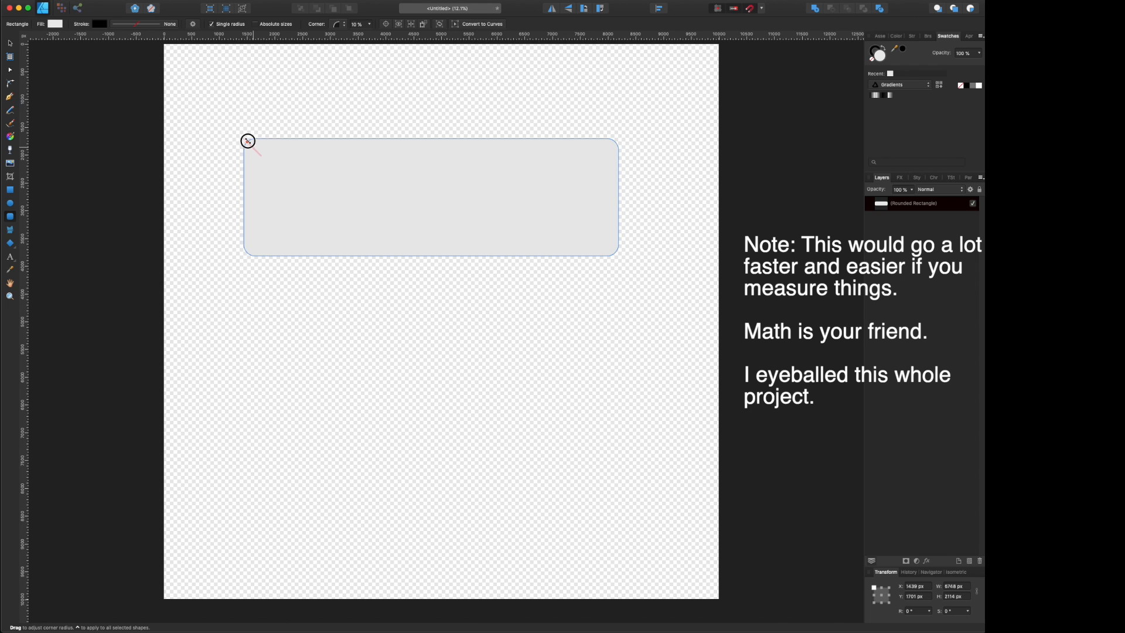
Step: Set the base rounded rectangle's fill to the warm off-white EFEDEB
{"action": "double_click", "coordinate": [879, 55]}
{"action": "left_click_drag", "start_coordinate": [23, 351], "coordinate": [161, 432]}
{"action": "left_click_drag", "start_coordinate": [52, 446], "coordinate": [67, 446]}
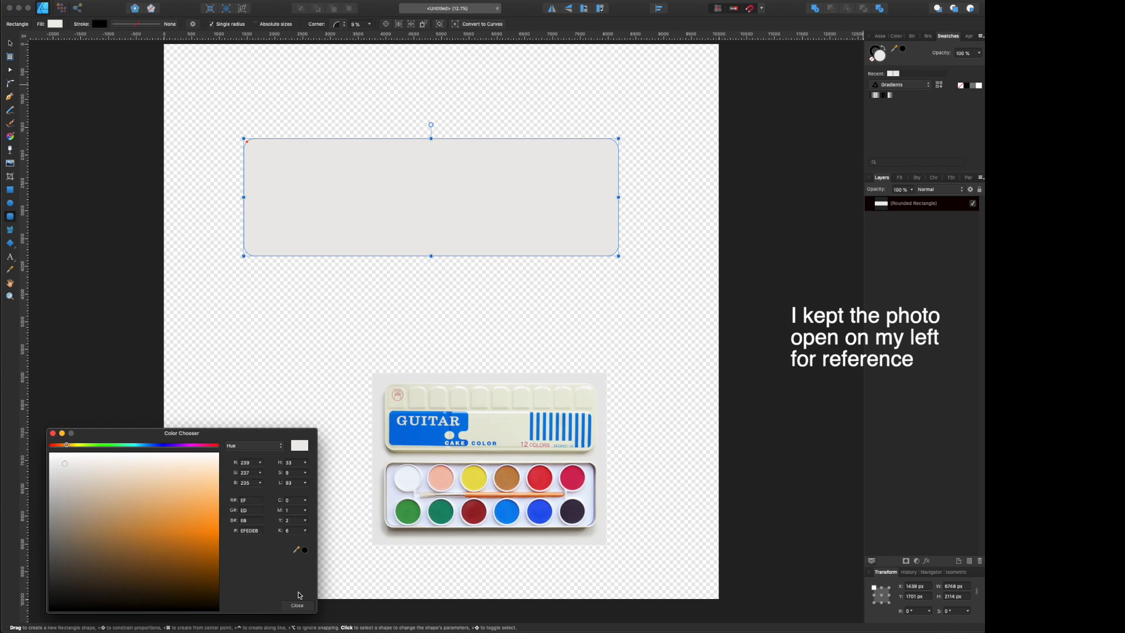
{"action": "left_click", "coordinate": [297, 605]}
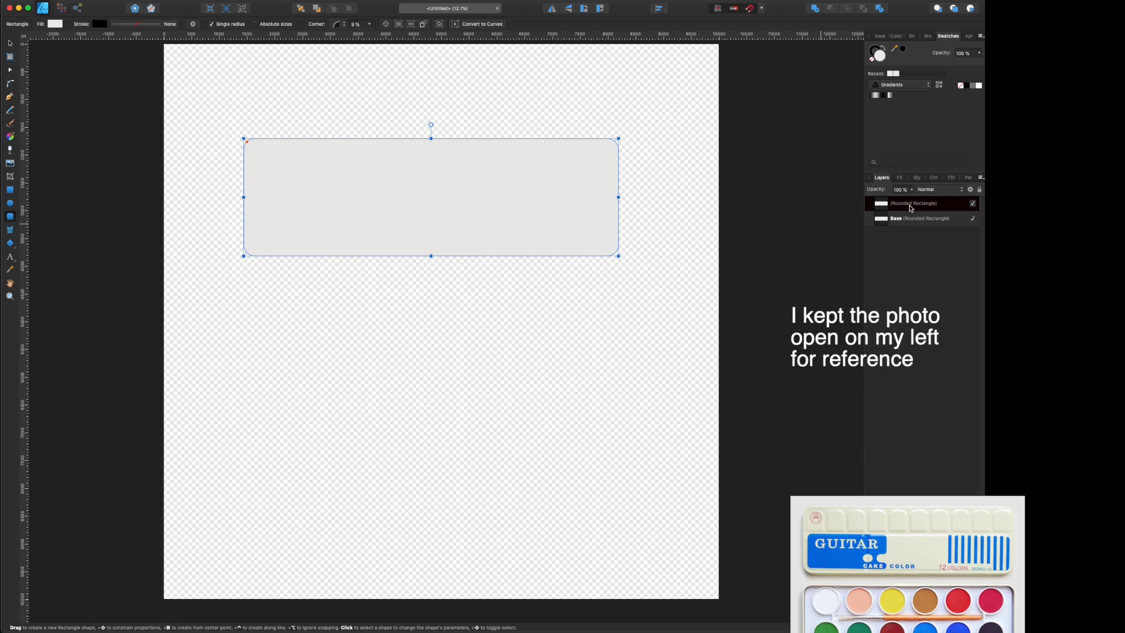
Step: Lighten the fill of the duplicated rounded rectangle and apply a vertical grey gradient to the inner tray
{"action": "left_click", "coordinate": [897, 36]}
{"action": "left_click_drag", "start_coordinate": [944, 89], "coordinate": [952, 89]}
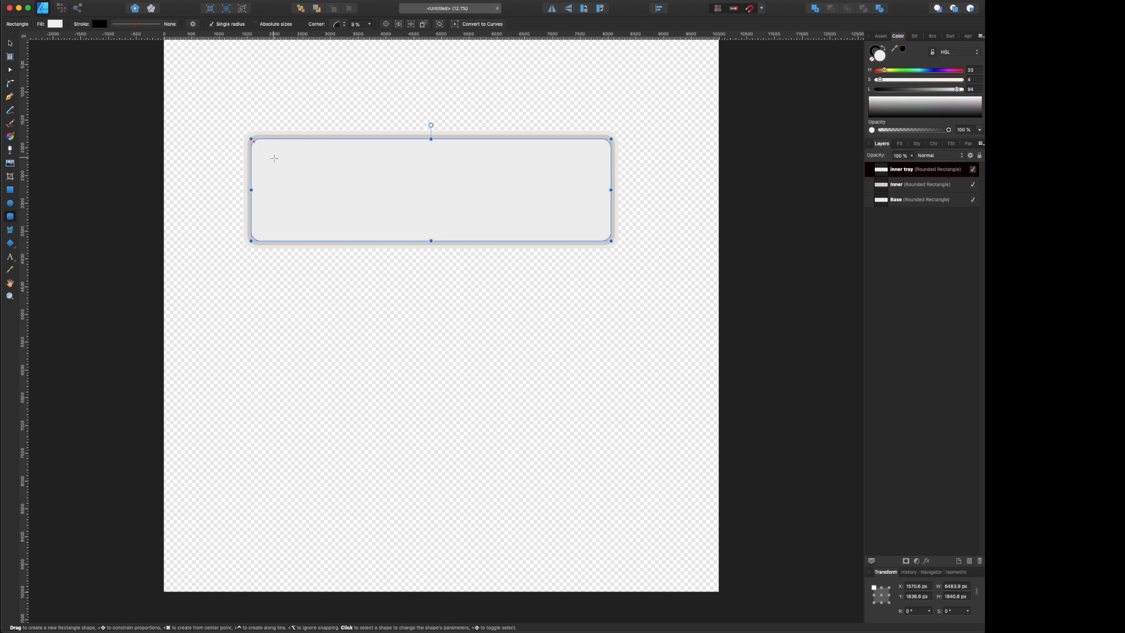
{"action": "key", "text": "g"}
Step: Move the Lower base group down until it sits just below the Base rounded rectangle
{"action": "left_click", "coordinate": [908, 185]}
{"action": "key", "text": "shift+Down"}
{"action": "key", "text": "shift+Down"}
{"action": "key", "text": "shift+Down"}
{"action": "key", "text": "shift+Down"}
{"action": "key", "text": "shift+Down"}
{"action": "key", "text": "shift+Down"}
{"action": "key", "text": "shift+Down"}
{"action": "key", "text": "shift+Down"}
{"action": "key", "text": "shift+Down"}
{"action": "key", "text": "shift+Down"}
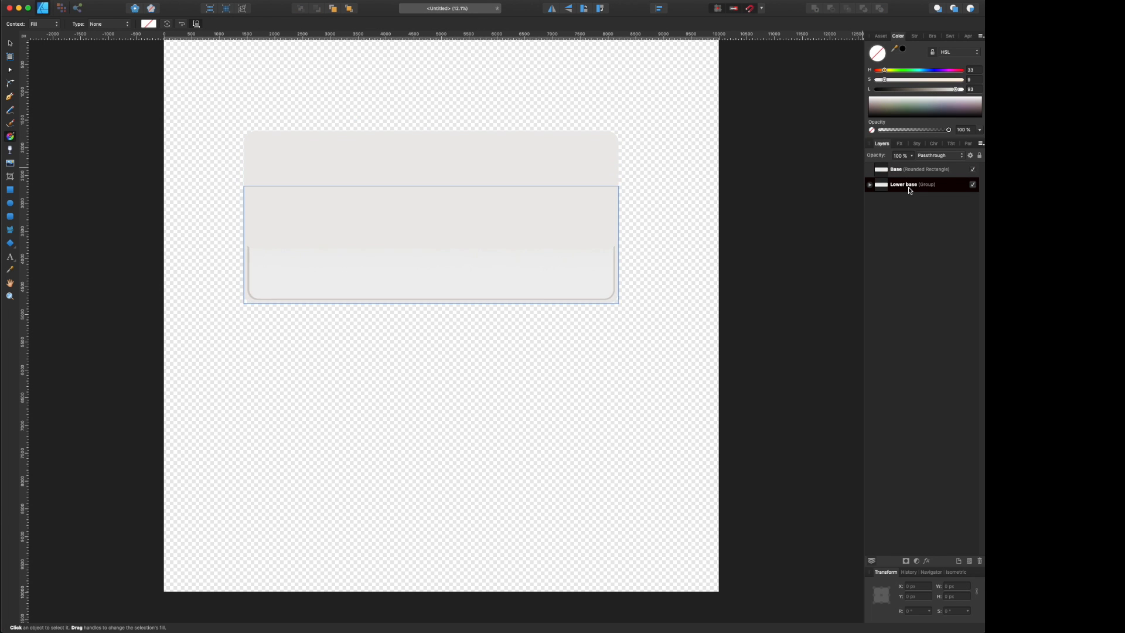
Step: Draw a rectangle about 1508 × 895 px in the lower-left area of the upper base
{"action": "key", "text": "v"}
{"action": "left_click", "coordinate": [449, 216]}
{"action": "key", "text": "m"}
{"action": "left_click_drag", "start_coordinate": [257, 192], "coordinate": [339, 240]}
Step: Apply a 3D layer effect to the small rectangle with a radius of 35.2 px and soften of 20 px
{"action": "left_click", "coordinate": [899, 143]}
{"action": "left_click", "coordinate": [976, 278]}
{"action": "mouse_move", "coordinate": [726, 181]}
{"action": "left_mouse_down"}
{"action": "mouse_move", "coordinate": [764, 78]}
{"action": "mouse_move", "coordinate": [720, 39]}
{"action": "left_mouse_up"}
{"action": "left_click", "coordinate": [604, 136]}
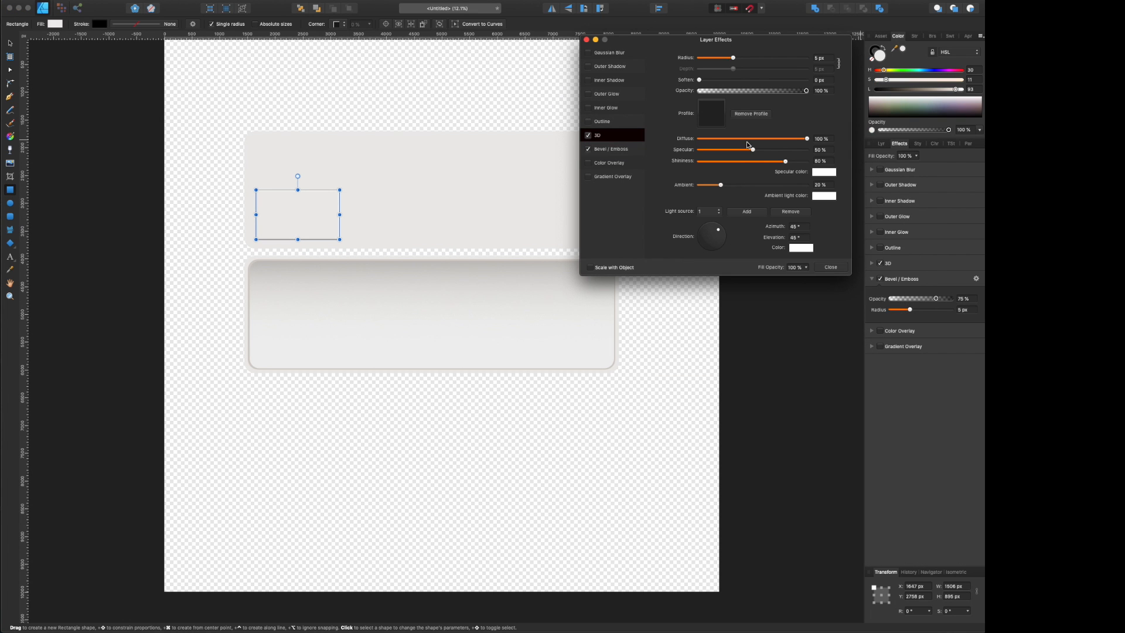
{"action": "left_click_drag", "start_coordinate": [737, 58], "coordinate": [793, 58]}
{"action": "left_click", "coordinate": [611, 148]}
{"action": "left_click_drag", "start_coordinate": [699, 79], "coordinate": [781, 58]}
Step: Disable the Bevel/Emboss effect on the small rectangle
{"action": "left_click", "coordinate": [730, 183]}
{"action": "left_click", "coordinate": [763, 202]}
{"action": "left_click", "coordinate": [756, 271]}
{"action": "left_click", "coordinate": [589, 149]}
Step: Set the rectangle's 3D effect to 44% specular, 100 px radius and 16% opacity
{"action": "left_click", "coordinate": [597, 136]}
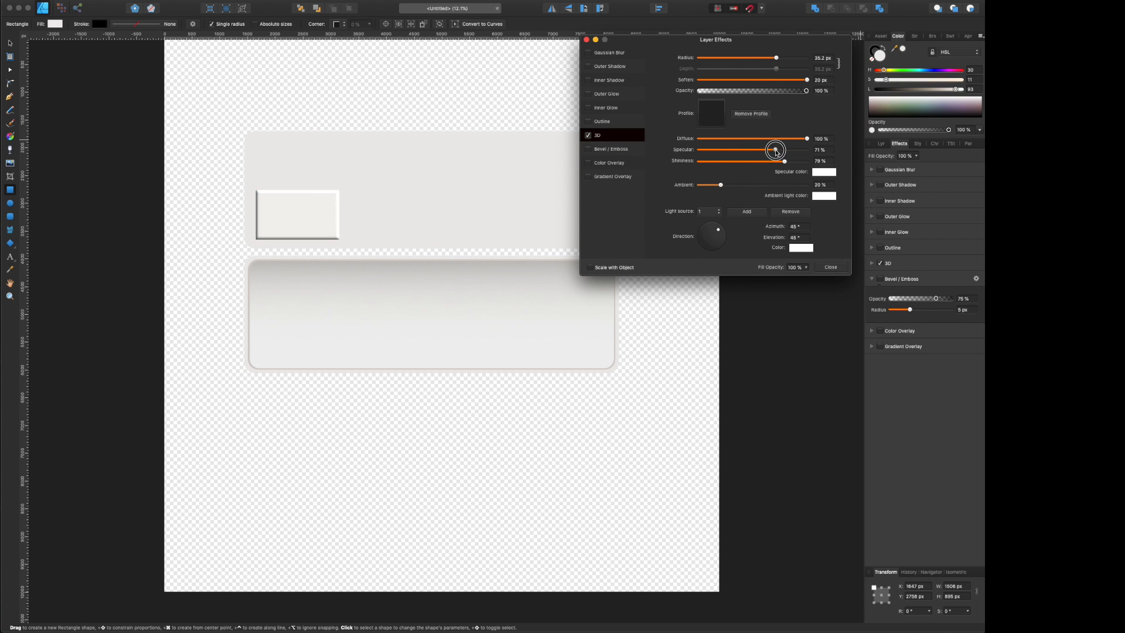
{"action": "left_click_drag", "start_coordinate": [776, 150], "coordinate": [746, 150]}
{"action": "left_click_drag", "start_coordinate": [776, 58], "coordinate": [813, 60]}
Step: Round all four corners of the small rectangle to about 130 px with the Corner tool
{"action": "left_click", "coordinate": [10, 83]}
{"action": "left_click_drag", "start_coordinate": [243, 177], "coordinate": [380, 261]}
{"action": "left_click_drag", "start_coordinate": [256, 190], "coordinate": [264, 198]}
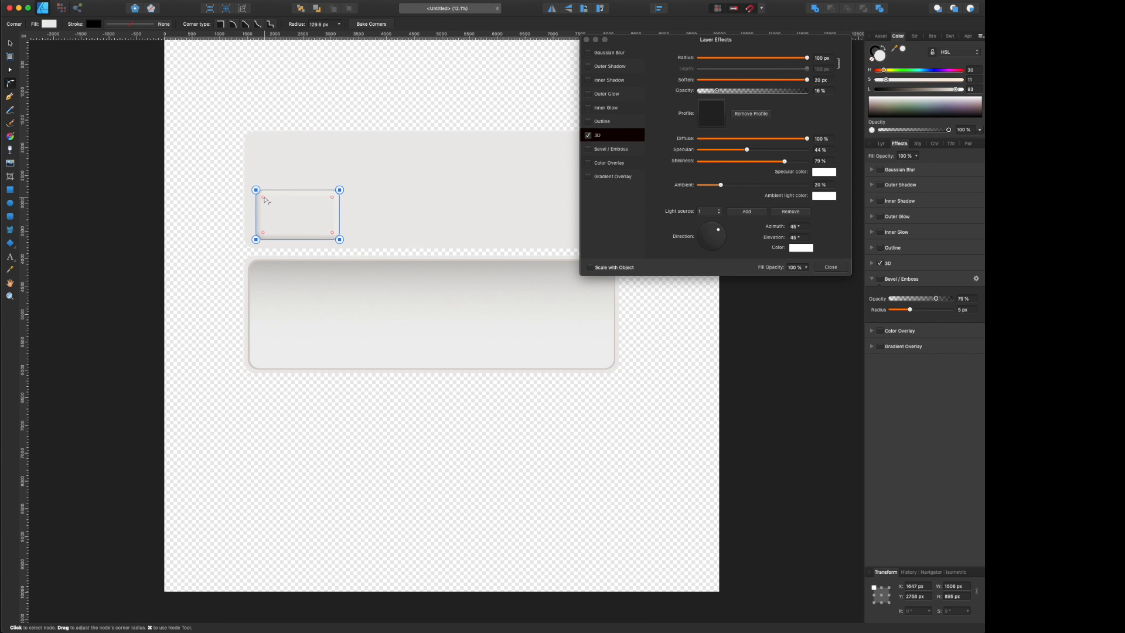
Step: Slightly reduce the 3D effect radius on the rounded panel and finish editing its layer effects
{"action": "key", "text": "v"}
{"action": "scroll", "coordinate": [228, 229], "scroll_direction": "right", "scroll_amount": 5}
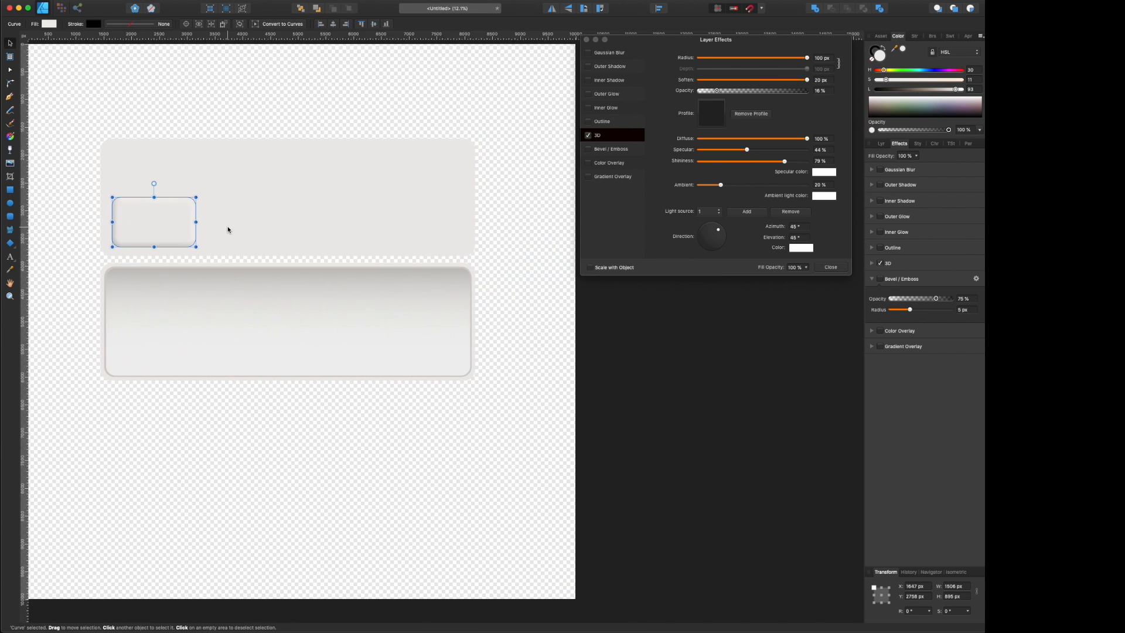
{"action": "left_click_drag", "start_coordinate": [807, 58], "coordinate": [795, 60]}
{"action": "left_click_drag", "start_coordinate": [175, 213], "coordinate": [315, 213]}
{"action": "key", "text": "super+z"}
{"action": "left_click", "coordinate": [586, 40]}
{"action": "left_click", "coordinate": [881, 144]}
Step: Place a copy of the rounded panel to its right and stretch it to fill the rest of the base's width
{"action": "left_click_drag", "start_coordinate": [175, 211], "coordinate": [262, 211]}
{"action": "key", "text": "a"}
{"action": "left_click_drag", "start_coordinate": [313, 175], "coordinate": [280, 237]}
{"action": "left_click_drag", "start_coordinate": [287, 237], "coordinate": [473, 237]}
Step: Raise the top edges of both lower panels together to make them slightly taller
{"action": "left_click", "coordinate": [161, 212], "text": "shift"}
{"action": "left_click_drag", "start_coordinate": [87, 176], "coordinate": [497, 199]}
{"action": "left_click_drag", "start_coordinate": [202, 187], "coordinate": [201, 177]}
Step: Duplicate the small left panel, move the copy directly above it and shrink it to a small well
{"action": "left_click", "coordinate": [149, 194]}
{"action": "key", "text": "super+j"}
{"action": "scroll", "coordinate": [153, 211], "scroll_direction": "right", "scroll_amount": 1}
{"action": "left_click", "coordinate": [11, 44]}
{"action": "left_click_drag", "start_coordinate": [150, 214], "coordinate": [150, 150]}
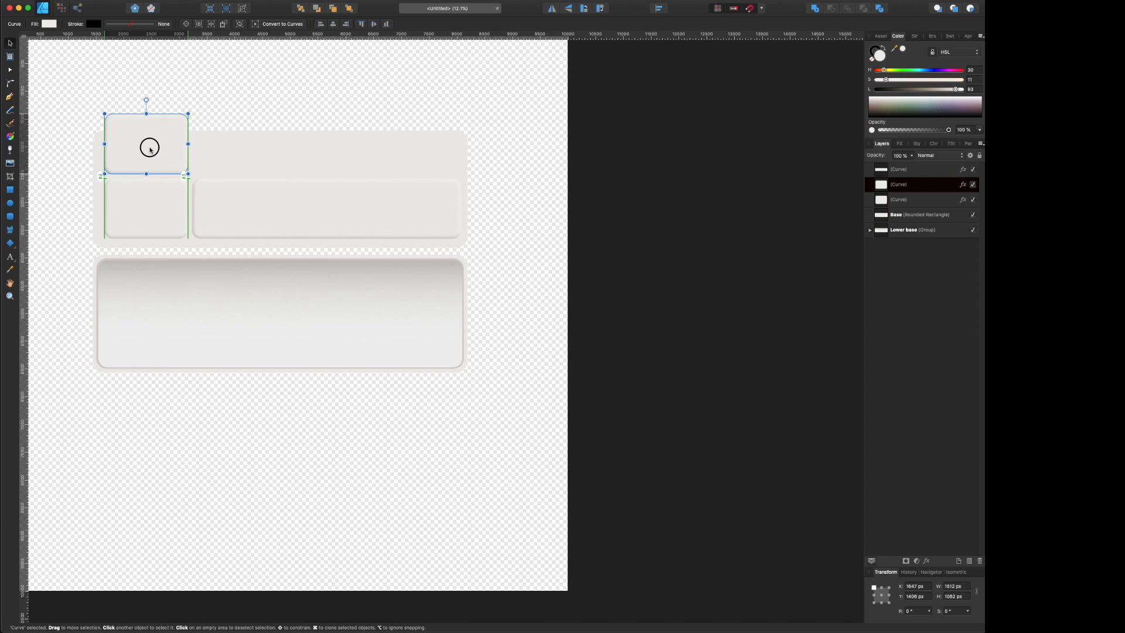
{"action": "left_click_drag", "start_coordinate": [188, 112], "coordinate": [131, 140]}
Step: Adjust the small well's corners with the Corner tool, giving it a strongly rounded top
{"action": "scroll", "coordinate": [118, 158], "scroll_direction": "down", "scroll_amount": 1}
{"action": "key", "text": "c"}
{"action": "left_click_drag", "start_coordinate": [98, 176], "coordinate": [128, 164]}
{"action": "left_click_drag", "start_coordinate": [94, 123], "coordinate": [147, 144]}
{"action": "left_click_drag", "start_coordinate": [130, 136], "coordinate": [152, 154]}
Step: Paste copies of the small well across the base to form an evenly spaced row of twelve
{"action": "key", "text": "v"}
{"action": "key", "text": "super+v"}
{"action": "key", "text": "super+z"}
{"action": "key", "text": "super+c"}
{"action": "key", "text": "super+v"}
{"action": "left_click_drag", "start_coordinate": [150, 153], "coordinate": [356, 152]}
{"action": "left_click", "coordinate": [120, 153], "text": "shift"}
{"action": "left_click", "coordinate": [147, 152], "text": "shift"}
{"action": "left_click", "coordinate": [119, 152], "text": "shift"}
{"action": "left_click", "coordinate": [147, 152], "text": "shift"}
{"action": "left_click", "coordinate": [178, 153], "text": "shift"}
{"action": "left_click", "coordinate": [295, 74]}
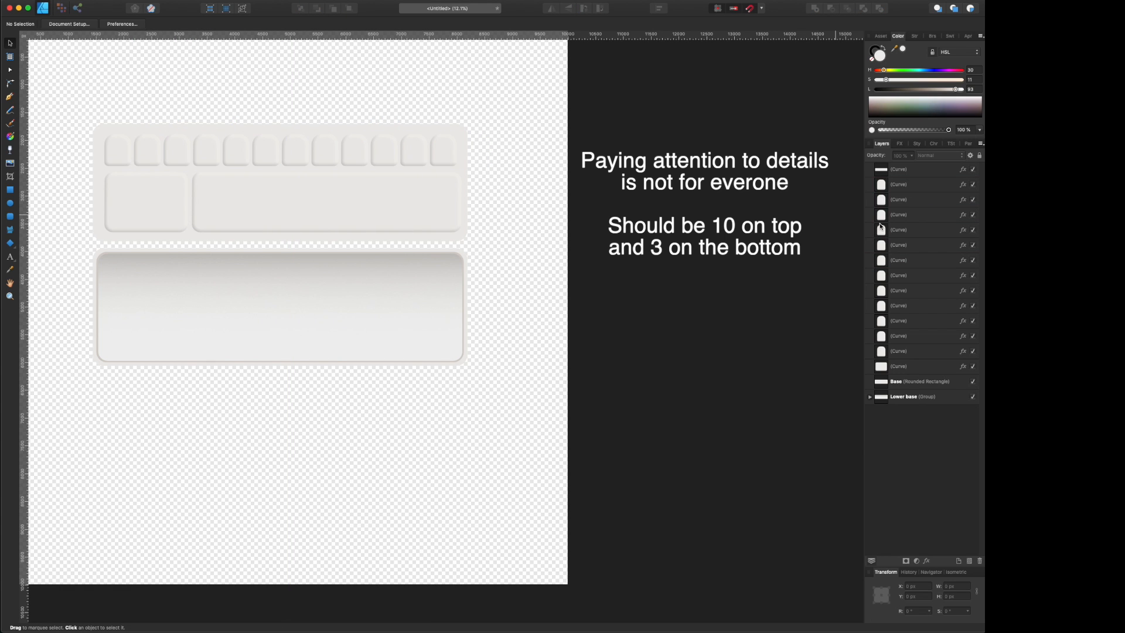
Step: Add a full-page rectangle named BG behind everything and group all the well and panel curves
{"action": "left_click", "coordinate": [10, 189]}
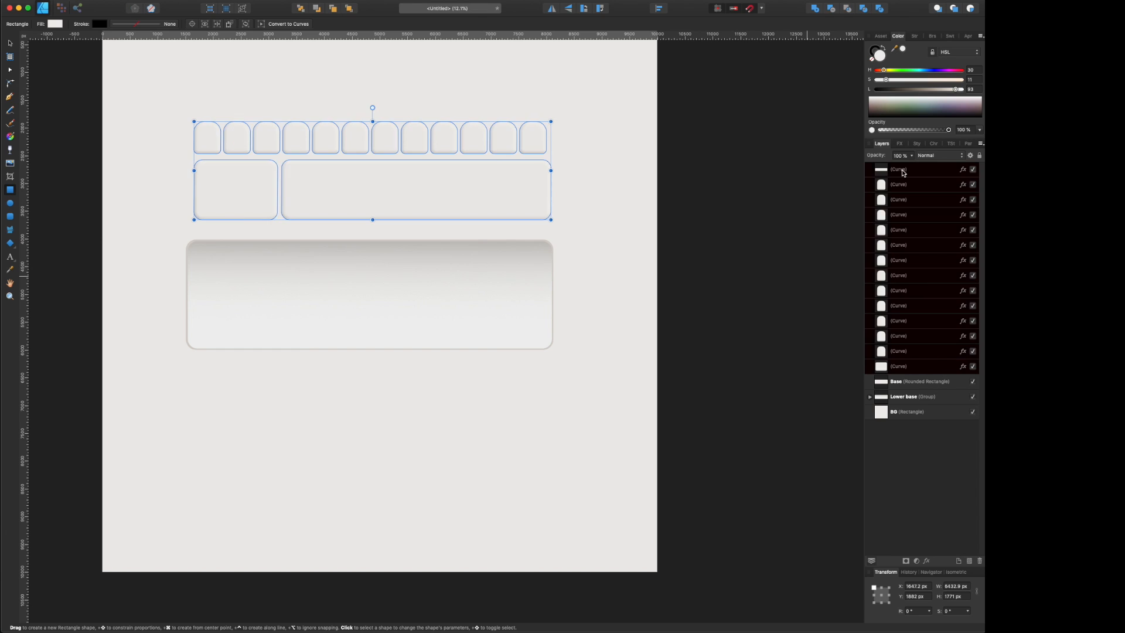
{"action": "key", "text": "super+g"}
Step: Apply a 3D effect to the Base rounded rectangle with a 9.1 px radius and increased softening
{"action": "left_click", "coordinate": [908, 185]}
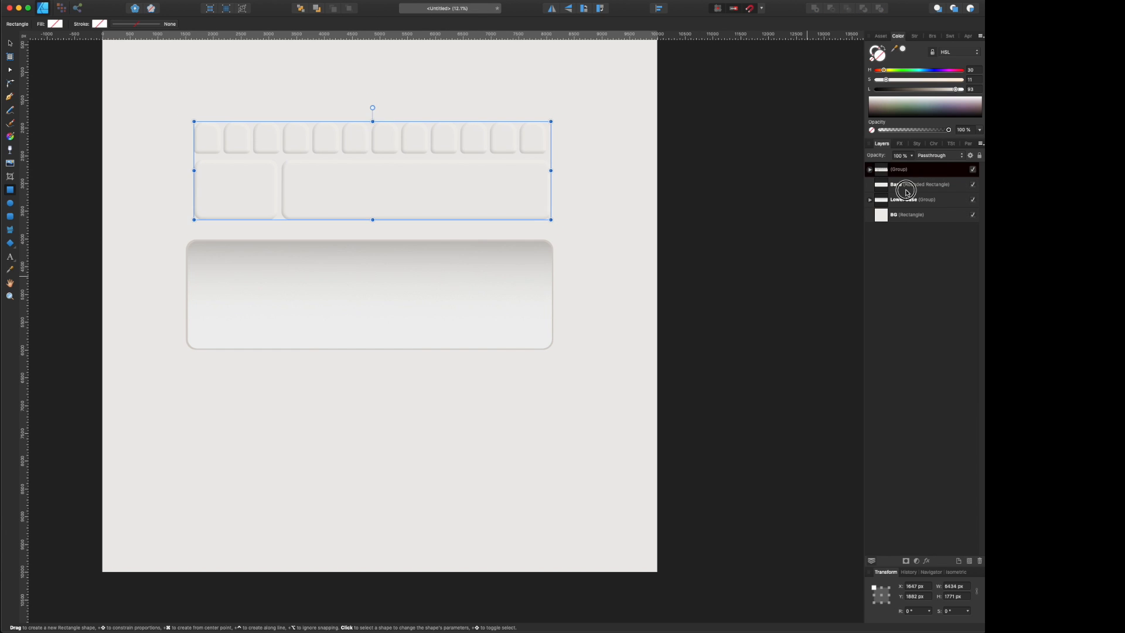
{"action": "left_click", "coordinate": [899, 143]}
{"action": "left_click", "coordinate": [880, 263]}
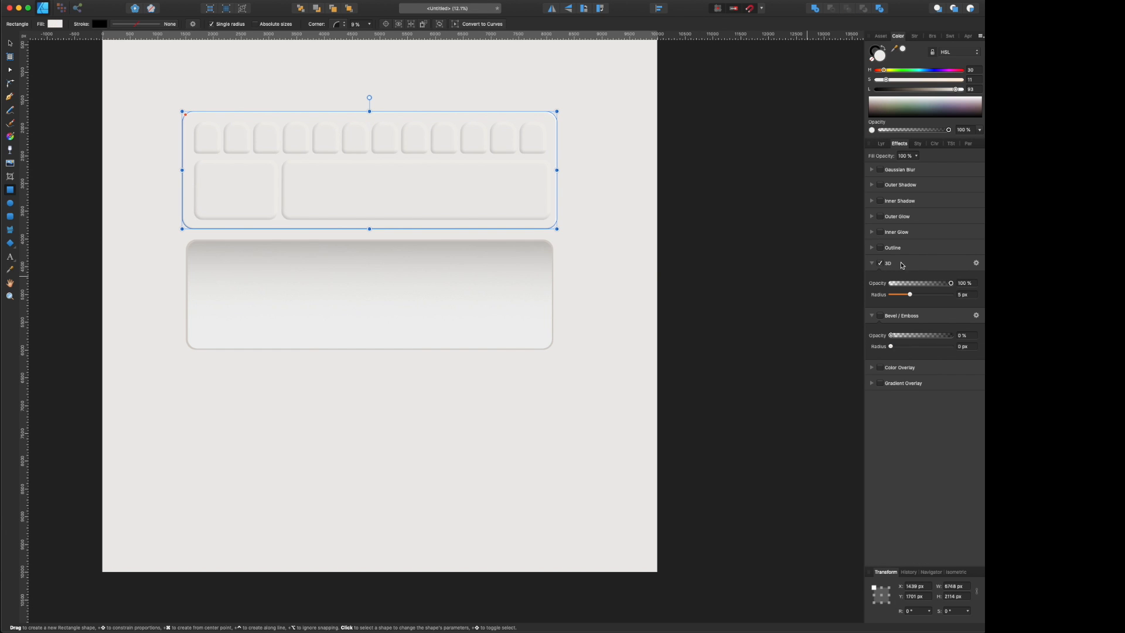
{"action": "left_click", "coordinate": [975, 262]}
{"action": "left_click_drag", "start_coordinate": [733, 58], "coordinate": [722, 81]}
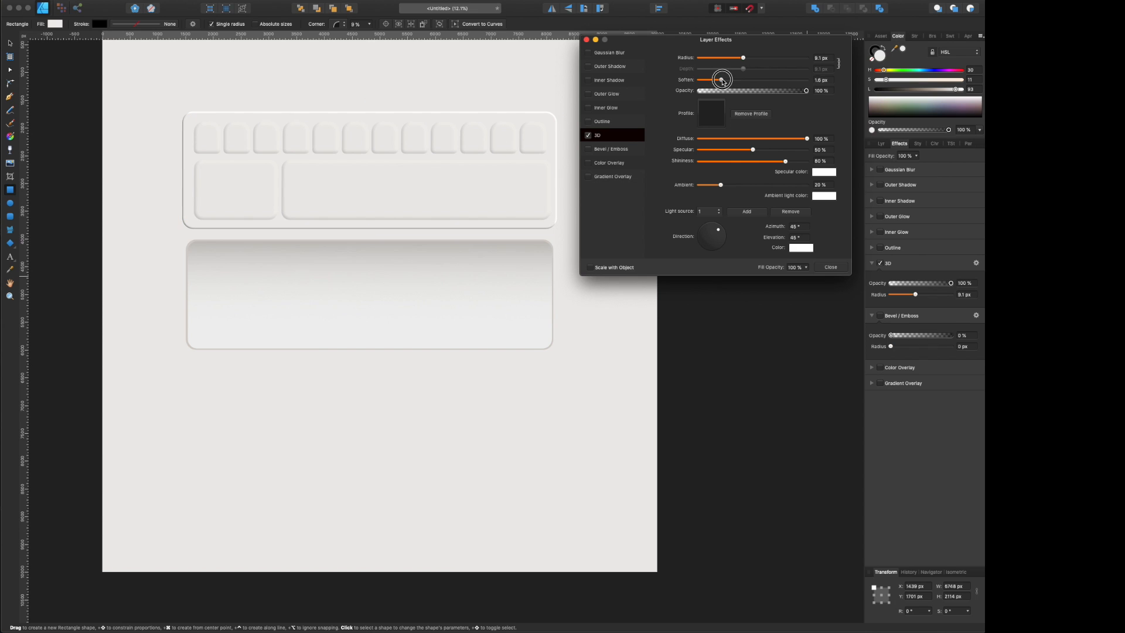
{"action": "left_click_drag", "start_coordinate": [795, 84], "coordinate": [807, 80]}
{"action": "mouse_move", "coordinate": [753, 149]}
{"action": "left_mouse_down"}
{"action": "mouse_move", "coordinate": [729, 151]}
{"action": "mouse_move", "coordinate": [782, 161]}
{"action": "left_mouse_up"}
{"action": "left_click", "coordinate": [587, 40]}
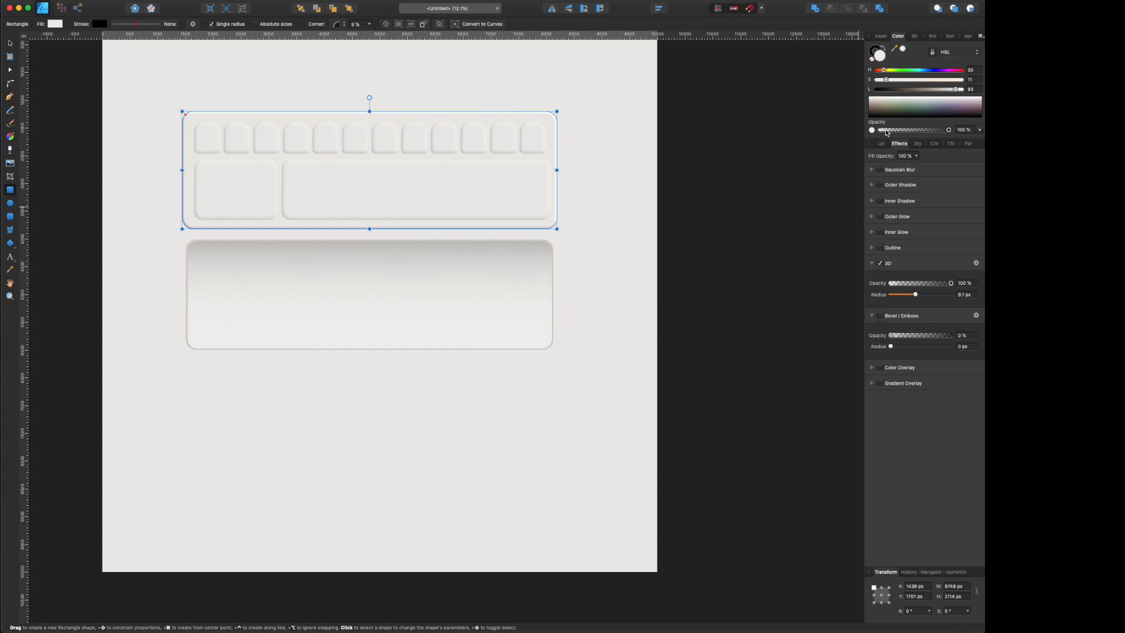
Step: Recolour the BG rectangle to a neutral mid grey with saturation 0
{"action": "left_click", "coordinate": [882, 144]}
{"action": "left_click", "coordinate": [906, 212]}
{"action": "left_click_drag", "start_coordinate": [954, 89], "coordinate": [876, 80]}
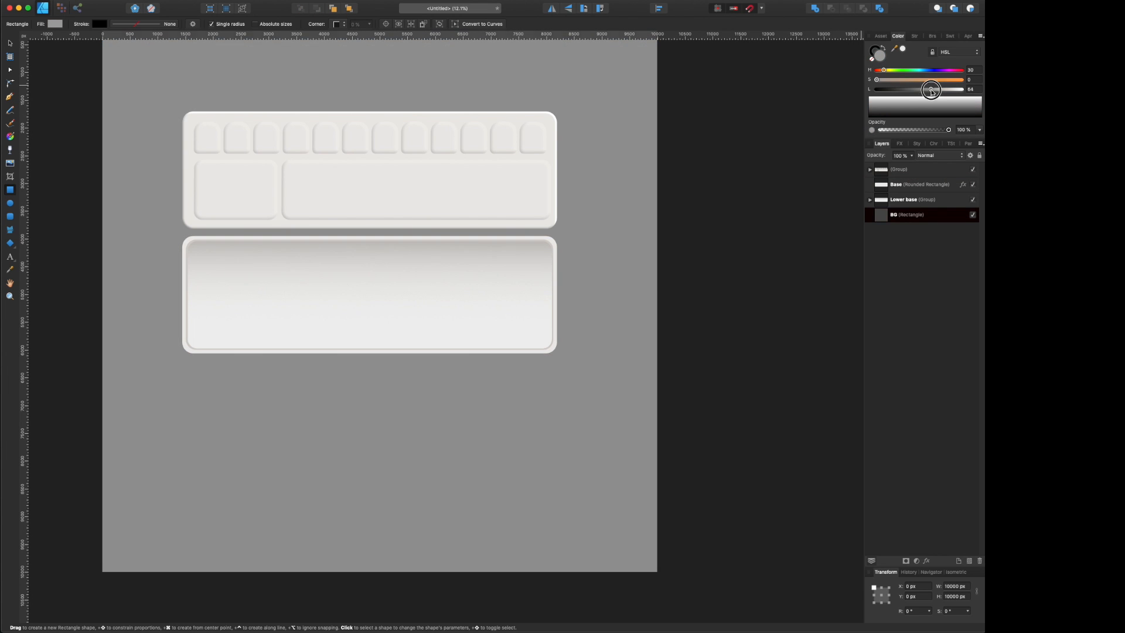
Step: Group the wells with the Base as Top Base, then shadow and lock both base groups
{"action": "left_click", "coordinate": [907, 170]}
{"action": "key", "text": "super+g"}
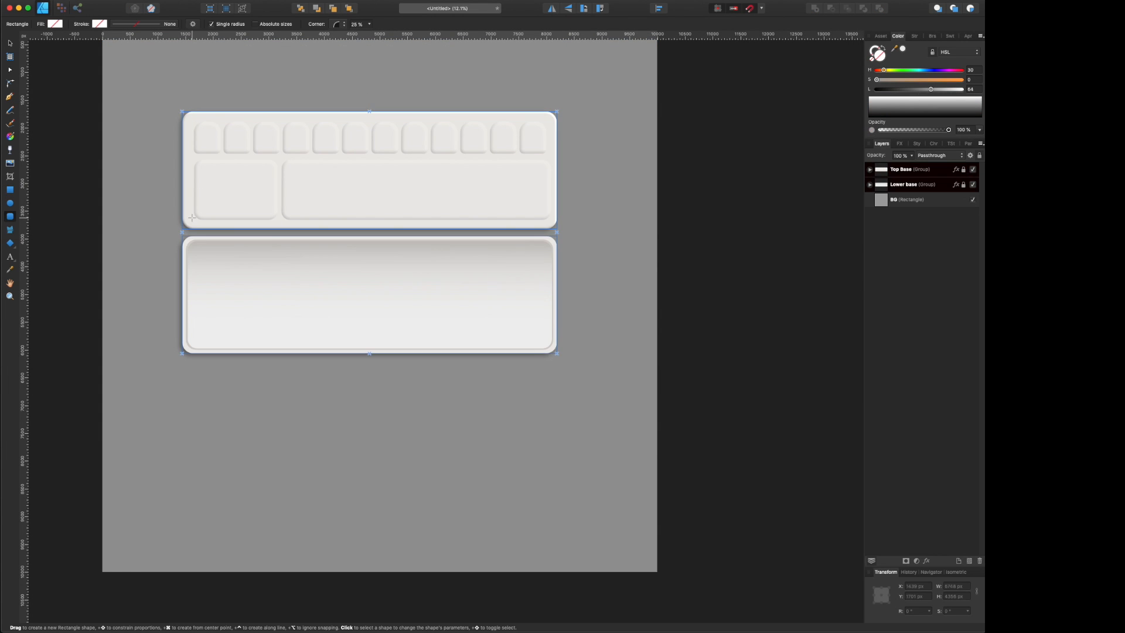
Step: Draw a rounded rectangle about 2311 × 1071 px over the left panel and subtract a small ellipse near its right side
{"action": "left_click_drag", "start_coordinate": [196, 216], "coordinate": [324, 156]}
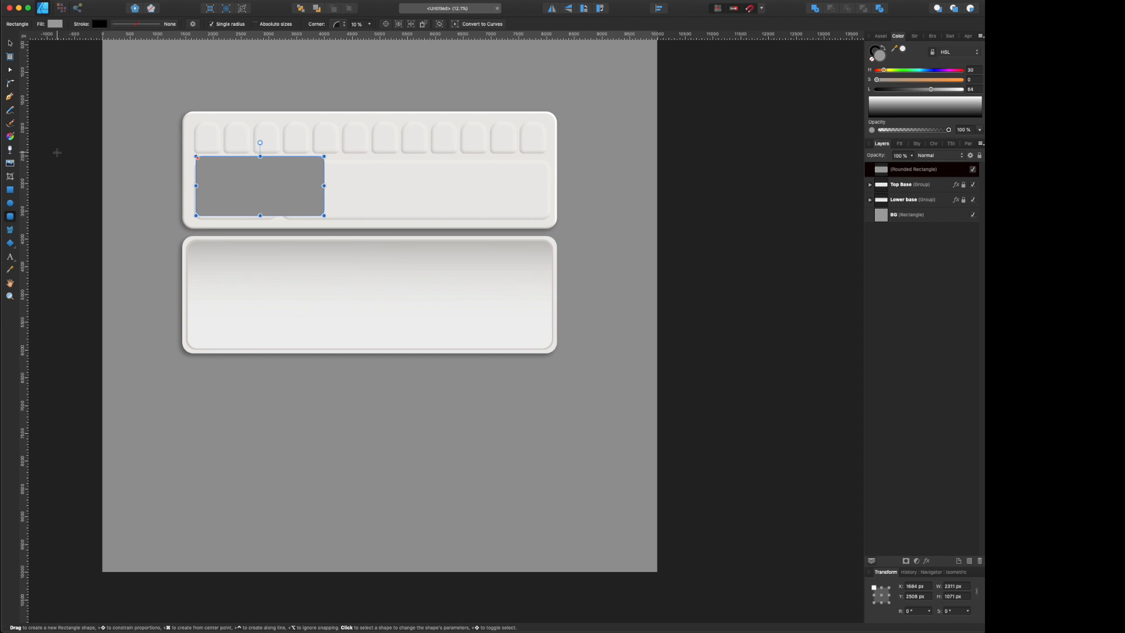
{"action": "left_click_drag", "start_coordinate": [307, 195], "coordinate": [288, 183]}
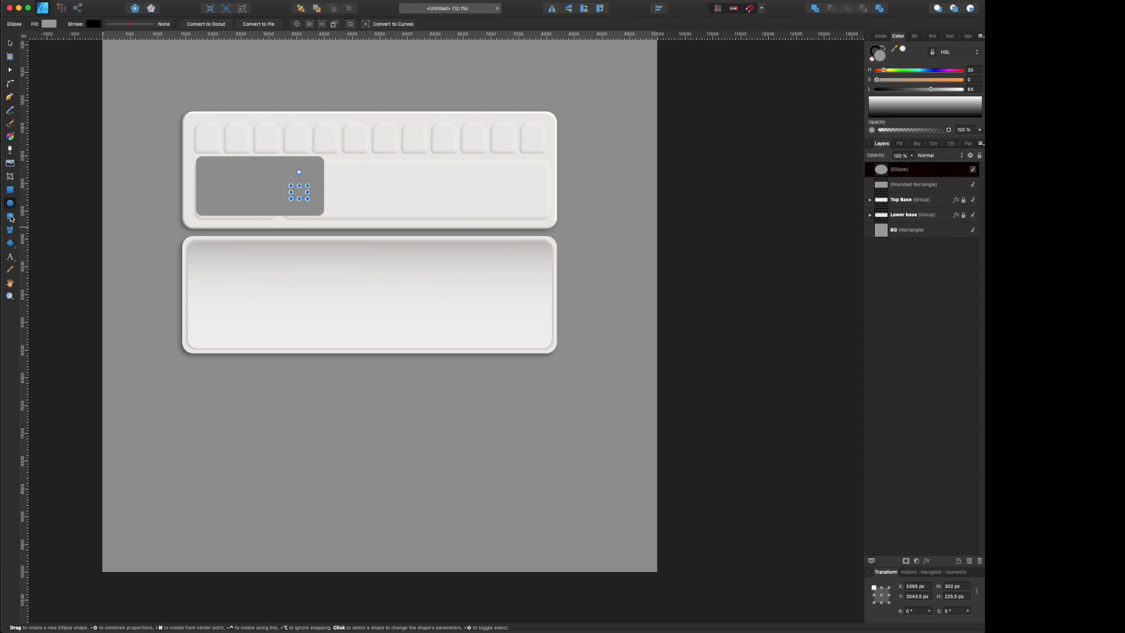
{"action": "left_click", "coordinate": [254, 171], "text": "shift"}
{"action": "left_click", "coordinate": [830, 9]}
Step: Draw a small rounded rectangle over the grey shape's right edge and subtract it to cut a notch
{"action": "left_click", "coordinate": [10, 216]}
{"action": "left_click_drag", "start_coordinate": [339, 199], "coordinate": [320, 191]}
{"action": "left_click", "coordinate": [10, 43]}
{"action": "left_click", "coordinate": [265, 176], "text": "shift"}
{"action": "left_click", "coordinate": [831, 9]}
Step: Round the notch's corners on the grey shape's right edge with the Corner tool
{"action": "left_click", "coordinate": [10, 83]}
{"action": "key", "text": "super+plus"}
{"action": "key", "text": "super+plus"}
{"action": "left_click", "coordinate": [339, 229]}
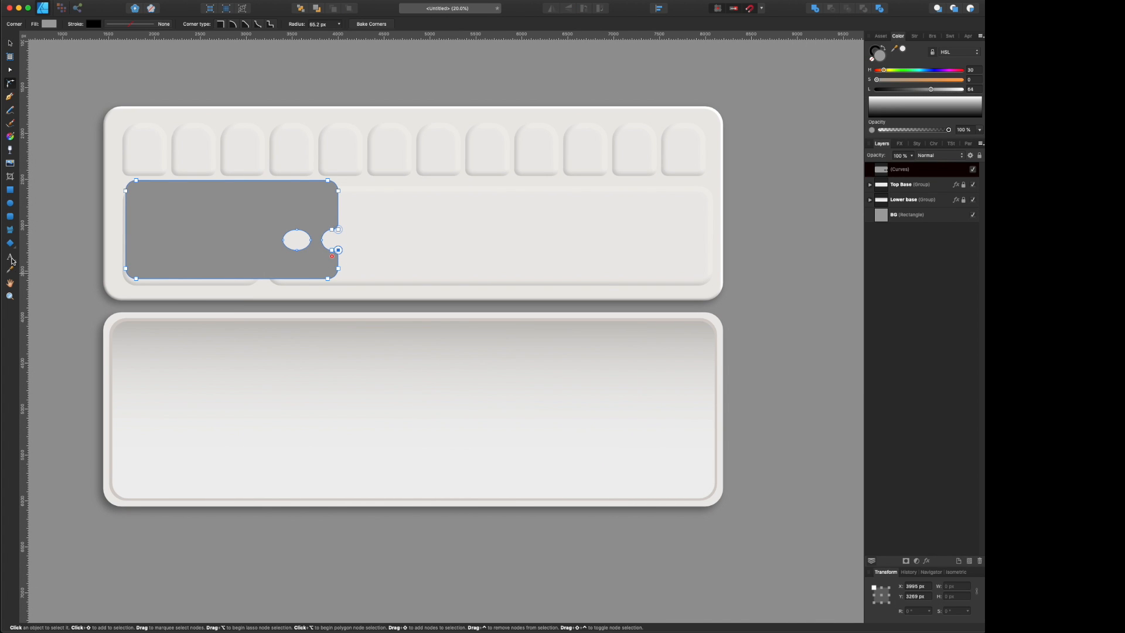
Step: Fill the cut-out shape with the blue swatch from the Flat UI Color Palette
{"action": "key", "text": "v"}
{"action": "left_click", "coordinate": [950, 36]}
{"action": "left_click", "coordinate": [899, 85]}
{"action": "left_click", "coordinate": [891, 114]}
{"action": "left_click", "coordinate": [950, 95]}
{"action": "left_click", "coordinate": [974, 95]}
Step: Add the artistic text COLOR beside the blue shape's lower right and set its font to Arial Black
{"action": "left_click", "coordinate": [10, 256]}
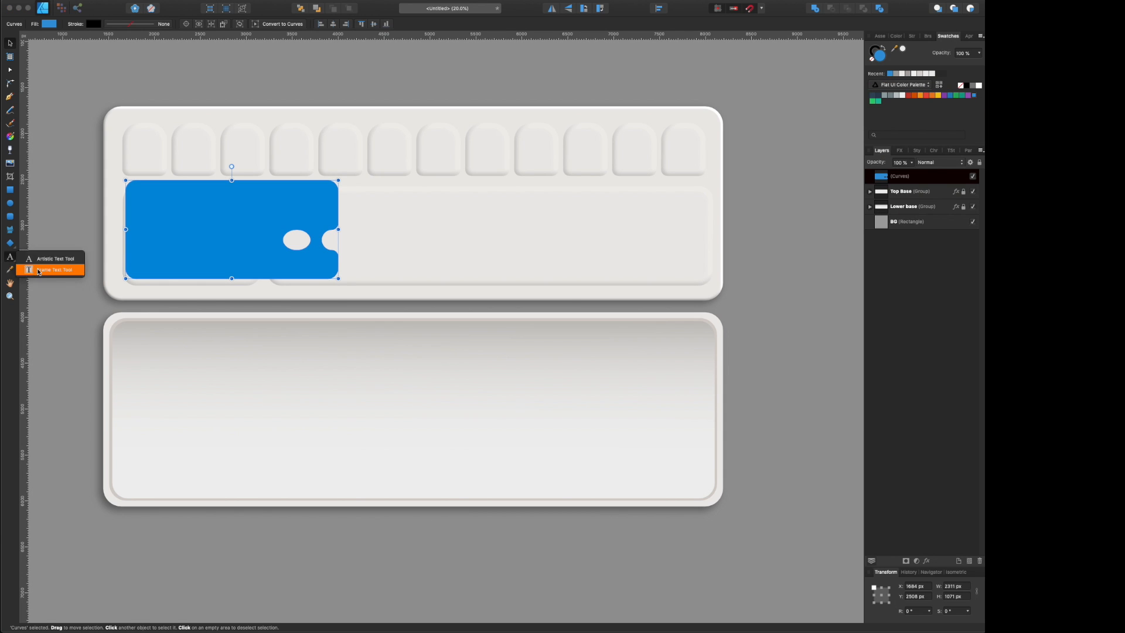
{"action": "left_click_drag", "start_coordinate": [361, 268], "coordinate": [362, 279]}
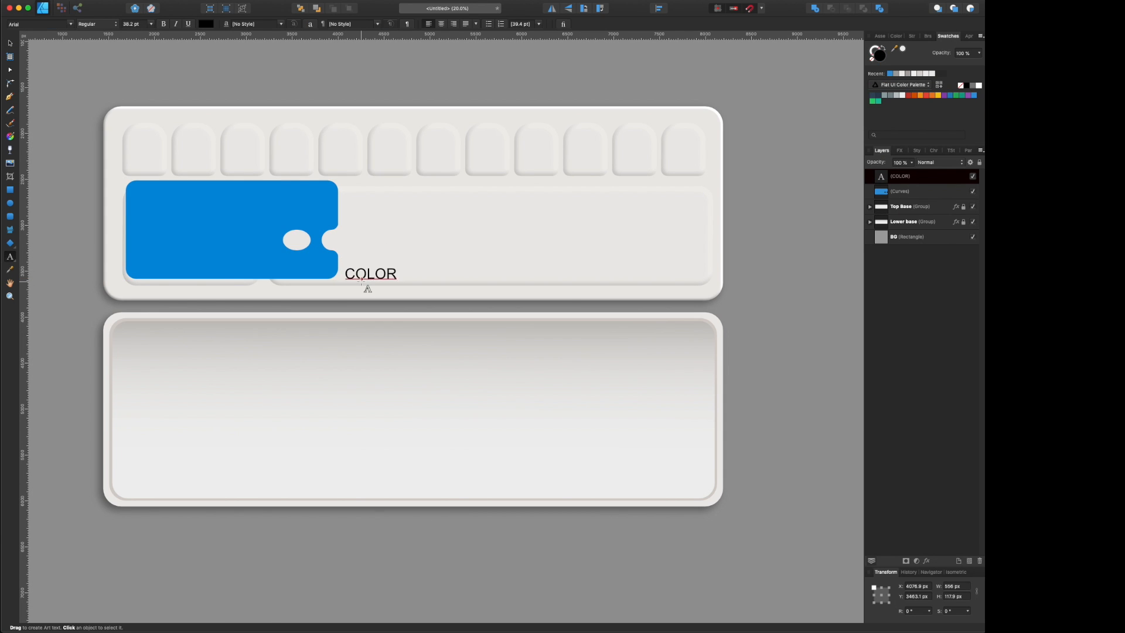
{"action": "left_click", "coordinate": [71, 24]}
{"action": "left_click", "coordinate": [131, 386]}
Step: Set the tracking of the COLOR text to 200‰
{"action": "left_click", "coordinate": [937, 150]}
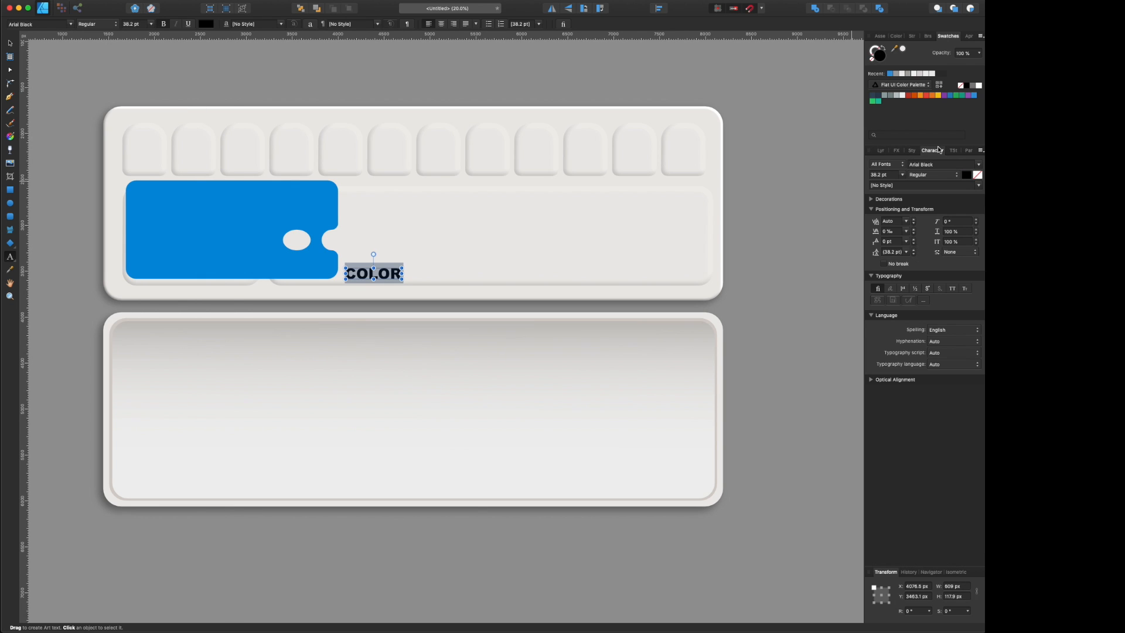
{"action": "left_click", "coordinate": [915, 229]}
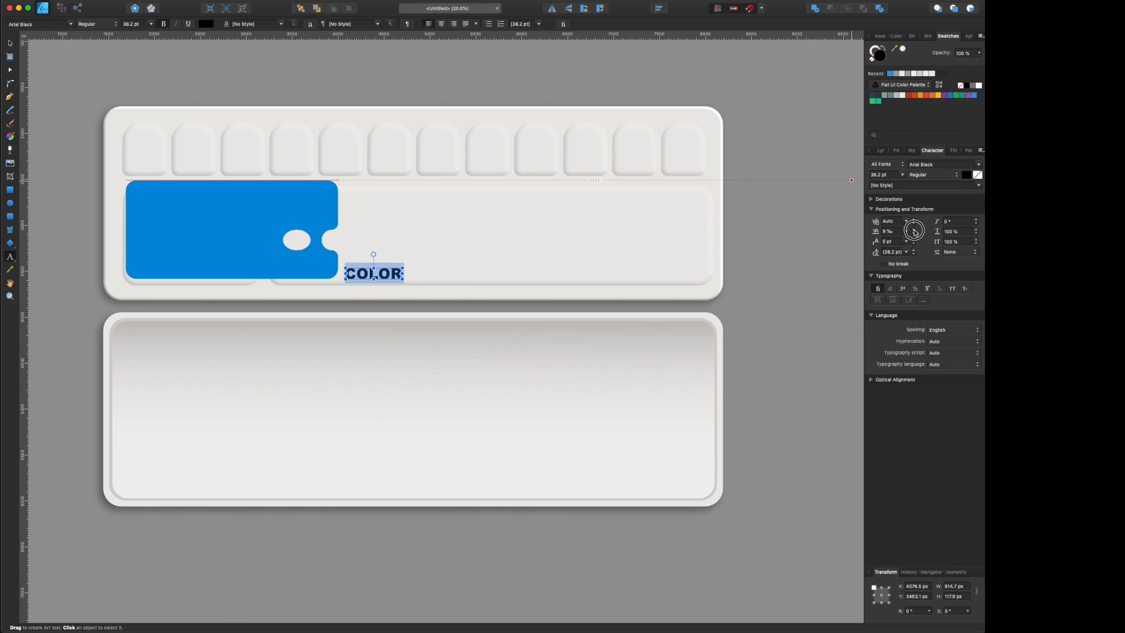
{"action": "left_click", "coordinate": [915, 231]}
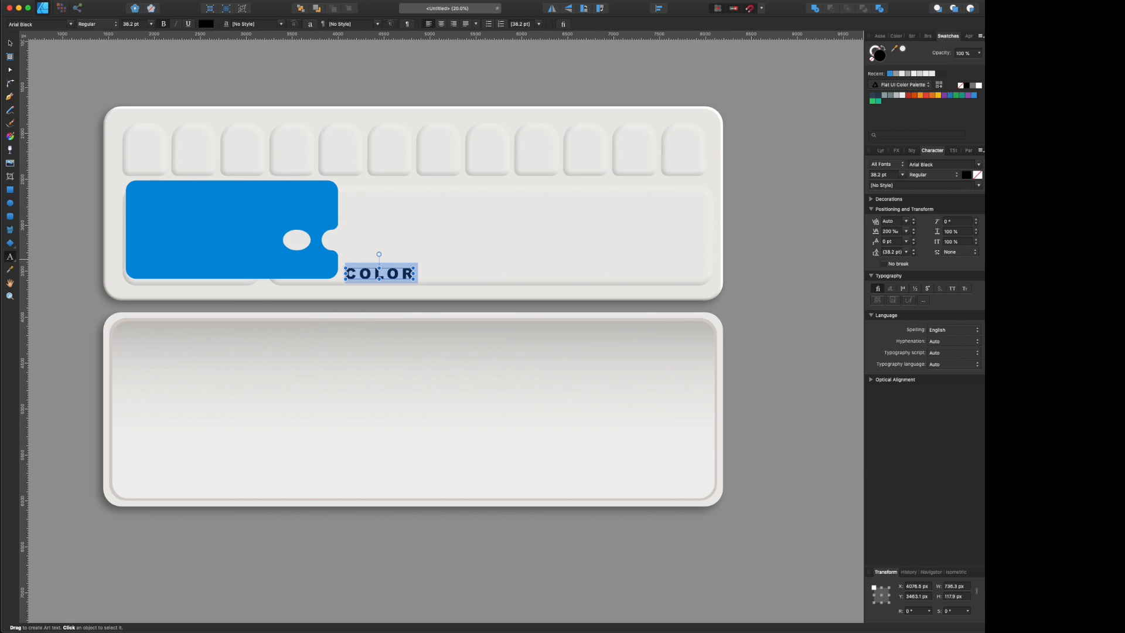
{"action": "key", "text": "Escape"}
Step: Recolour COLOR blue, place a copy over the blue shape and change the copy's wording to CAKE
{"action": "left_click_drag", "start_coordinate": [400, 269], "coordinate": [311, 264]}
{"action": "double_click", "coordinate": [314, 270]}
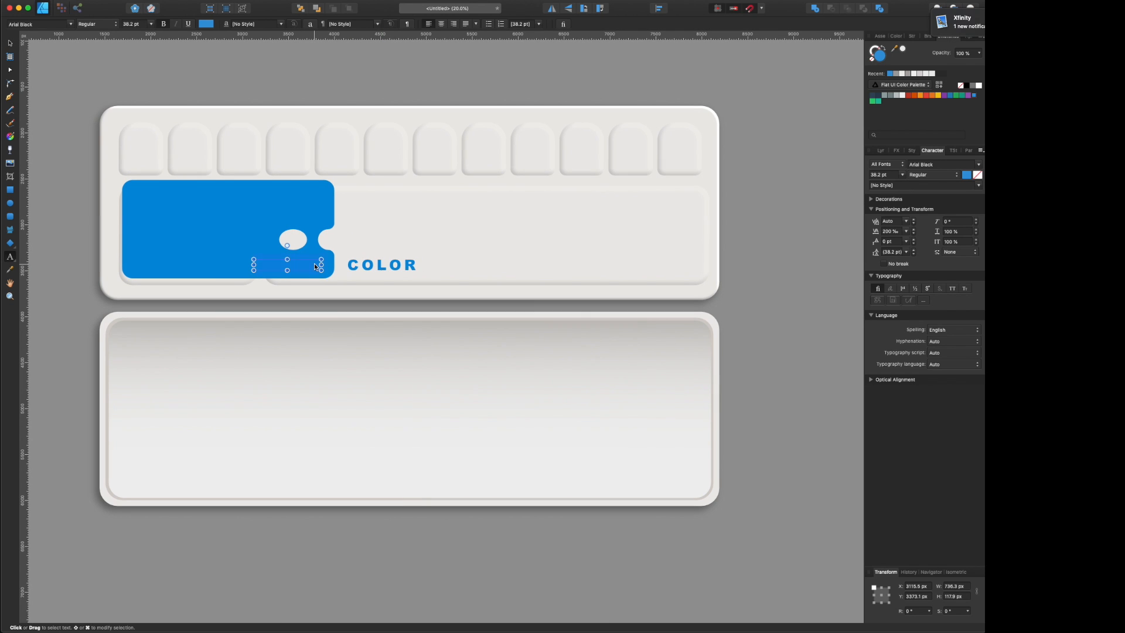
{"action": "key", "text": "Escape"}
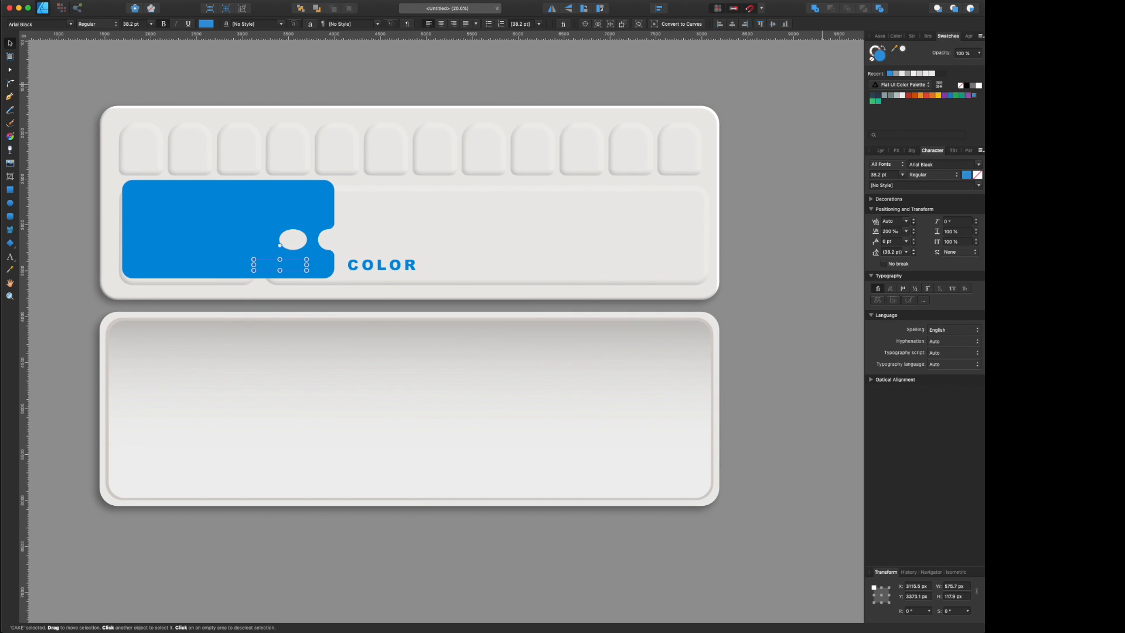
Step: Convert the CAKE text to curves and subtract its letters from the blue shape
{"action": "key", "text": "super+Return"}
{"action": "left_click", "coordinate": [171, 225], "text": "shift"}
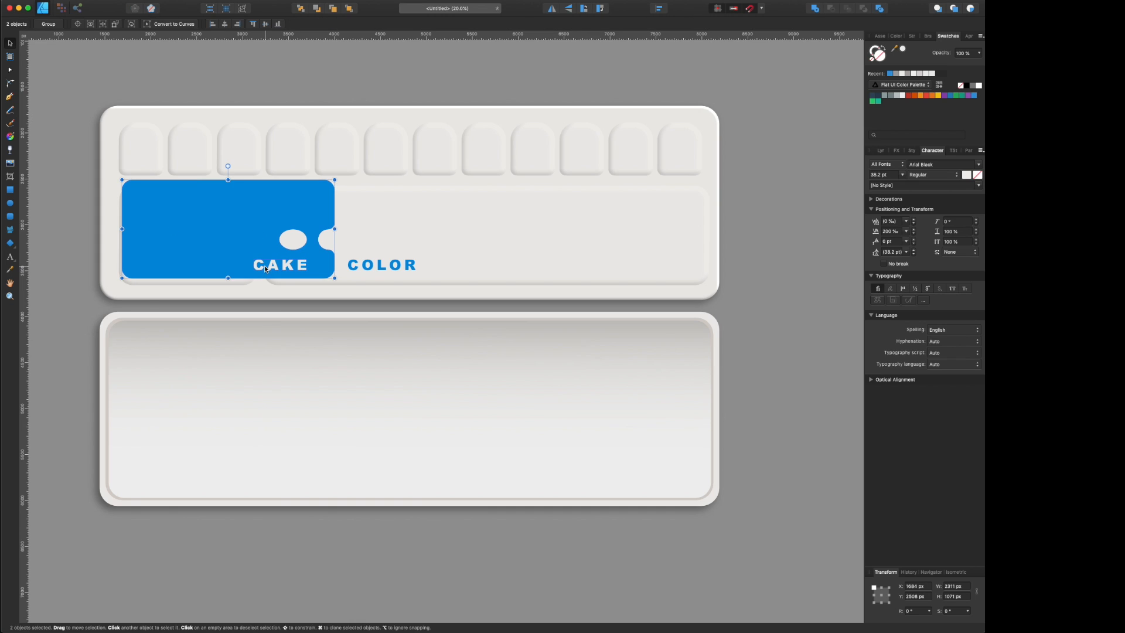
{"action": "left_click", "coordinate": [880, 151]}
{"action": "left_click", "coordinate": [912, 177]}
{"action": "left_click", "coordinate": [870, 177]}
{"action": "left_click", "coordinate": [905, 191]}
{"action": "left_click", "coordinate": [911, 237], "text": "shift"}
{"action": "left_click", "coordinate": [902, 268], "text": "super"}
{"action": "left_click", "coordinate": [836, 9]}
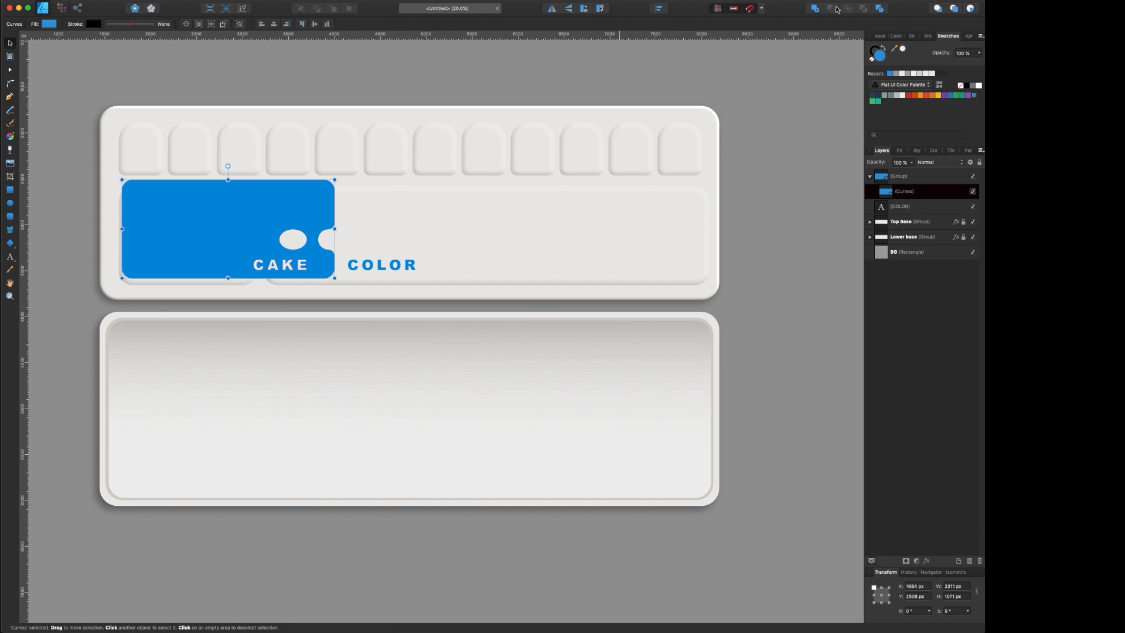
Step: Add the off-white artistic text GUITAR in the upper-left part of the blue shape
{"action": "key", "text": "t"}
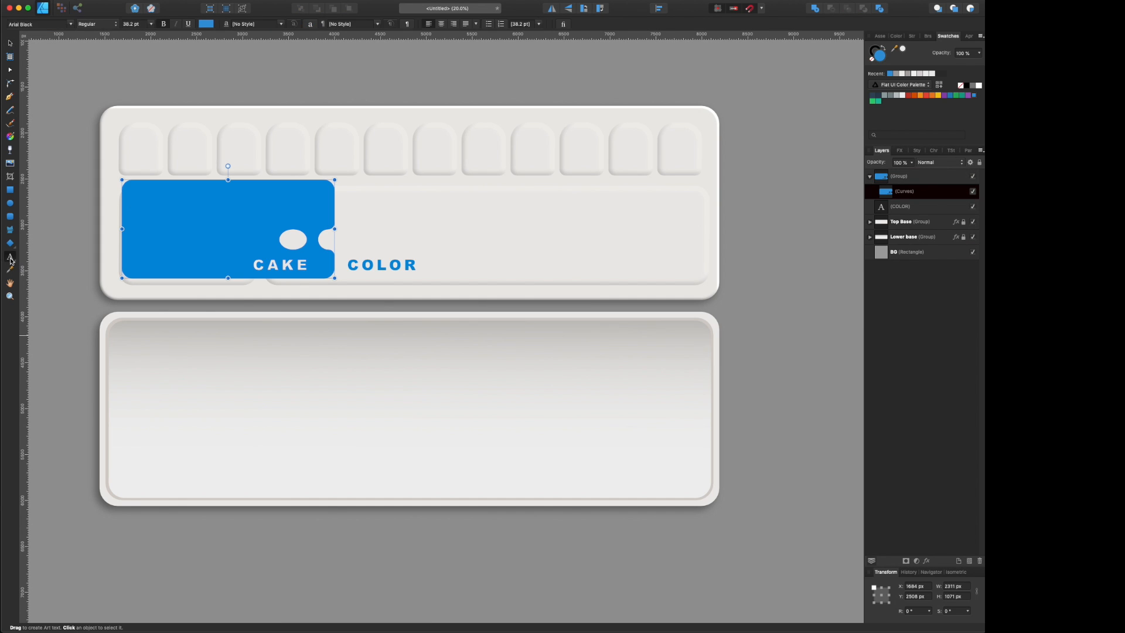
{"action": "left_click", "coordinate": [139, 217]}
{"action": "key", "text": "super+a"}
Step: Try the Bodoni 72 font on the GUITAR text
{"action": "left_click", "coordinate": [71, 24]}
{"action": "scroll", "coordinate": [87, 284], "scroll_direction": "down", "scroll_amount": 8}
{"action": "left_click", "coordinate": [91, 284]}
Step: Change the GUITAR text's font to Heather Text Black
{"action": "left_click", "coordinate": [71, 24]}
{"action": "scroll", "coordinate": [88, 410], "scroll_direction": "down", "scroll_amount": 20}
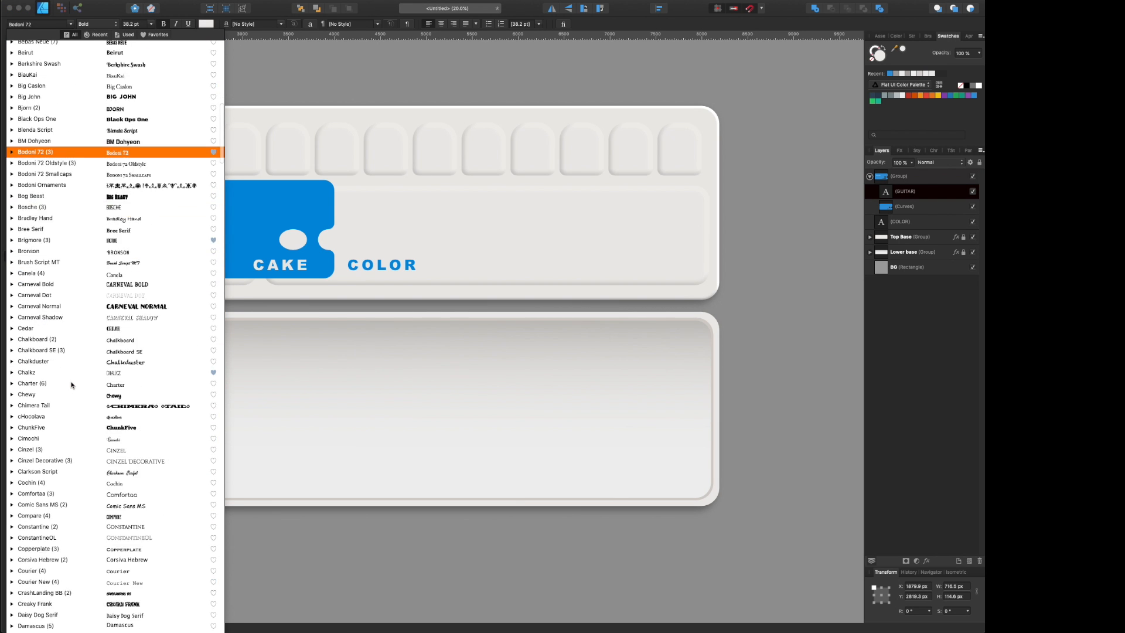
{"action": "left_click", "coordinate": [105, 584]}
Step: Resize the GUITAR text to about 86.9 pt and position it across the top of the blue shape
{"action": "left_click_drag", "start_coordinate": [214, 221], "coordinate": [179, 211]}
{"action": "left_click", "coordinate": [10, 44]}
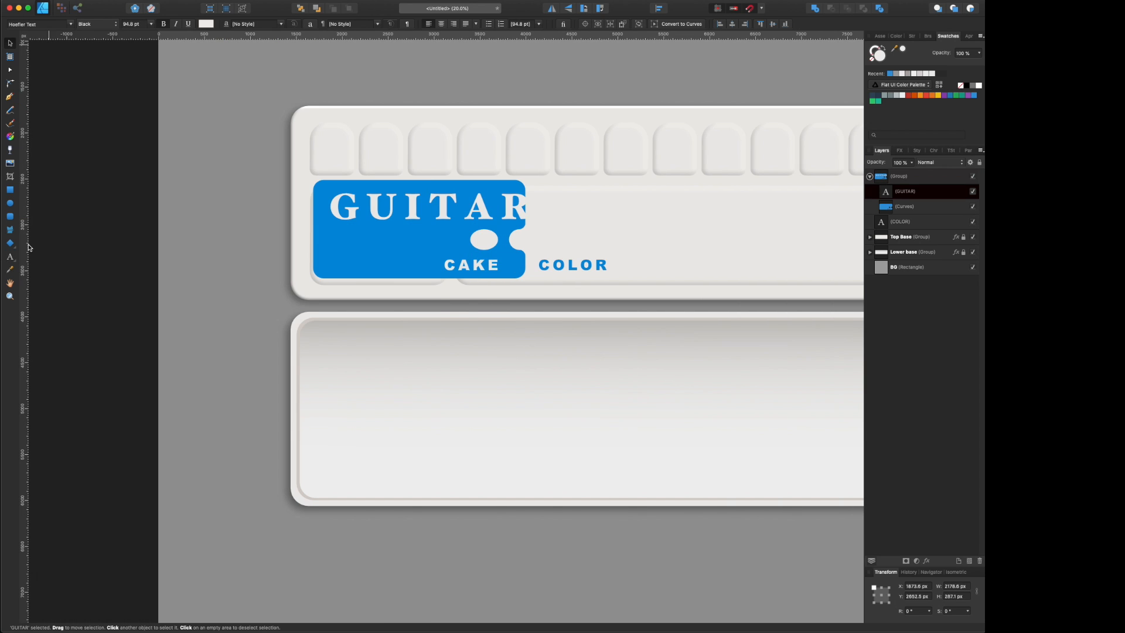
{"action": "left_click_drag", "start_coordinate": [470, 208], "coordinate": [512, 217]}
{"action": "left_click_drag", "start_coordinate": [325, 217], "coordinate": [329, 216]}
{"action": "scroll", "coordinate": [198, 216], "scroll_direction": "right", "scroll_amount": 5}
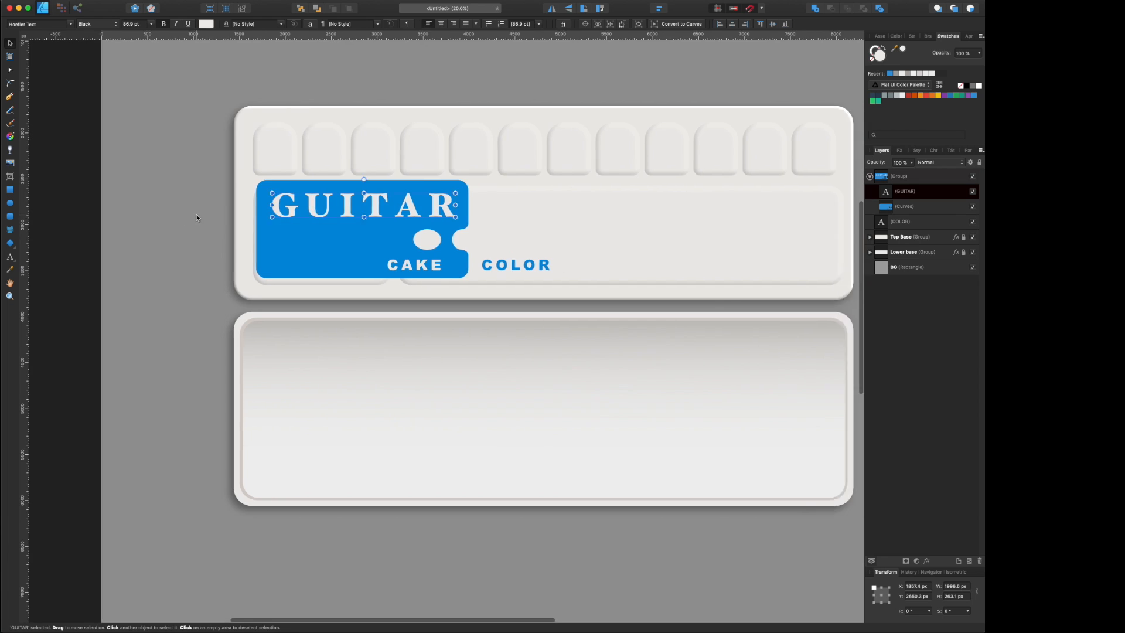
Step: Convert the GUITAR text to curves and subtract its letters from the blue label shape
{"action": "left_click", "coordinate": [10, 256]}
{"action": "key", "text": "super+1"}
{"action": "key", "text": "super+0"}
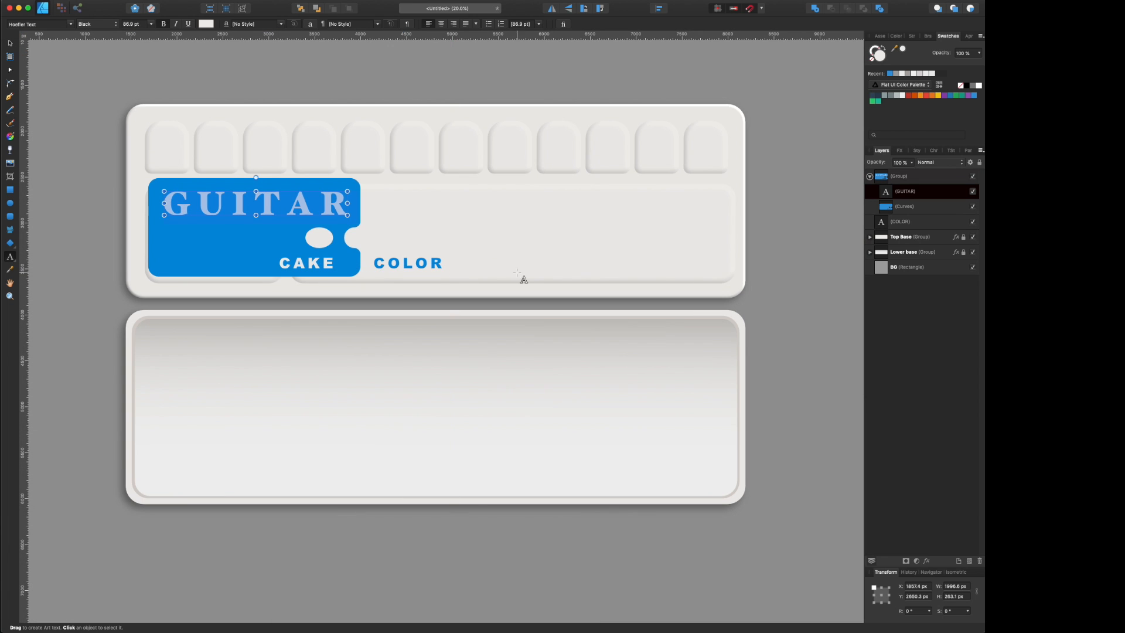
{"action": "key", "text": "m"}
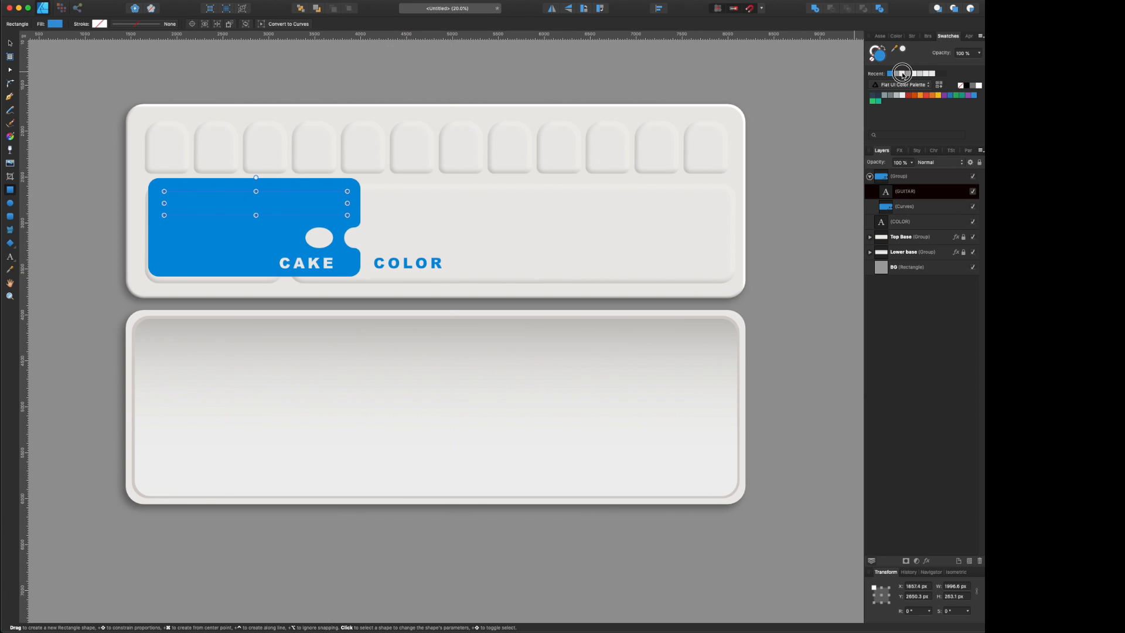
{"action": "left_click", "coordinate": [874, 192]}
{"action": "left_click", "coordinate": [912, 207]}
{"action": "left_click", "coordinate": [918, 285], "text": "shift"}
{"action": "left_click", "coordinate": [915, 300], "text": "shift"}
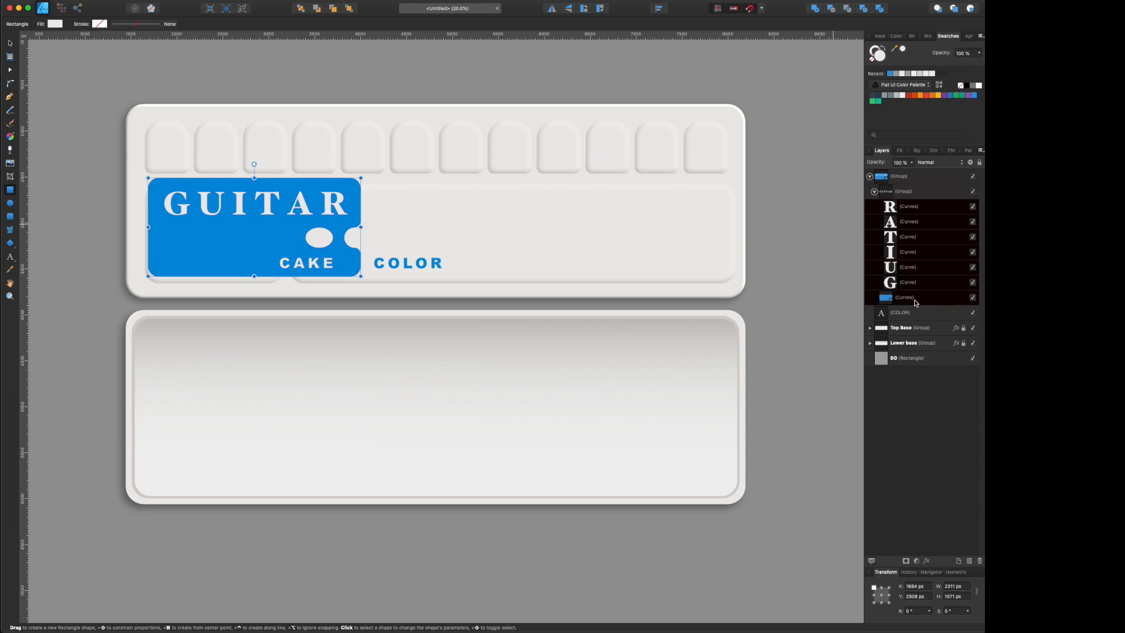
{"action": "left_click", "coordinate": [831, 9]}
Step: Move the cut-out label shape out of its nested group and delete the leftover group
{"action": "left_click_drag", "start_coordinate": [911, 207], "coordinate": [909, 186]}
{"action": "left_click", "coordinate": [911, 212]}
{"action": "key", "text": "Delete"}
Step: Rename the blue shape's group as Label and set its blend mode to Multiply
{"action": "left_click", "coordinate": [899, 179]}
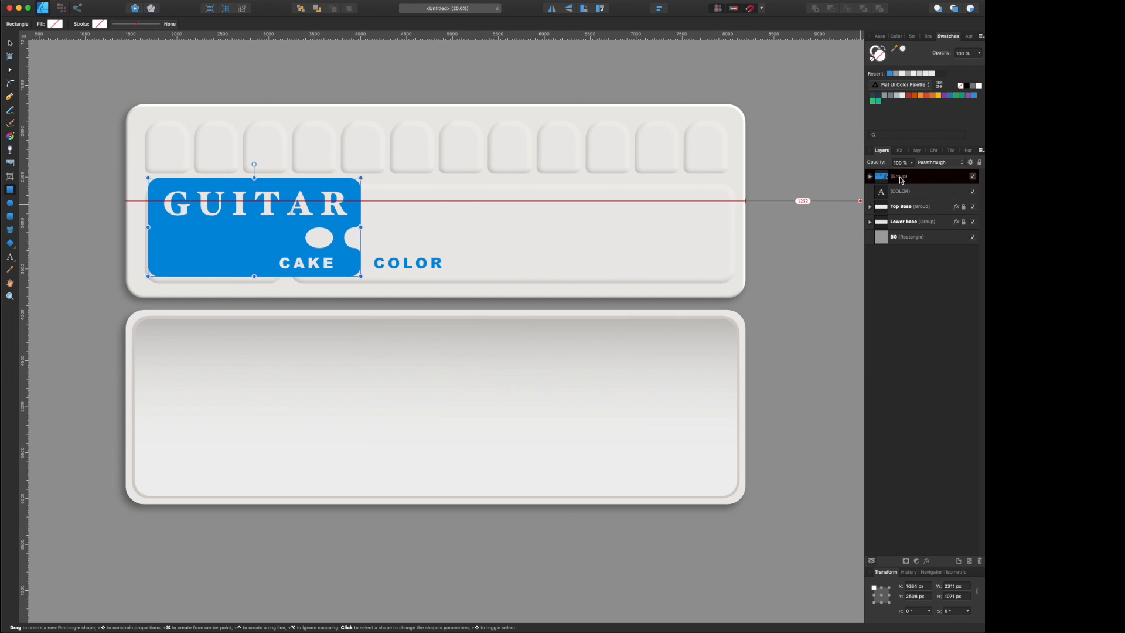
{"action": "left_click", "coordinate": [924, 169]}
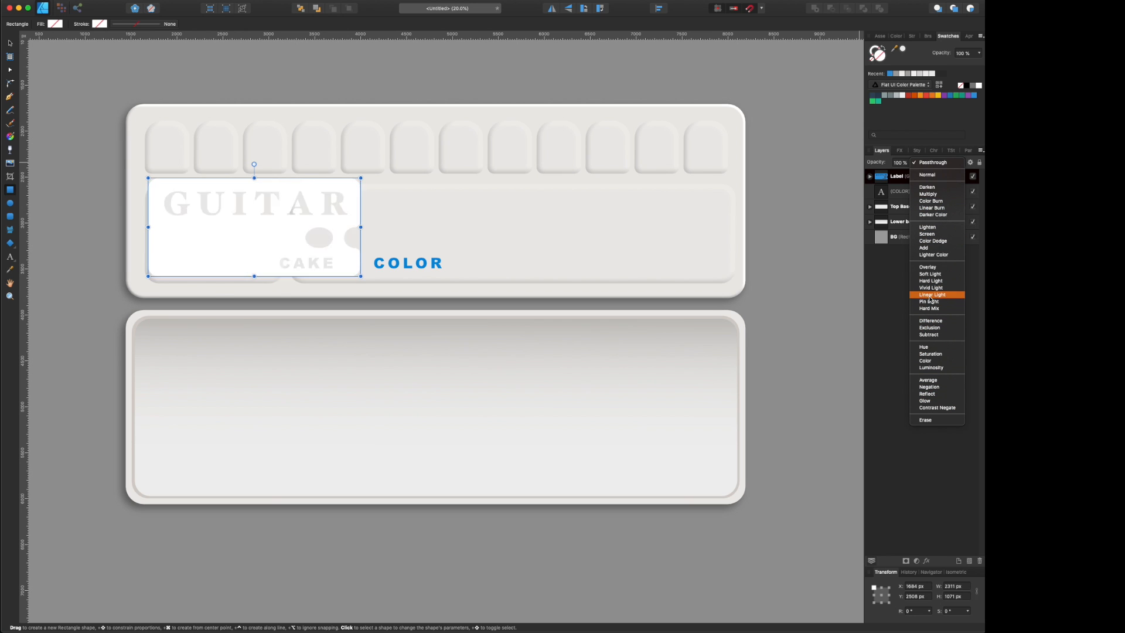
{"action": "left_click", "coordinate": [932, 194]}
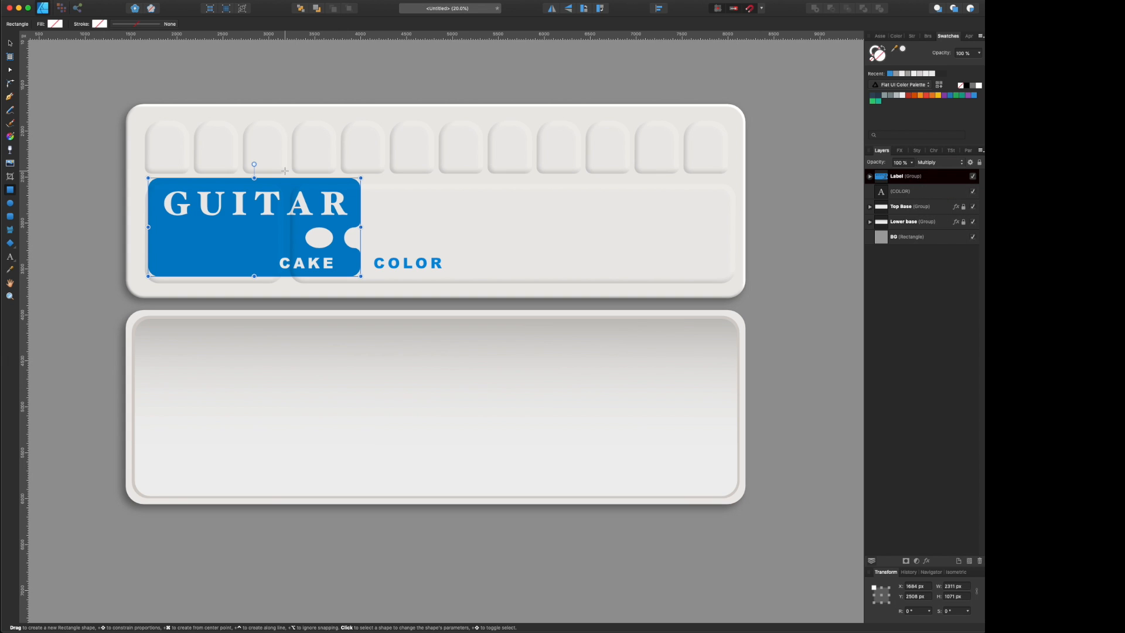
Step: Draw a blue vertical bar about 81 px wide and 776 px tall in the large tray compartment and offset a duplicate beside it
{"action": "left_click_drag", "start_coordinate": [576, 186], "coordinate": [584, 256]}
{"action": "key", "text": "v"}
{"action": "key", "text": "super+j"}
{"action": "mouse_move", "coordinate": [581, 206]}
{"action": "left_mouse_down"}
{"action": "mouse_move", "coordinate": [612, 207]}
{"action": "mouse_move", "coordinate": [687, 244]}
{"action": "left_mouse_up"}
Step: Repeat the bar duplication at even spacing to make a row of eight blue bars
{"action": "right_click", "coordinate": [595, 201]}
{"action": "right_click", "coordinate": [922, 176]}
{"action": "left_click", "coordinate": [958, 254]}
{"action": "left_click", "coordinate": [904, 205], "text": "shift"}
{"action": "right_click", "coordinate": [903, 206]}
{"action": "left_click", "coordinate": [931, 284]}
{"action": "left_click", "coordinate": [657, 234]}
{"action": "key", "text": "super+j"}
{"action": "key", "text": "super+j"}
{"action": "key", "text": "super+="}
{"action": "key", "text": "super+="}
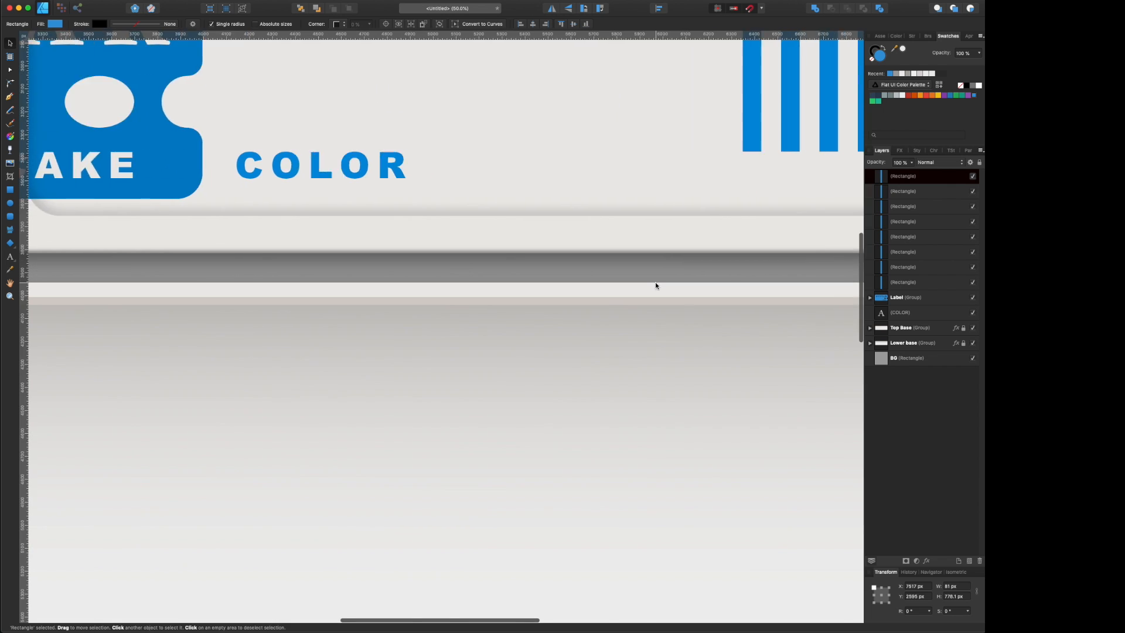
Step: Lengthen the eighth bar downward to about 1055 px and duplicate it twice at the same spacing
{"action": "left_click_drag", "start_coordinate": [508, 277], "coordinate": [508, 342]}
{"action": "key", "text": "super+j"}
{"action": "left_click_drag", "start_coordinate": [508, 167], "coordinate": [584, 170]}
{"action": "key", "text": "super+j"}
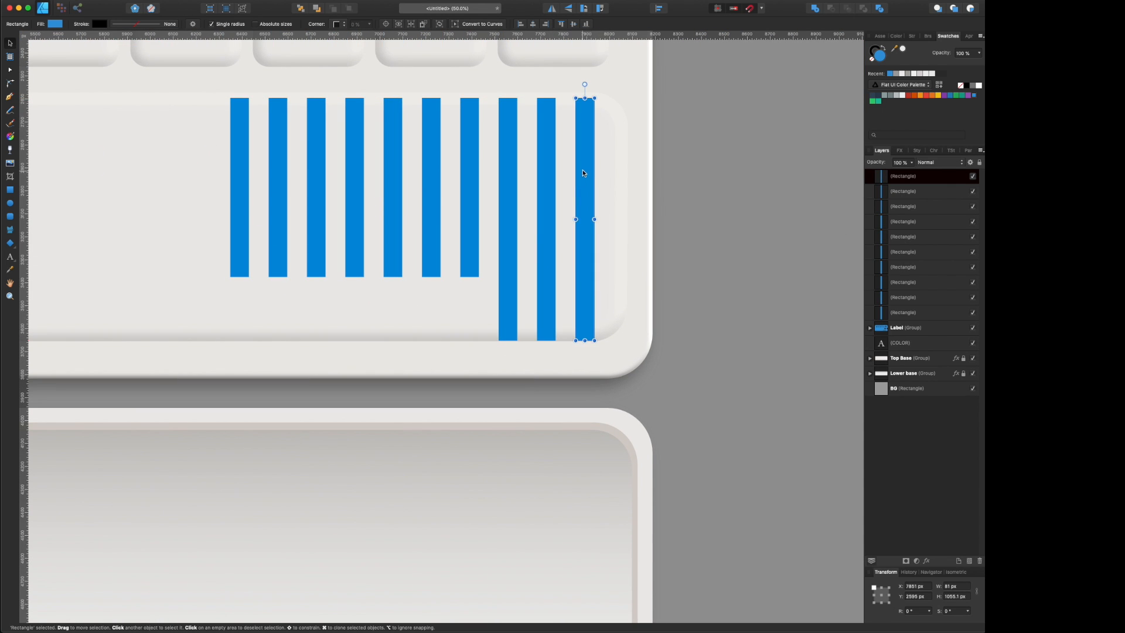
Step: Add the artistic text 12 in the compartment to the lower left of the blue bars
{"action": "scroll", "coordinate": [369, 200], "scroll_direction": "left", "scroll_amount": 6}
{"action": "key", "text": "t"}
{"action": "left_click", "coordinate": [329, 323]}
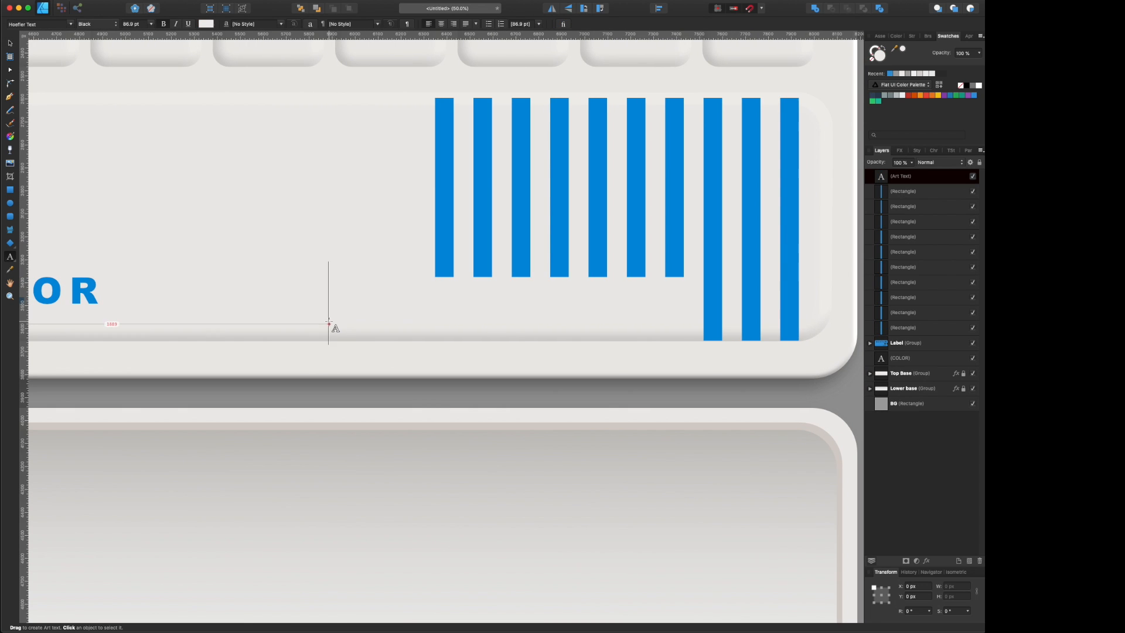
{"action": "type", "text": "12"}
Step: Select all ten blue bar rectangles and group them
{"action": "left_click", "coordinate": [905, 191]}
{"action": "left_click", "coordinate": [914, 326], "text": "shift"}
{"action": "key", "text": "super+g"}
Step: Color the 12 text red and extend it to read 12COLORS
{"action": "left_click", "coordinate": [896, 178]}
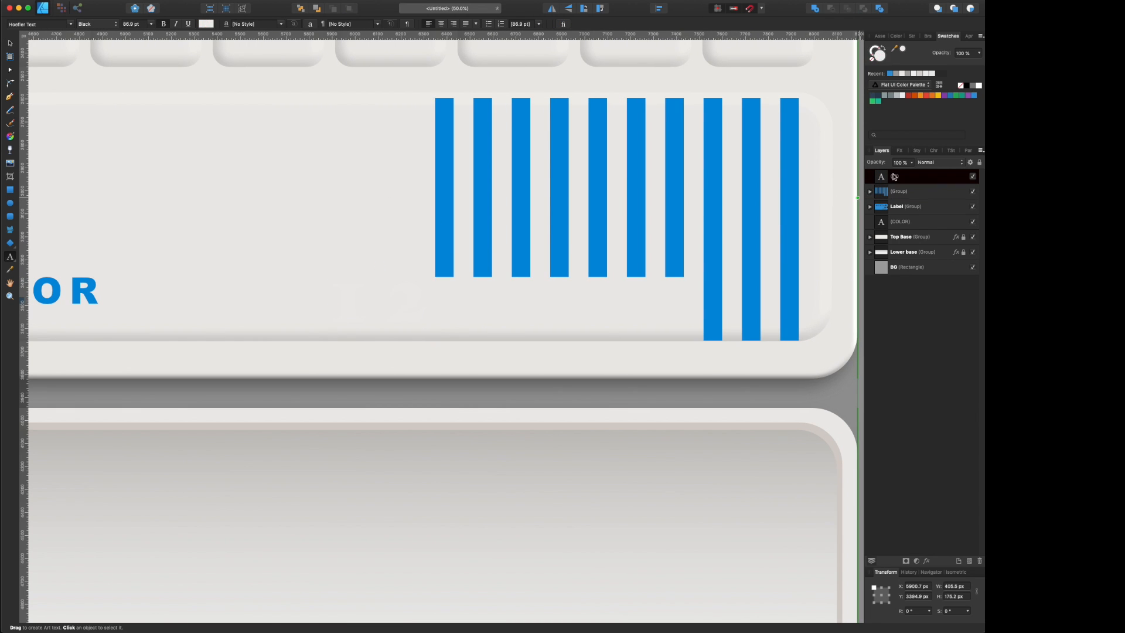
{"action": "left_click", "coordinate": [926, 95]}
{"action": "type", "text": "COLORS"}
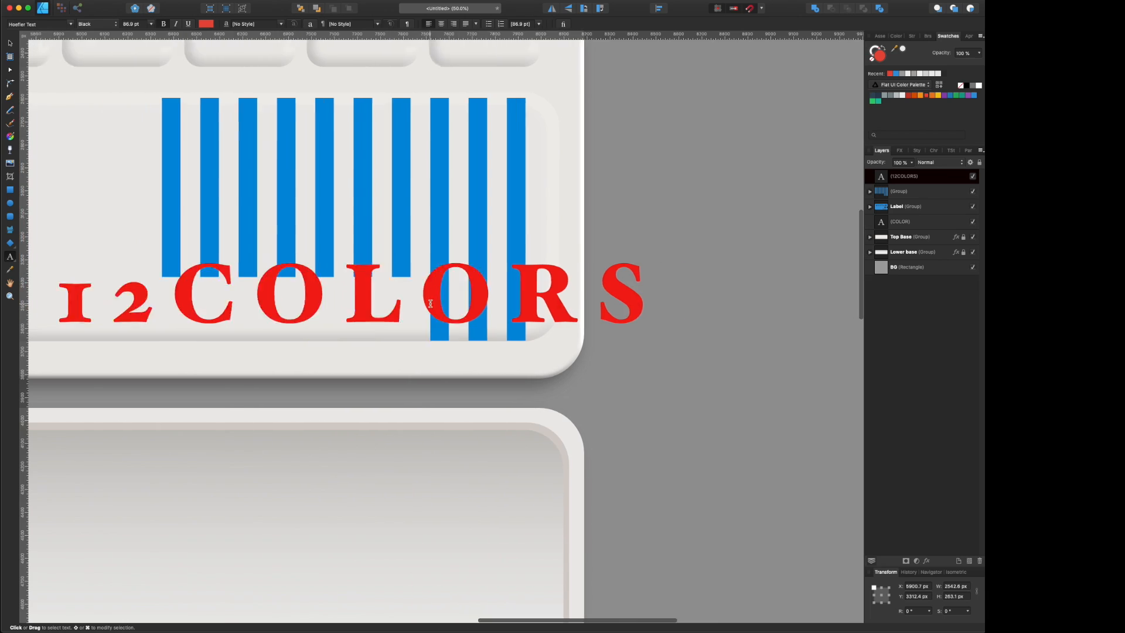
Step: Try several fonts on the 12COLORS text and change it to Hiragino Maru Gothic ProN W4
{"action": "key", "text": "super+a"}
{"action": "left_click", "coordinate": [38, 24]}
{"action": "scroll", "coordinate": [112, 202], "scroll_direction": "up", "scroll_amount": 10}
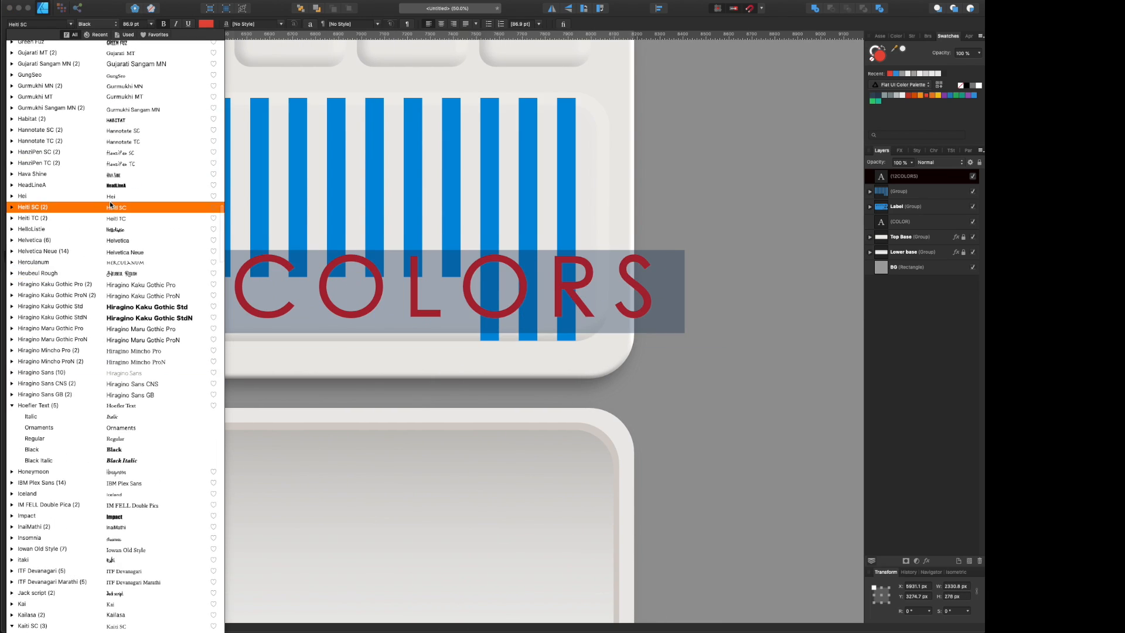
{"action": "left_click", "coordinate": [111, 192]}
{"action": "left_click", "coordinate": [71, 24]}
{"action": "left_click", "coordinate": [32, 159]}
{"action": "scroll", "coordinate": [98, 166], "scroll_direction": "up", "scroll_amount": 15}
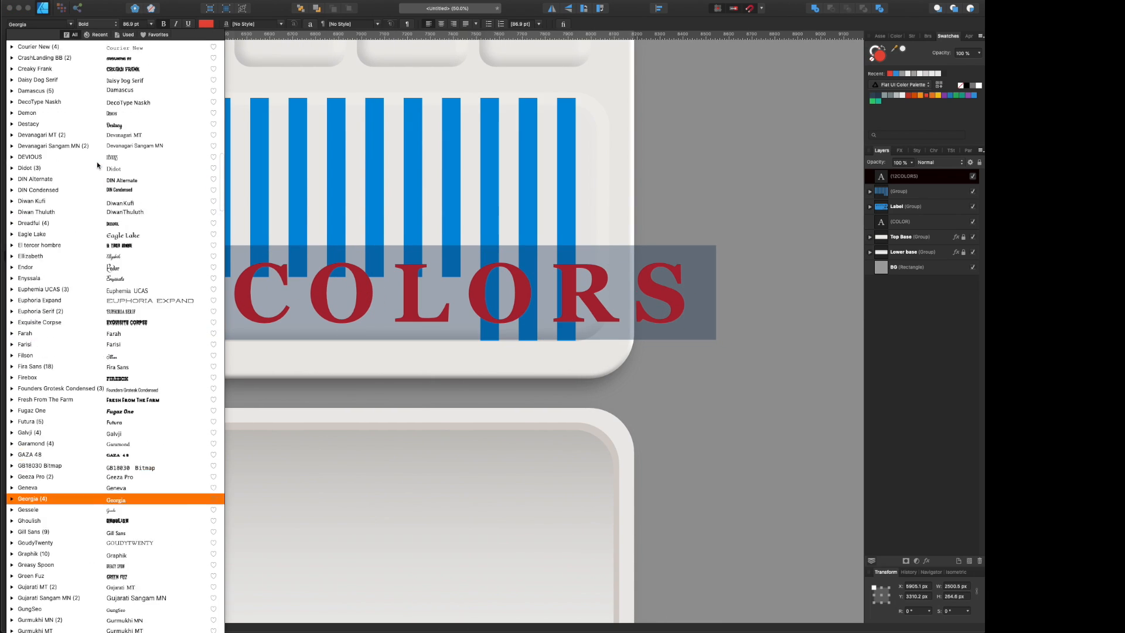
{"action": "scroll", "coordinate": [97, 165], "scroll_direction": "up", "scroll_amount": 10}
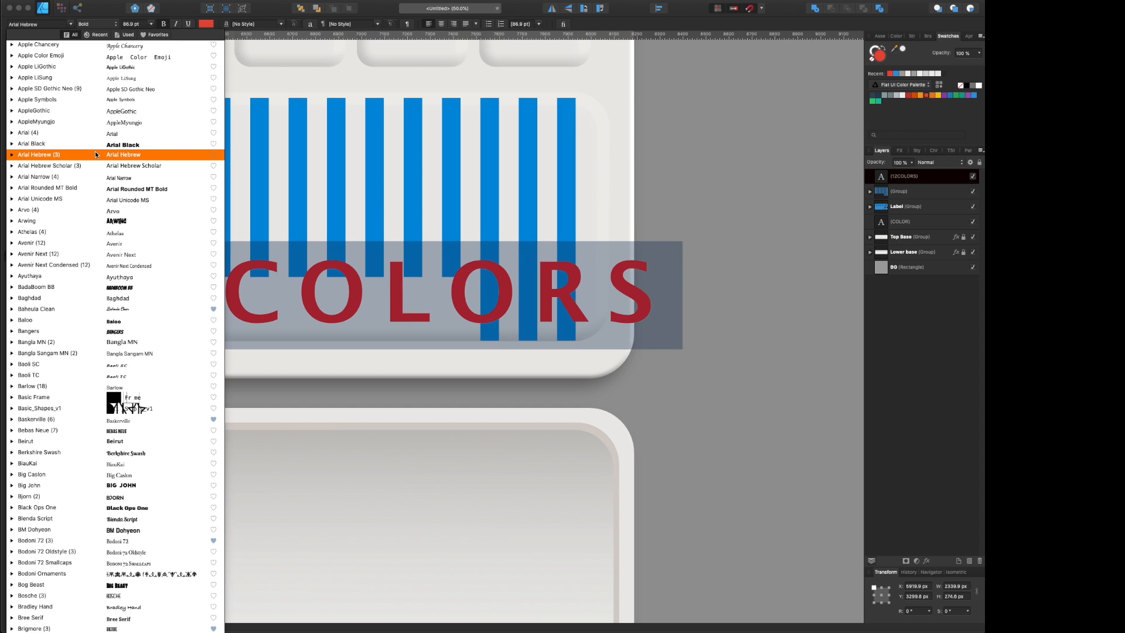
{"action": "scroll", "coordinate": [100, 164], "scroll_direction": "down", "scroll_amount": 20}
{"action": "scroll", "coordinate": [100, 164], "scroll_direction": "up", "scroll_amount": 5}
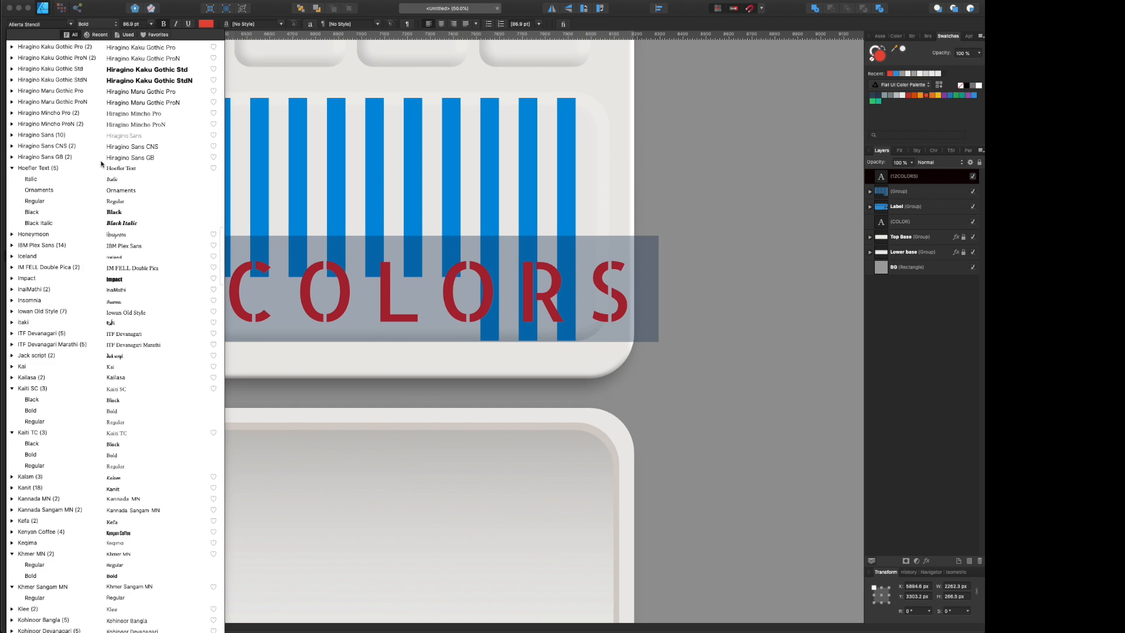
{"action": "left_click", "coordinate": [116, 172]}
Step: Set the 12COLORS text to 48 pt and insert a space between 12 and COLORS
{"action": "left_click", "coordinate": [151, 24]}
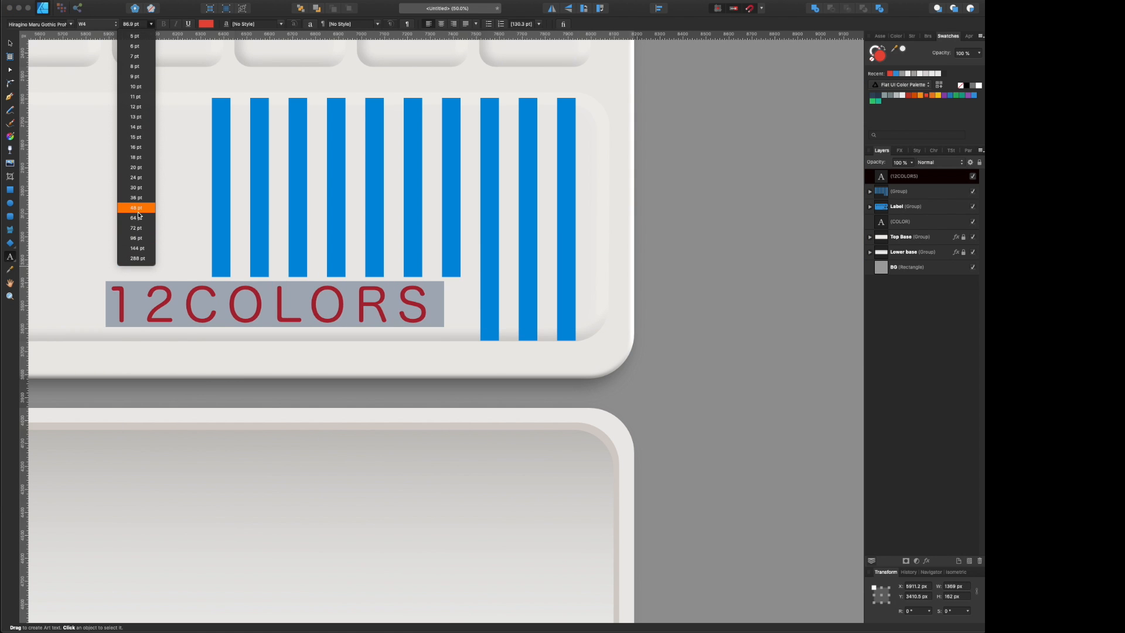
{"action": "left_click", "coordinate": [138, 209]}
{"action": "left_click", "coordinate": [183, 302]}
{"action": "type", "text": "v"}
{"action": "key", "text": "BackSpace"}
Step: Enlarge only the number 12 in the text to 64 pt
{"action": "left_click_drag", "start_coordinate": [182, 300], "coordinate": [123, 297]}
{"action": "left_click", "coordinate": [151, 24]}
{"action": "left_click", "coordinate": [137, 218]}
Step: Recolor the whole 12 COLORS text pinkish red (H 340, S 78, L 57) and change its font to Helvetica
{"action": "key", "text": "super+a"}
{"action": "left_click", "coordinate": [70, 24]}
{"action": "left_click", "coordinate": [205, 23]}
{"action": "left_click", "coordinate": [296, 76]}
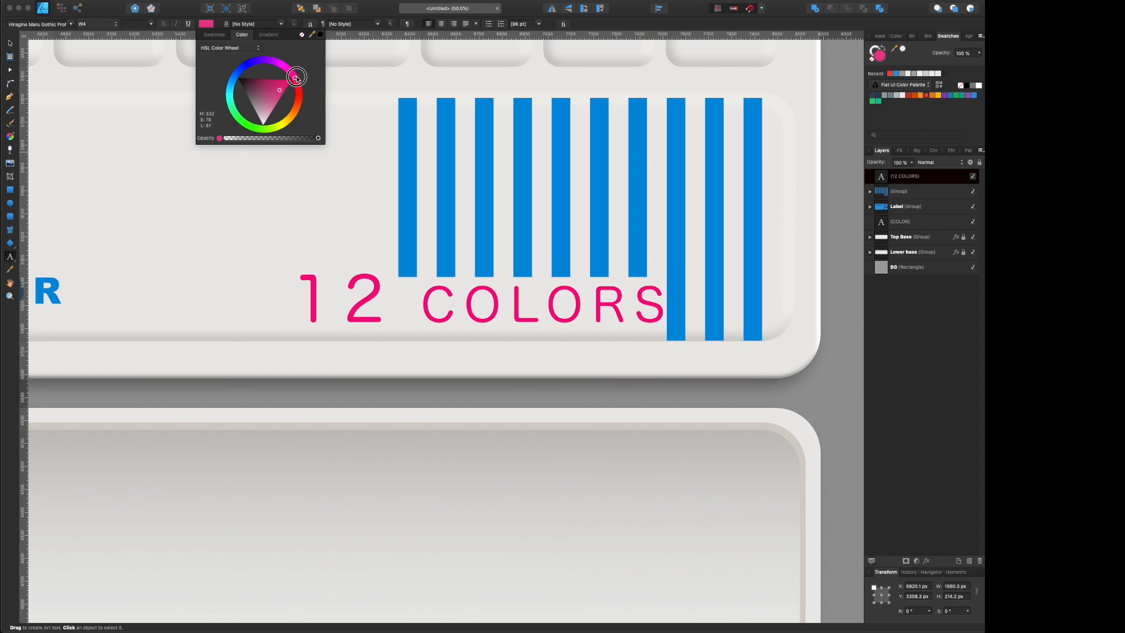
{"action": "left_click", "coordinate": [38, 24]}
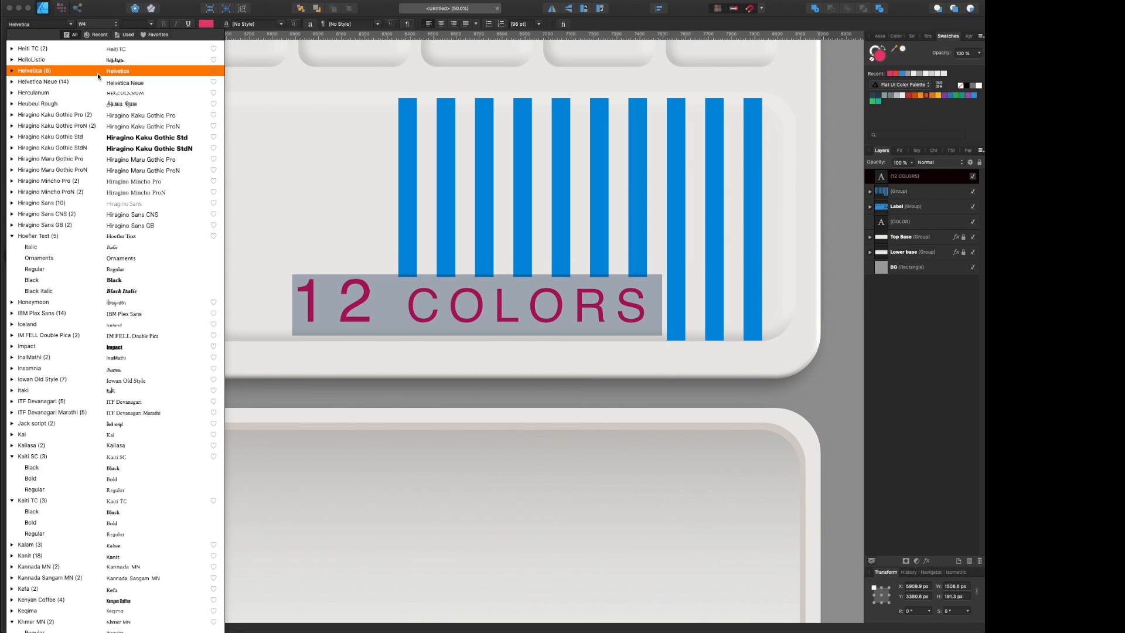
{"action": "left_click", "coordinate": [53, 70]}
Step: Tighten the tracking of the word COLORS in the Helvetica text
{"action": "left_click_drag", "start_coordinate": [404, 305], "coordinate": [654, 307]}
{"action": "left_click", "coordinate": [933, 151]}
{"action": "left_click", "coordinate": [892, 232]}
{"action": "type", "text": "100"}
{"action": "key", "text": "Return"}
{"action": "scroll", "coordinate": [891, 236], "scroll_direction": "up", "scroll_amount": 5}
{"action": "scroll", "coordinate": [891, 235], "scroll_direction": "down", "scroll_amount": 15}
{"action": "scroll", "coordinate": [891, 236], "scroll_direction": "up", "scroll_amount": 1}
Step: Set the tracking of the number 12 to -15 ‰
{"action": "left_click_drag", "start_coordinate": [383, 310], "coordinate": [292, 307]}
{"action": "scroll", "coordinate": [891, 232], "scroll_direction": "up", "scroll_amount": 5}
{"action": "scroll", "coordinate": [891, 232], "scroll_direction": "down", "scroll_amount": 15}
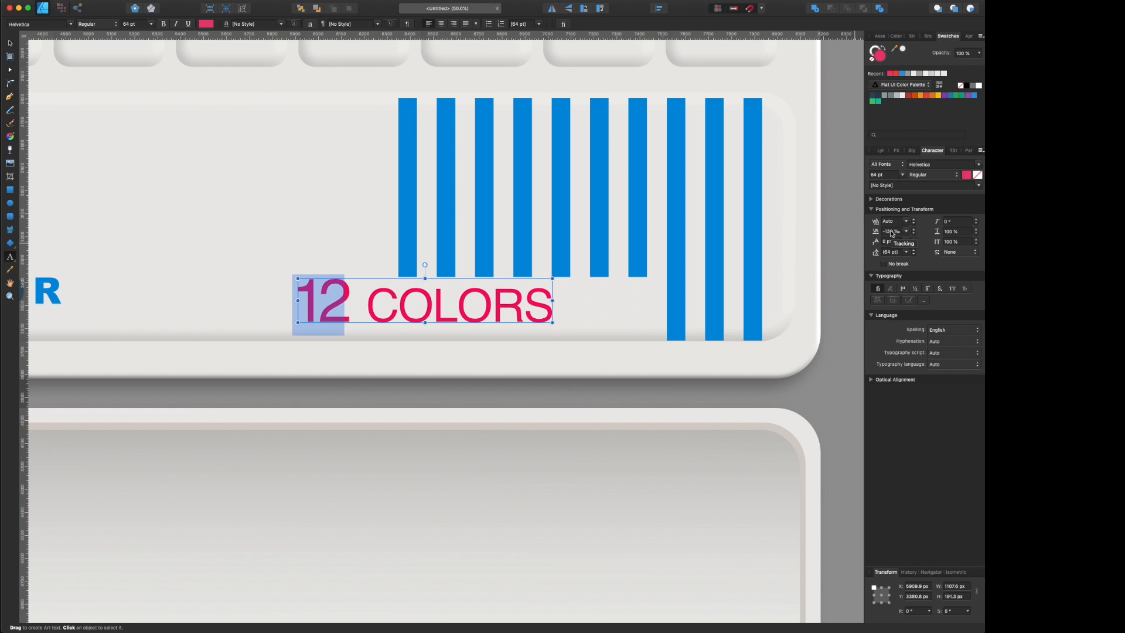
{"action": "scroll", "coordinate": [891, 232], "scroll_direction": "up", "scroll_amount": 5}
{"action": "left_click", "coordinate": [891, 232]}
Step: Position the 12 COLORS text just below the shorter blue bars, beside the three long ones
{"action": "left_click", "coordinate": [11, 43]}
{"action": "left_click_drag", "start_coordinate": [409, 311], "coordinate": [423, 304]}
{"action": "scroll", "coordinate": [289, 344], "scroll_direction": "down", "scroll_amount": 6}
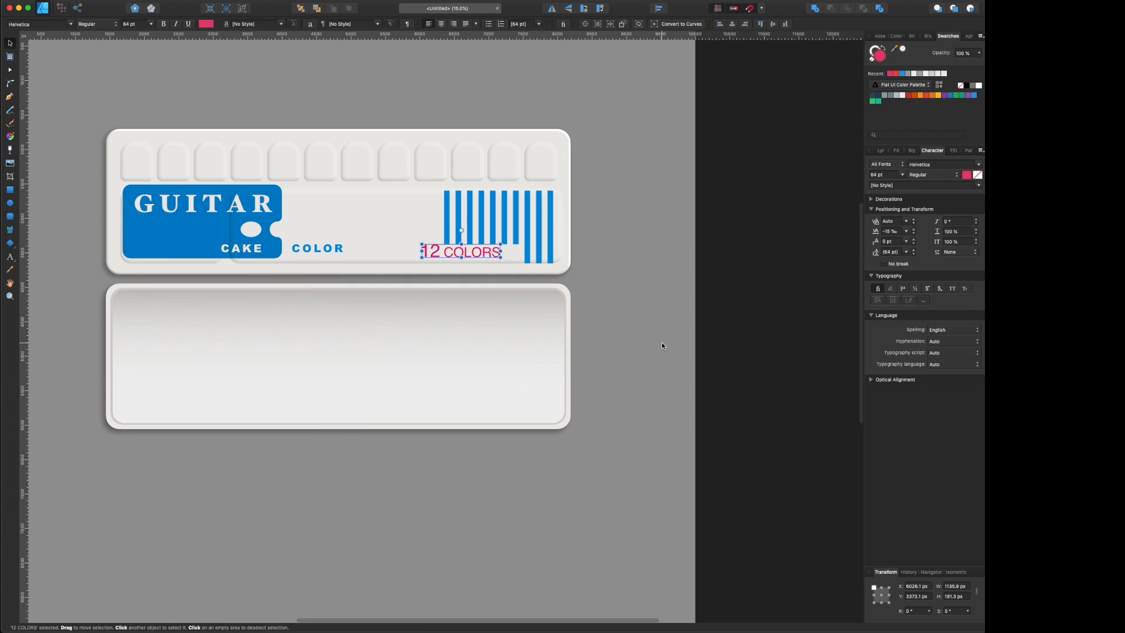
{"action": "scroll", "coordinate": [220, 321], "scroll_direction": "left", "scroll_amount": 3}
{"action": "scroll", "coordinate": [220, 321], "scroll_direction": "up", "scroll_amount": 1}
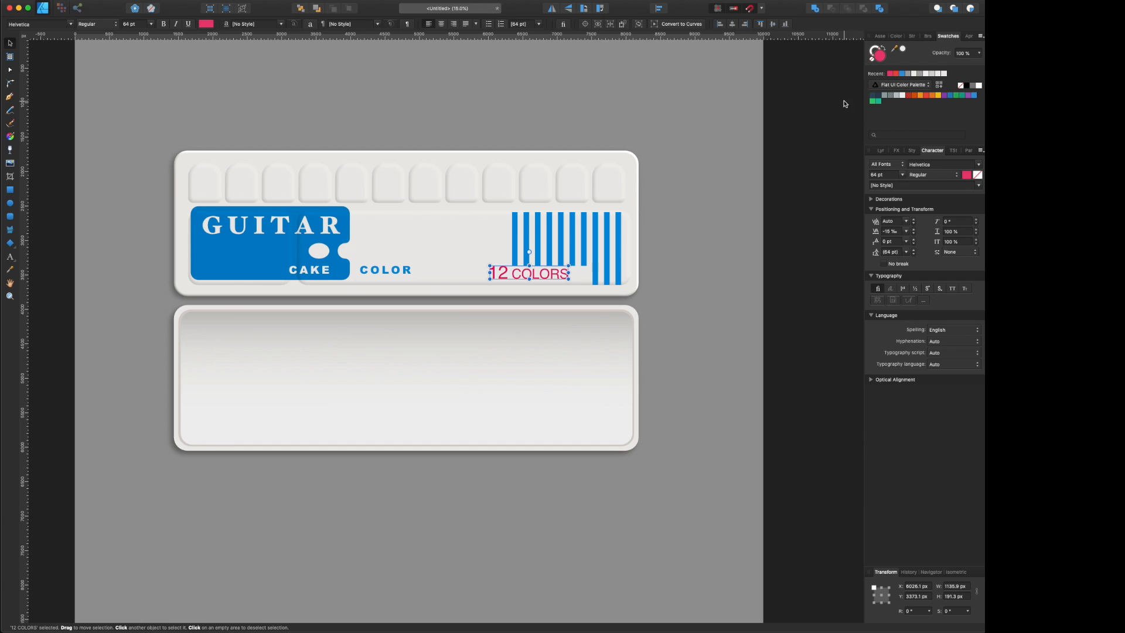
Step: Draw an unfilled circle about 310 px across in the first paint well with a 2 pt pinkish-red outline
{"action": "key", "text": "m"}
{"action": "left_click_drag", "start_coordinate": [217, 190], "coordinate": [217, 190]}
{"action": "left_click", "coordinate": [872, 59]}
{"action": "left_click", "coordinate": [873, 50]}
{"action": "left_click", "coordinate": [890, 74]}
{"action": "left_click", "coordinate": [911, 36]}
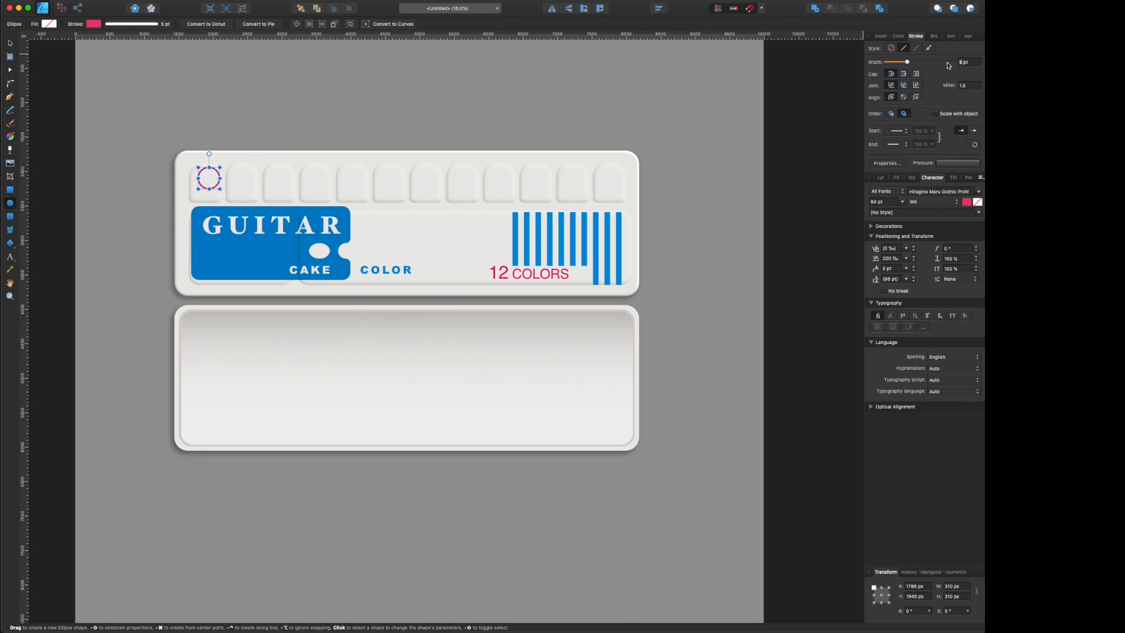
{"action": "scroll", "coordinate": [257, 172], "scroll_direction": "up", "scroll_amount": 5}
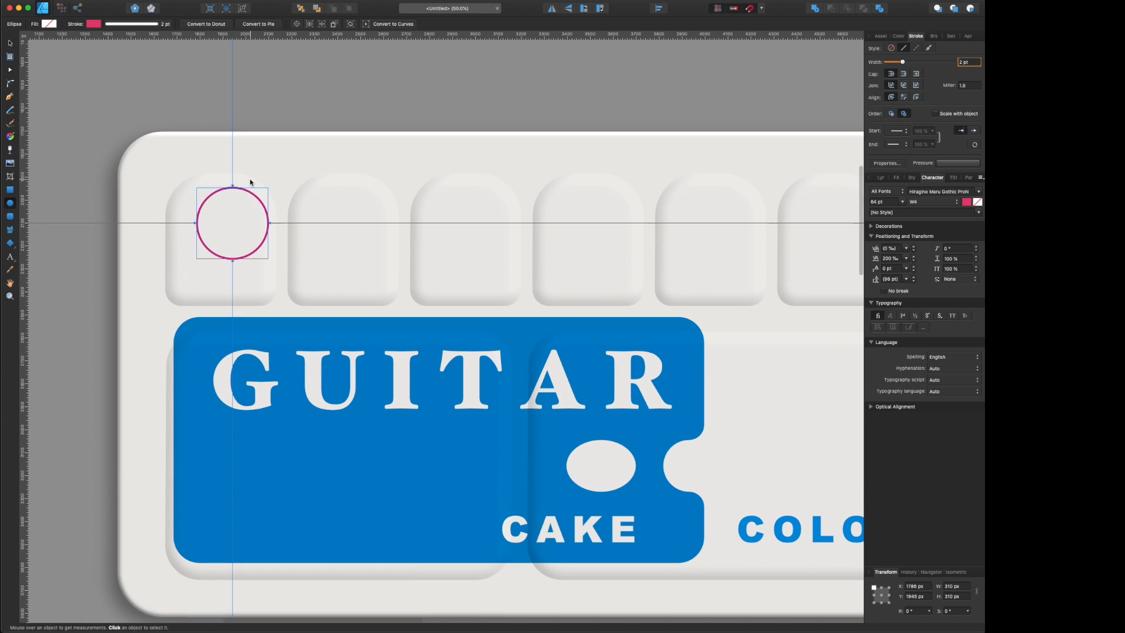
Step: Draw an unfilled rectangle with a 1 pt pinkish-red outline, about 172 × 51 px, centered in the upper half of the circle
{"action": "scroll", "coordinate": [92, 254], "scroll_direction": "up", "scroll_amount": 4}
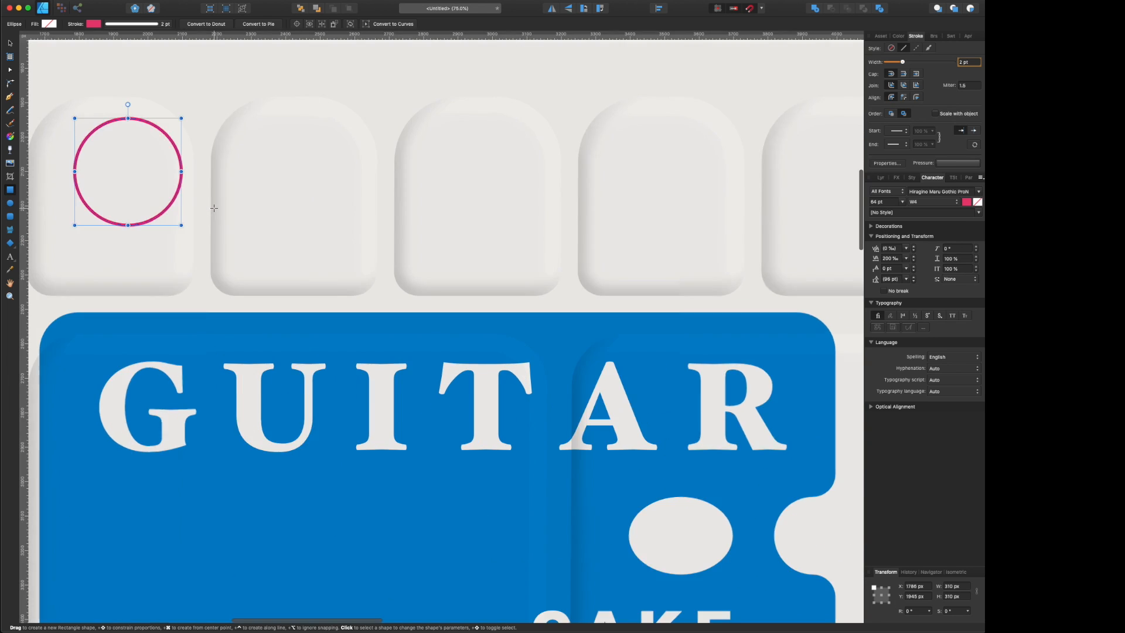
{"action": "left_click_drag", "start_coordinate": [90, 299], "coordinate": [206, 355]}
{"action": "scroll", "coordinate": [206, 355], "scroll_direction": "down", "scroll_amount": 1}
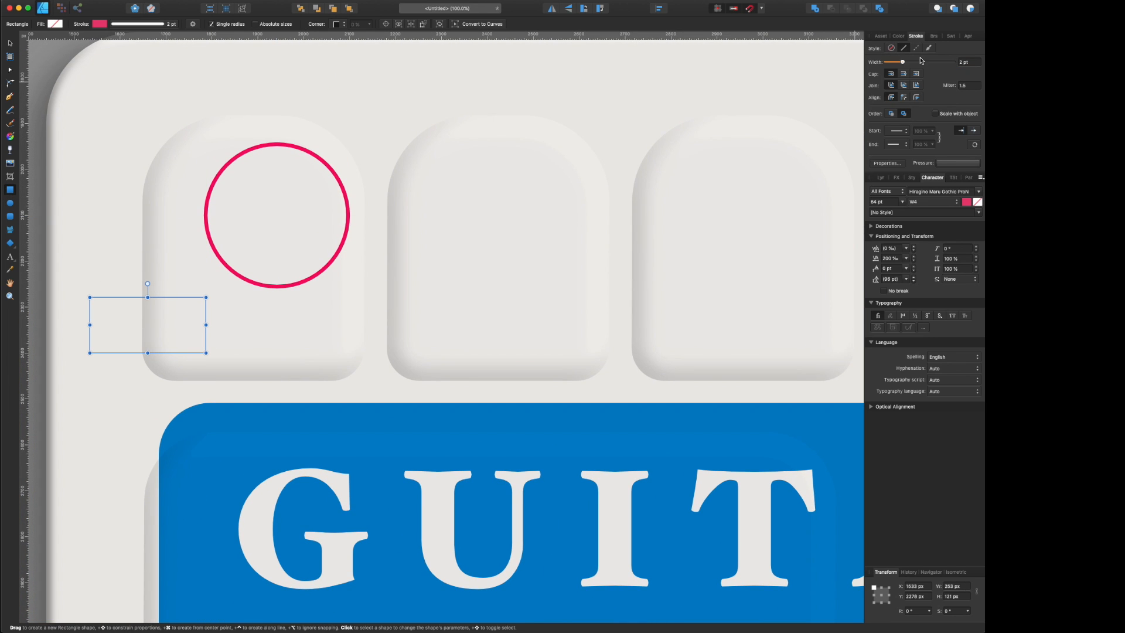
{"action": "left_click", "coordinate": [880, 177]}
{"action": "key", "text": "v"}
{"action": "left_click_drag", "start_coordinate": [156, 297], "coordinate": [283, 191]}
{"action": "left_click_drag", "start_coordinate": [334, 246], "coordinate": [292, 192]}
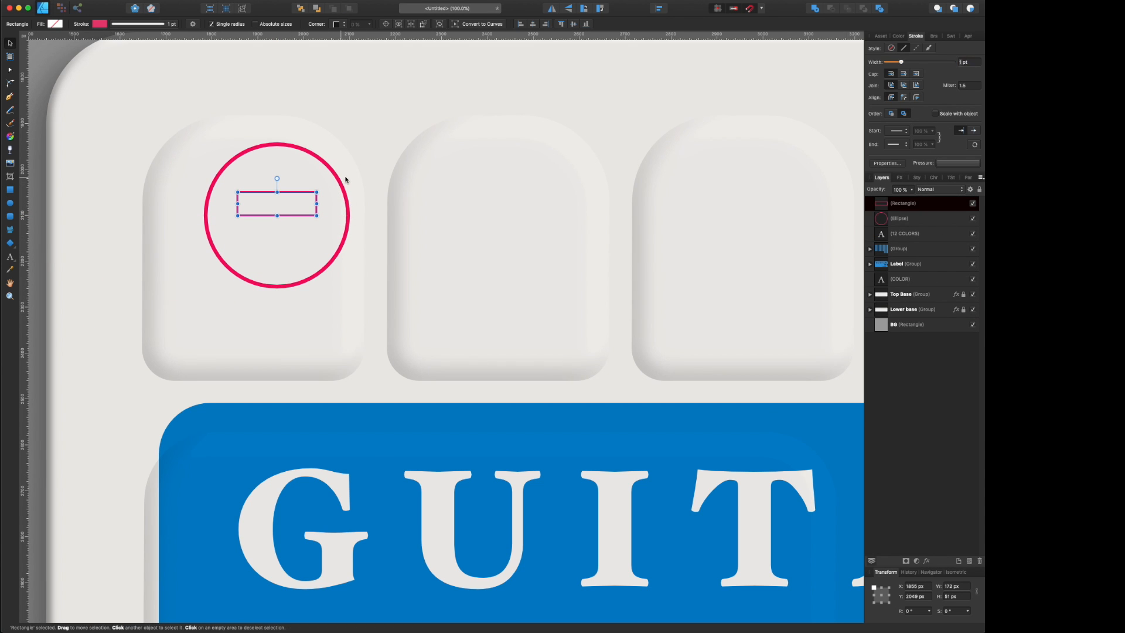
Step: Duplicate the rectangle as a thin strip directly beneath it and add 8 pt GUITAR text centered inside the rectangle
{"action": "key", "text": "super+j"}
{"action": "mouse_move", "coordinate": [277, 192]}
{"action": "left_mouse_down"}
{"action": "mouse_move", "coordinate": [278, 222]}
{"action": "mouse_move", "coordinate": [256, 198]}
{"action": "left_mouse_up"}
{"action": "type", "text": "tGUITAR"}
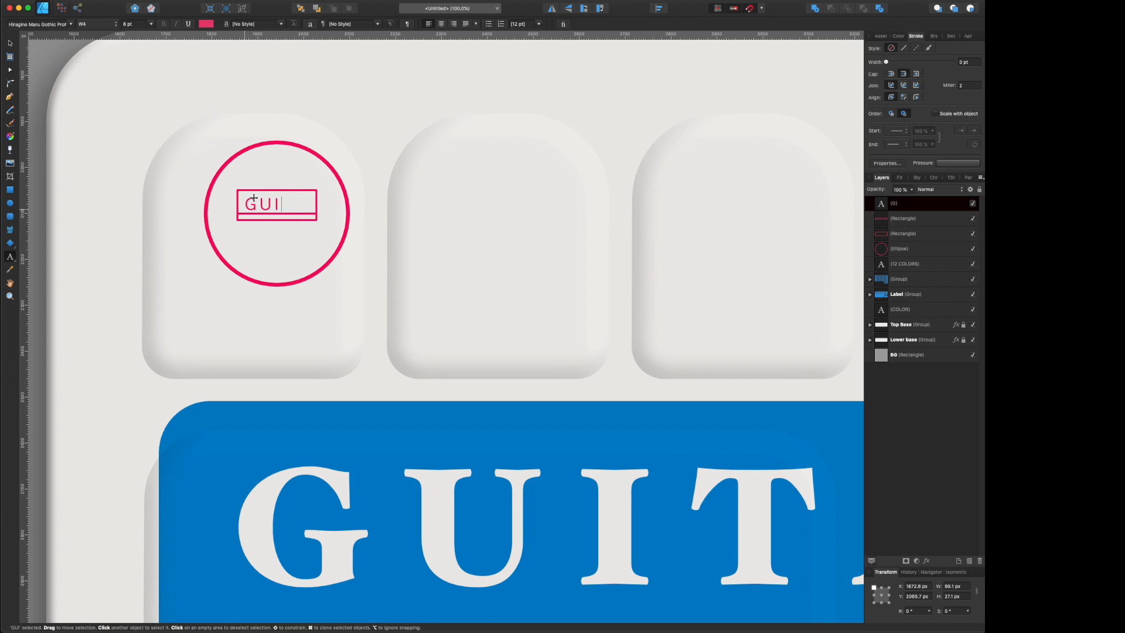
{"action": "key", "text": "Escape"}
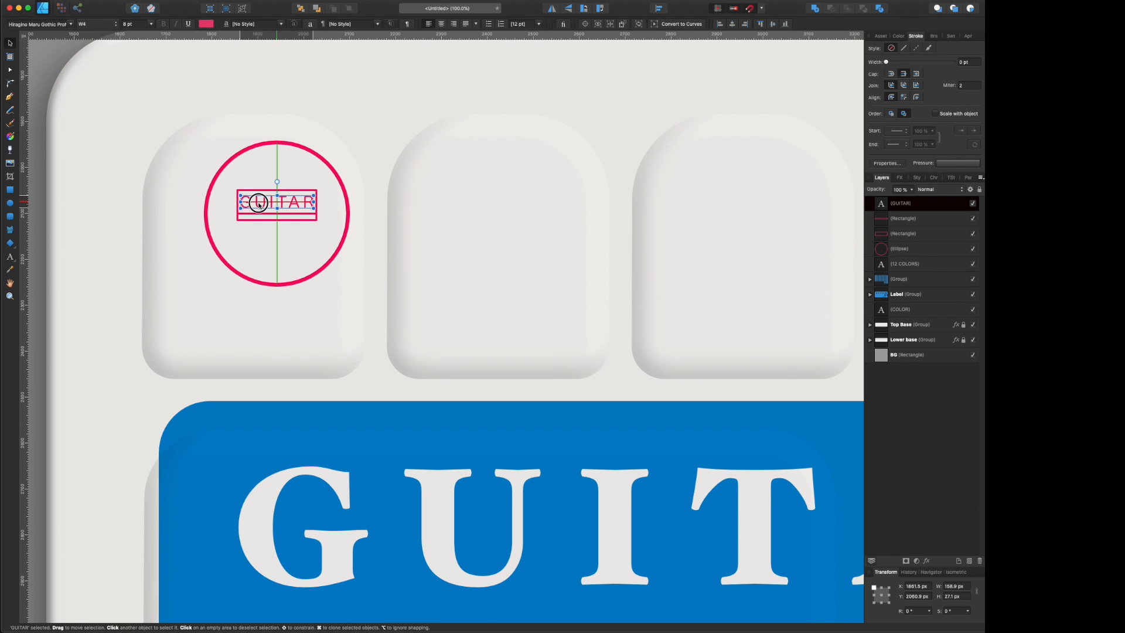
Step: Draw two vertical lines with the Pen tool, about 40 px long, extending down from both ends of the strip
{"action": "left_click", "coordinate": [9, 97]}
{"action": "left_click", "coordinate": [237, 238]}
{"action": "left_click", "coordinate": [10, 43]}
{"action": "left_click", "coordinate": [41, 62]}
{"action": "left_click", "coordinate": [9, 96]}
{"action": "left_click", "coordinate": [316, 220]}
{"action": "left_click", "coordinate": [316, 239]}
{"action": "left_click", "coordinate": [10, 45]}
{"action": "key", "text": "super+shift+bracketright"}
Step: Draw a small teardrop about 17 × 24 px below the circle and give it a pinkish-red fill without an outline
{"action": "left_click", "coordinate": [9, 242]}
{"action": "left_click", "coordinate": [53, 356]}
{"action": "left_click_drag", "start_coordinate": [220, 291], "coordinate": [212, 307]}
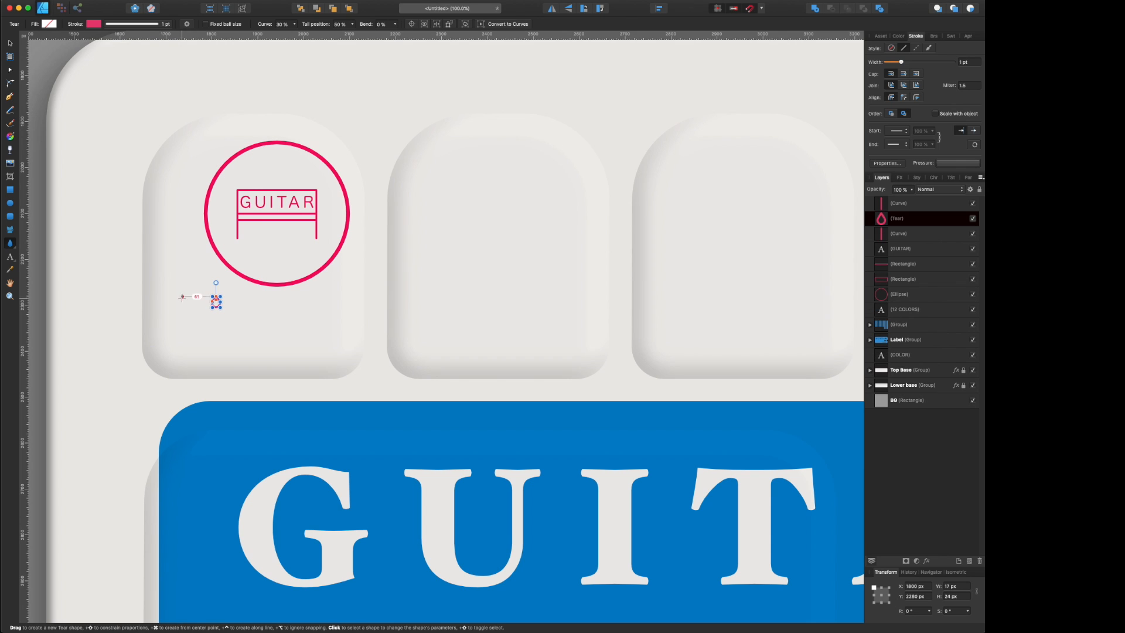
{"action": "left_click", "coordinate": [898, 37]}
{"action": "left_click", "coordinate": [883, 48]}
Step: Move the teardrop to the lower end of the left vertical line inside the circle
{"action": "key", "text": "super+equal"}
{"action": "key", "text": "super+equal"}
{"action": "scroll", "coordinate": [208, 302], "scroll_direction": "left", "scroll_amount": 5}
{"action": "scroll", "coordinate": [209, 301], "scroll_direction": "up", "scroll_amount": 2}
{"action": "left_click", "coordinate": [10, 44]}
{"action": "left_click_drag", "start_coordinate": [175, 356], "coordinate": [210, 230]}
{"action": "key", "text": "super+equal"}
{"action": "scroll", "coordinate": [210, 222], "scroll_direction": "up", "scroll_amount": 6}
{"action": "scroll", "coordinate": [210, 223], "scroll_direction": "left", "scroll_amount": 3}
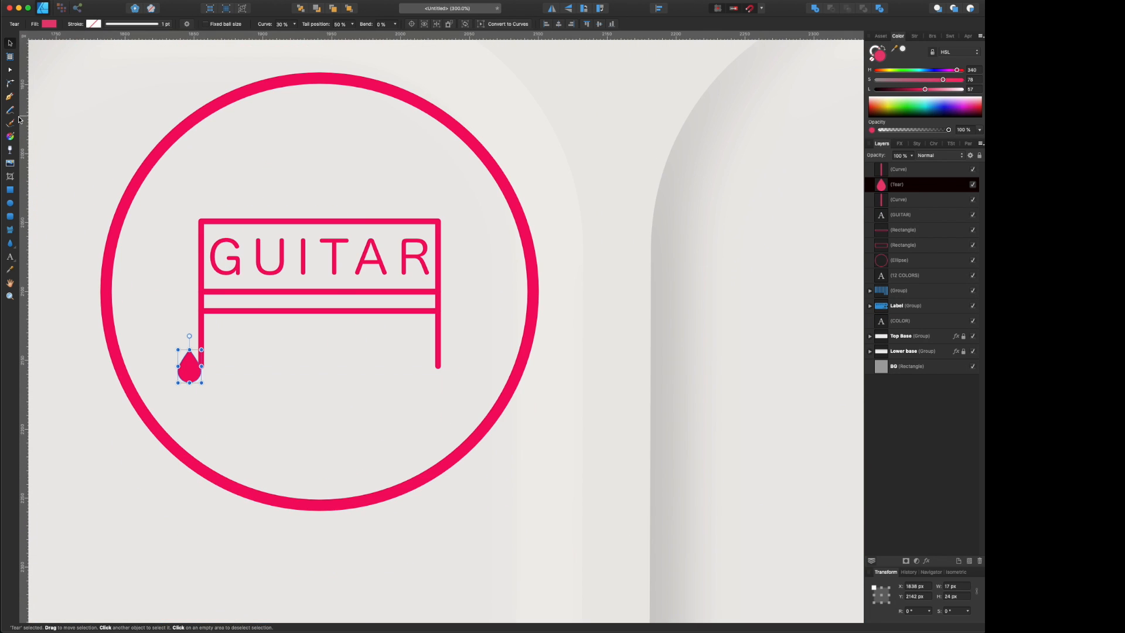
Step: Reshape the teardrop into a note head with 84% curve, 100% tail position and 100% bend, and fit it against the line
{"action": "left_click_drag", "start_coordinate": [189, 351], "coordinate": [215, 351]}
{"action": "mouse_move", "coordinate": [195, 361]}
{"action": "left_mouse_down"}
{"action": "mouse_move", "coordinate": [206, 364]}
{"action": "mouse_move", "coordinate": [181, 352]}
{"action": "left_mouse_up"}
{"action": "left_click", "coordinate": [10, 44]}
{"action": "key", "text": "Right"}
{"action": "key", "text": "Right"}
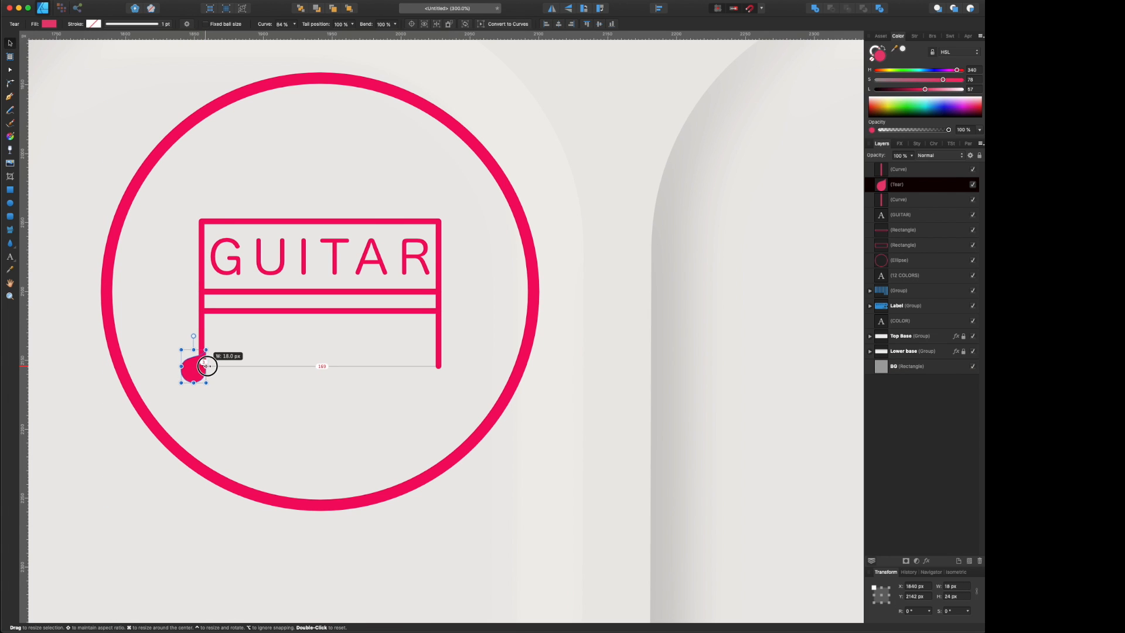
Step: Paste a copy of the rectangle around GUITAR, resize it to about 53 × 51 px centered above, and convert it to curves
{"action": "key", "text": "super+v"}
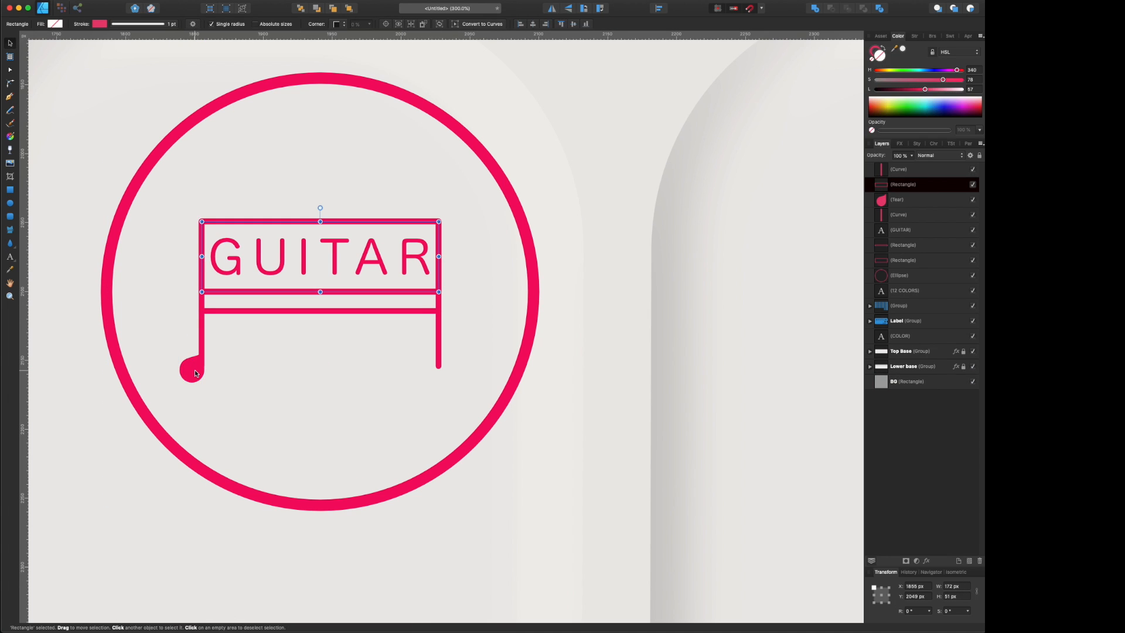
{"action": "left_click_drag", "start_coordinate": [321, 292], "coordinate": [321, 140]}
{"action": "left_click_drag", "start_coordinate": [202, 181], "coordinate": [285, 181]}
{"action": "left_click_drag", "start_coordinate": [439, 181], "coordinate": [358, 181]}
{"action": "left_click_drag", "start_coordinate": [321, 221], "coordinate": [320, 210]}
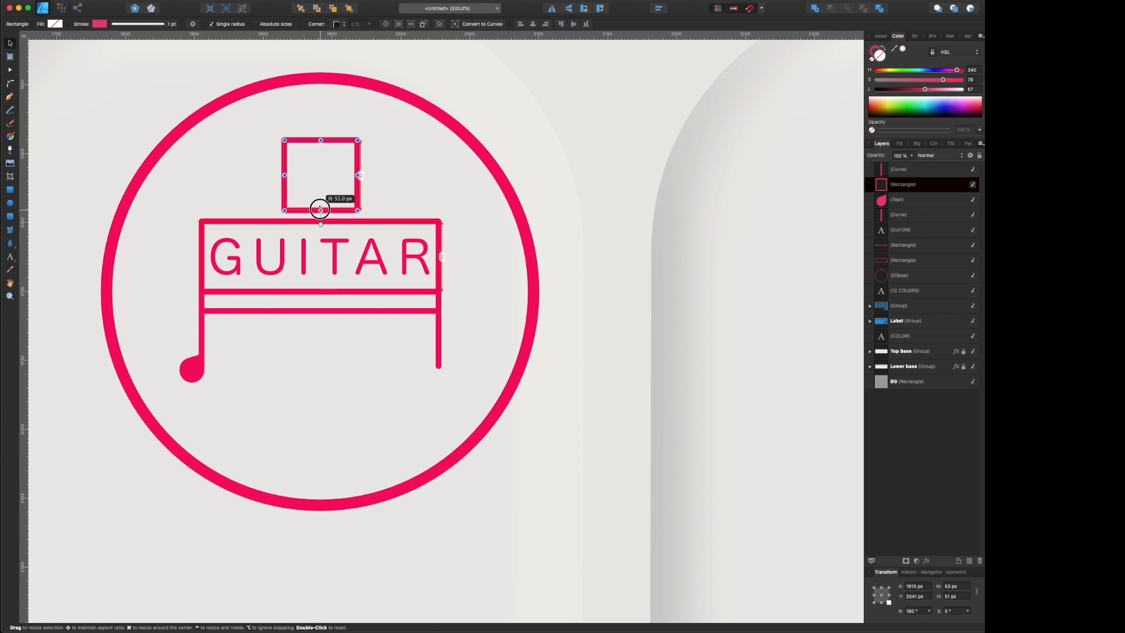
{"action": "key", "text": "super+Return"}
Step: Duplicate the note head and align the copy with the lower end of the right vertical line
{"action": "left_click", "coordinate": [190, 368]}
{"action": "left_click_drag", "start_coordinate": [190, 368], "coordinate": [437, 372]}
{"action": "left_click", "coordinate": [439, 334]}
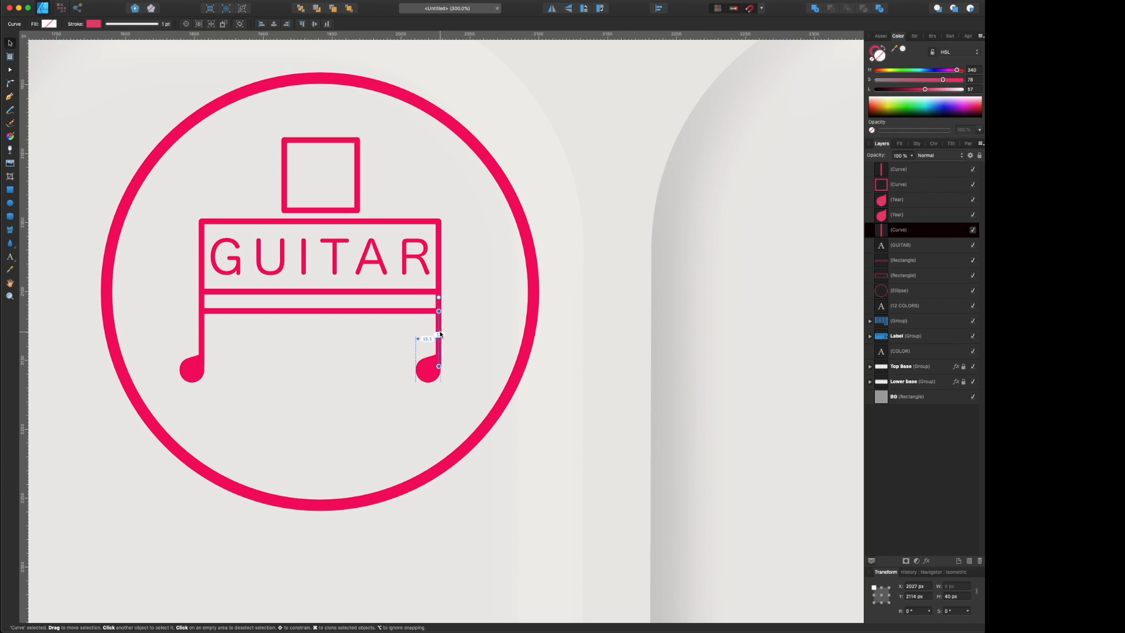
{"action": "left_click", "coordinate": [452, 348]}
{"action": "left_click", "coordinate": [426, 369]}
{"action": "left_click_drag", "start_coordinate": [424, 367], "coordinate": [442, 367]}
{"action": "left_click", "coordinate": [452, 377]}
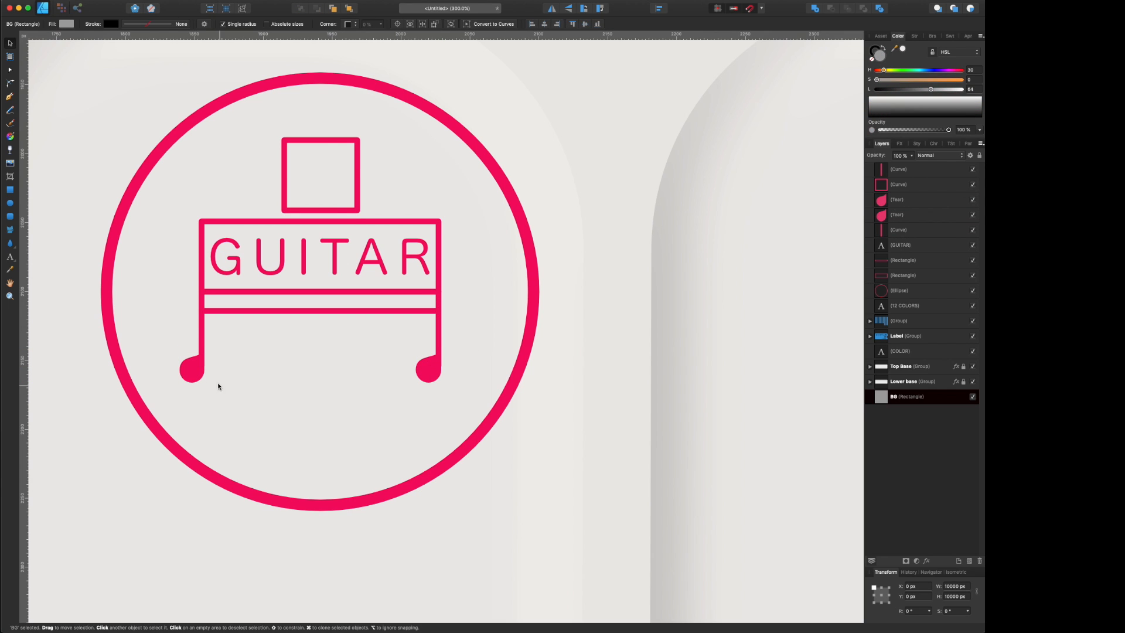
Step: Reshape the square above GUITAR into a three-pointed crown with flared outer points, a raised centre peak and curved edges
{"action": "key", "text": "a"}
{"action": "left_click", "coordinate": [321, 141]}
{"action": "left_click_drag", "start_coordinate": [284, 141], "coordinate": [241, 136]}
{"action": "left_click_drag", "start_coordinate": [357, 141], "coordinate": [398, 134]}
{"action": "left_click_drag", "start_coordinate": [319, 140], "coordinate": [289, 130]}
{"action": "left_click_drag", "start_coordinate": [360, 117], "coordinate": [349, 141]}
{"action": "left_click_drag", "start_coordinate": [263, 176], "coordinate": [269, 173]}
{"action": "left_click_drag", "start_coordinate": [375, 177], "coordinate": [368, 175]}
{"action": "left_click_drag", "start_coordinate": [278, 149], "coordinate": [314, 146]}
{"action": "left_click_drag", "start_coordinate": [334, 140], "coordinate": [332, 146]}
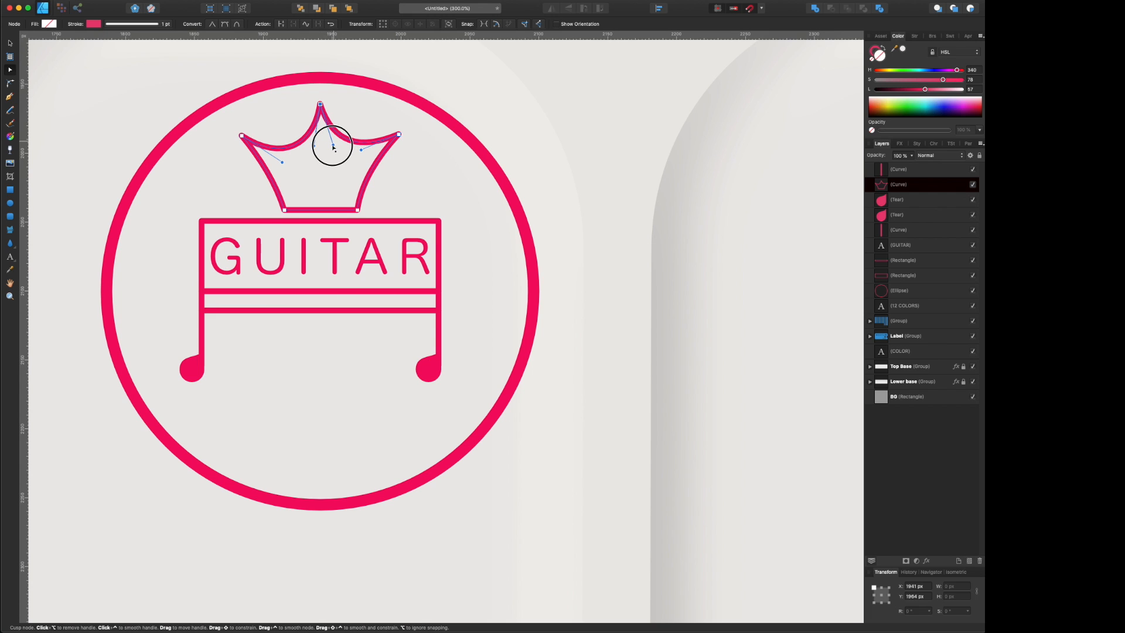
Step: Draw a pink-filled circle about 10 px wide and place copies on all three crown points
{"action": "left_click", "coordinate": [10, 203]}
{"action": "mouse_move", "coordinate": [166, 197]}
{"action": "left_mouse_down"}
{"action": "mouse_move", "coordinate": [180, 211]}
{"action": "mouse_move", "coordinate": [261, 115]}
{"action": "mouse_move", "coordinate": [241, 136]}
{"action": "mouse_move", "coordinate": [320, 96]}
{"action": "mouse_move", "coordinate": [401, 132]}
{"action": "left_mouse_up"}
{"action": "key", "text": "shift+x"}
{"action": "key", "text": "v"}
{"action": "key", "text": "super+j"}
{"action": "key", "text": "super+j"}
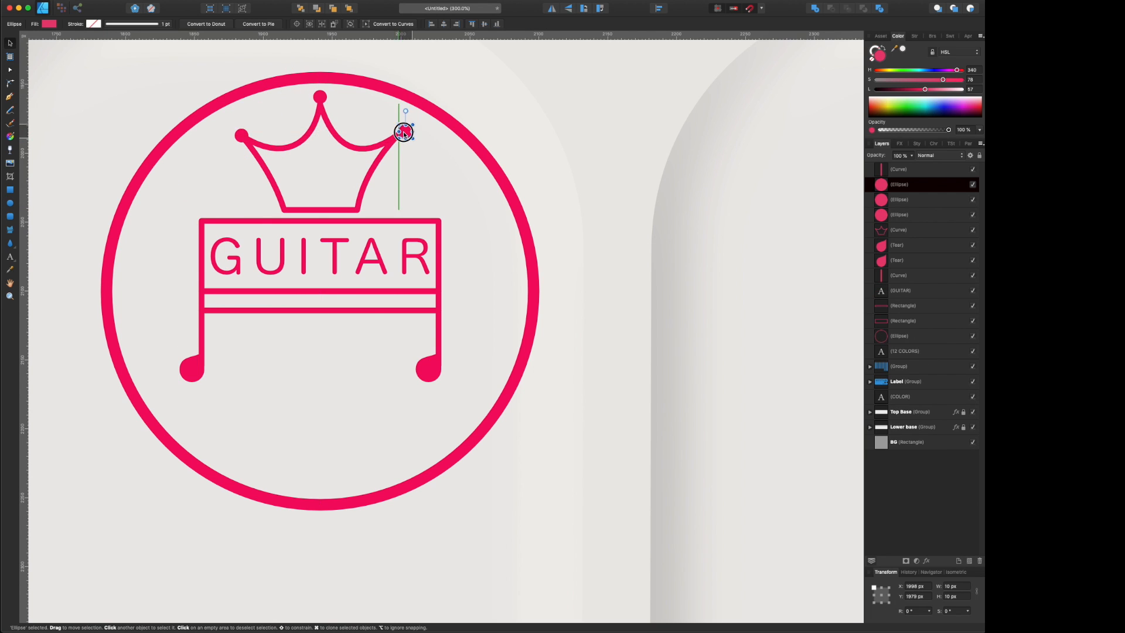
{"action": "left_click", "coordinate": [336, 143]}
Step: Draw a horizontal line about 56 px long across the crown just above its base and give it the logo's pink stroke
{"action": "key", "text": "p"}
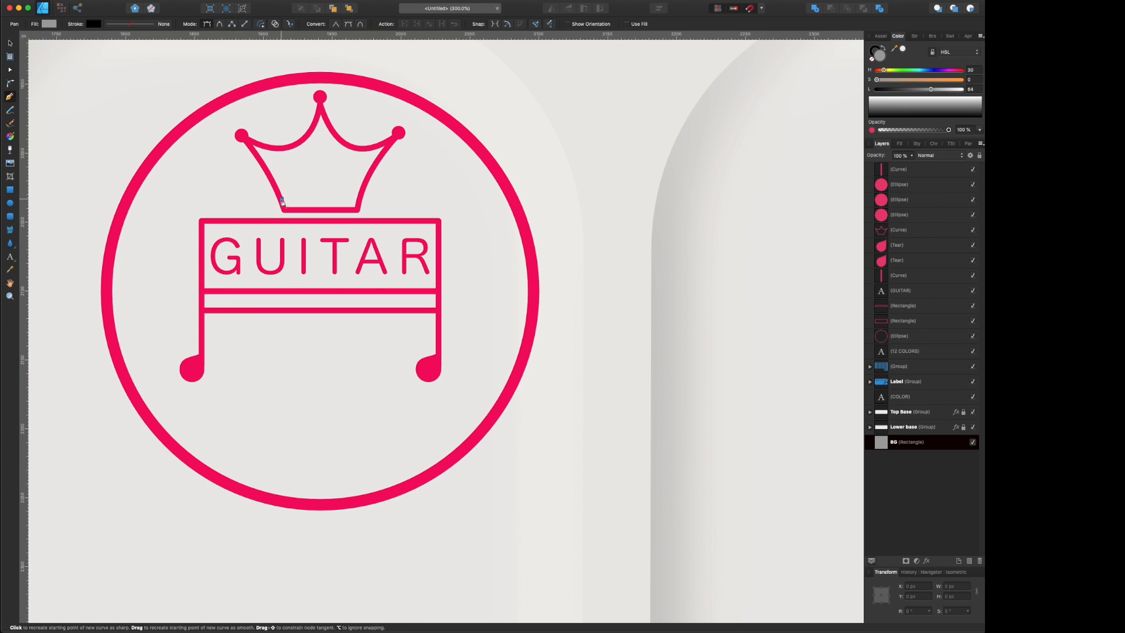
{"action": "left_click", "coordinate": [282, 199]}
{"action": "left_click", "coordinate": [359, 199]}
{"action": "key", "text": "v"}
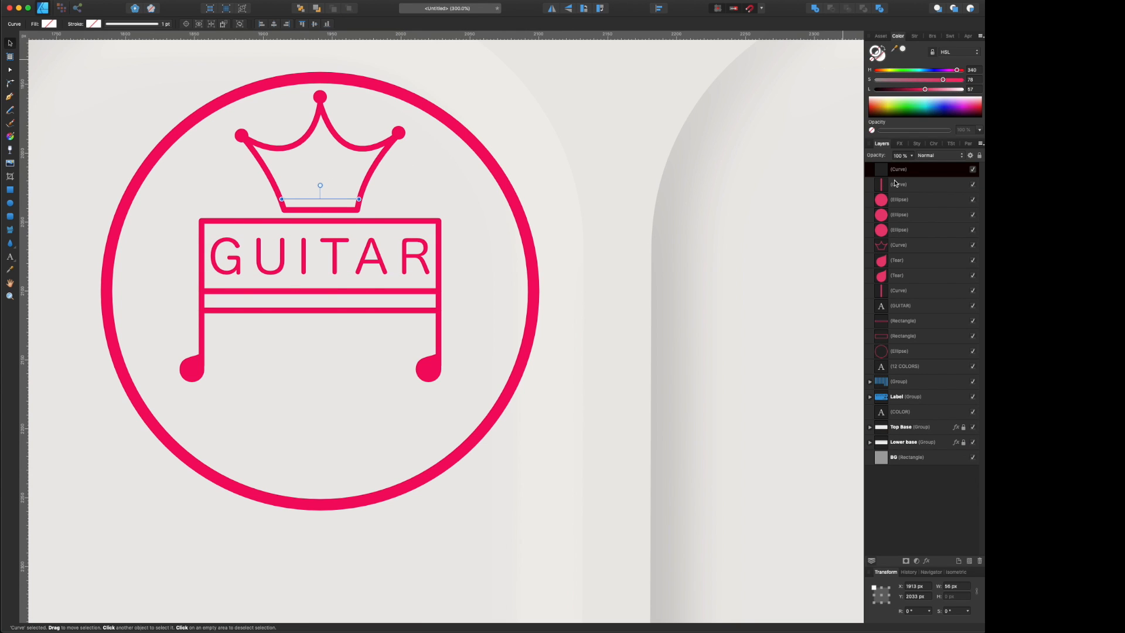
{"action": "left_click", "coordinate": [950, 36]}
{"action": "left_click", "coordinate": [890, 74]}
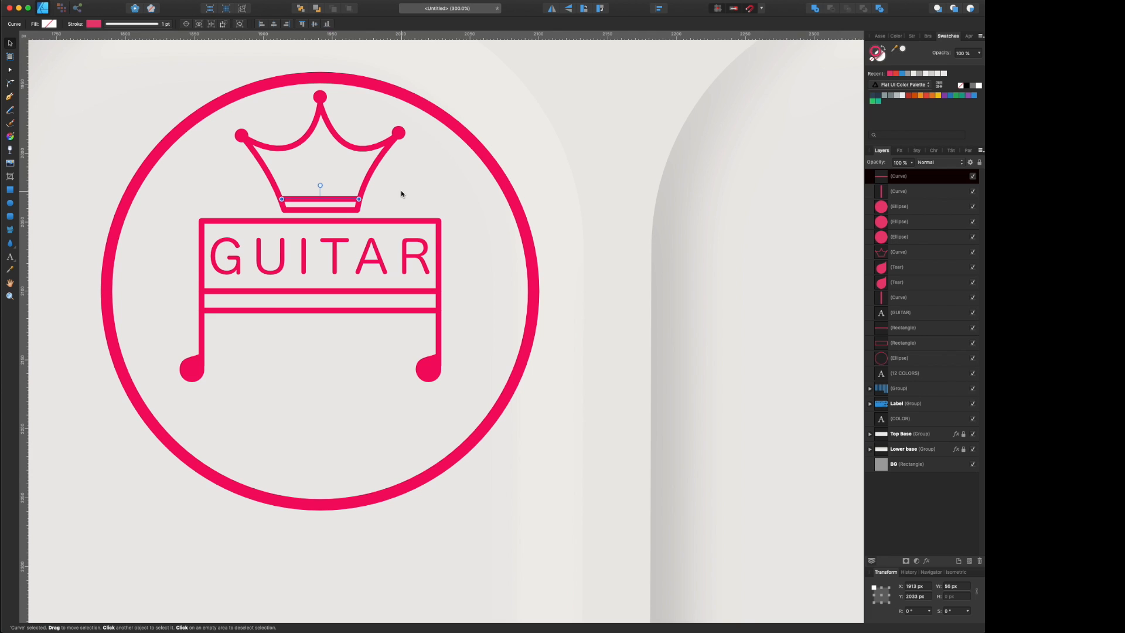
Step: Move both note heads lower in the circle and lengthen the two vertical lines down to meet them
{"action": "left_click_drag", "start_coordinate": [188, 375], "coordinate": [189, 416]}
{"action": "left_click_drag", "start_coordinate": [427, 372], "coordinate": [428, 413]}
{"action": "left_click", "coordinate": [202, 351]}
{"action": "left_click_drag", "start_coordinate": [201, 365], "coordinate": [201, 397]}
{"action": "left_click", "coordinate": [438, 354]}
{"action": "left_click_drag", "start_coordinate": [438, 366], "coordinate": [438, 397]}
Step: Group all the logo's parts, from the outer circle to the crown line, and name the group Stamp
{"action": "left_click", "coordinate": [898, 358]}
{"action": "left_click", "coordinate": [905, 176], "text": "shift"}
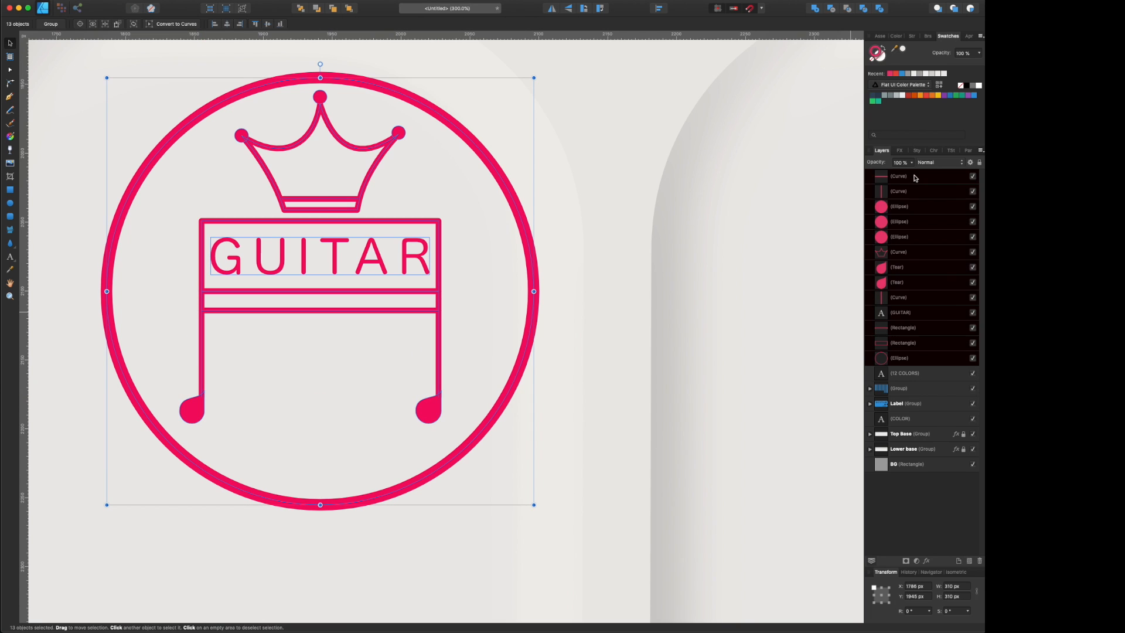
{"action": "key", "text": "super+g"}
Step: Merge all the shapes in the blue stripes group into a single curve with the Add operation
{"action": "left_click", "coordinate": [907, 212]}
{"action": "left_click", "coordinate": [869, 206]}
{"action": "left_click", "coordinate": [908, 222]}
{"action": "left_click", "coordinate": [911, 359], "text": "shift"}
{"action": "left_click", "coordinate": [814, 8]}
Step: Combine the merged stripes with the blue shape in the Label group and delete the emptied group
{"action": "left_click", "coordinate": [870, 237]}
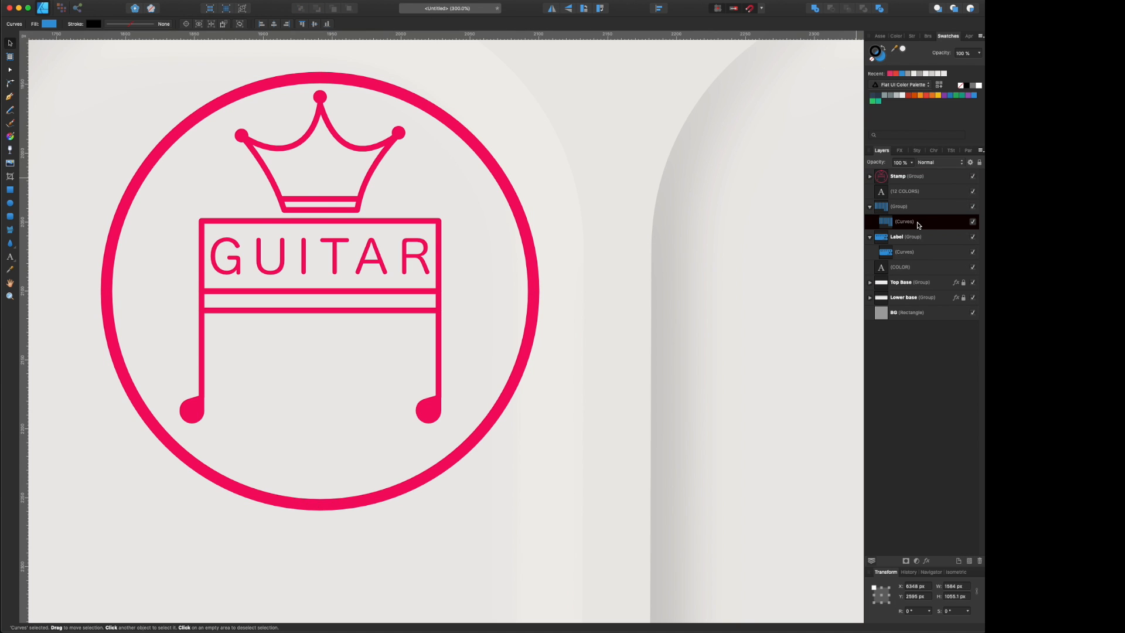
{"action": "left_click_drag", "start_coordinate": [905, 251], "coordinate": [902, 255]}
{"action": "left_click", "coordinate": [869, 222]}
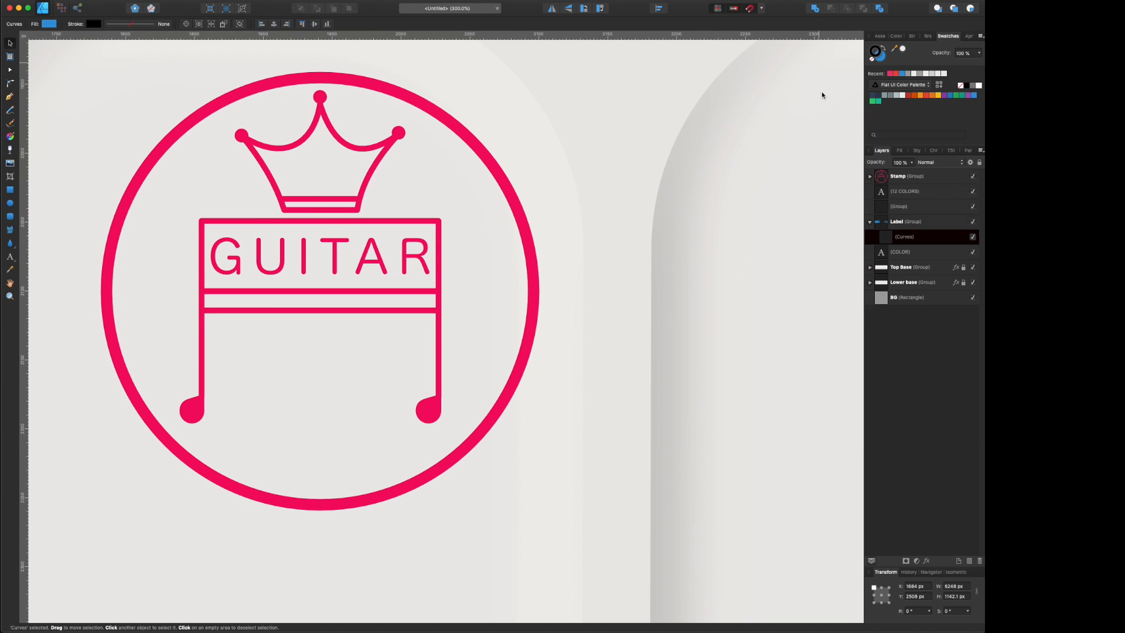
{"action": "left_click", "coordinate": [911, 209]}
{"action": "right_click", "coordinate": [923, 210]}
{"action": "left_click", "coordinate": [941, 273]}
Step: Copy the Top Base's small lower-left well to the right end of its row and narrow the wide well to make room
{"action": "left_click", "coordinate": [915, 196]}
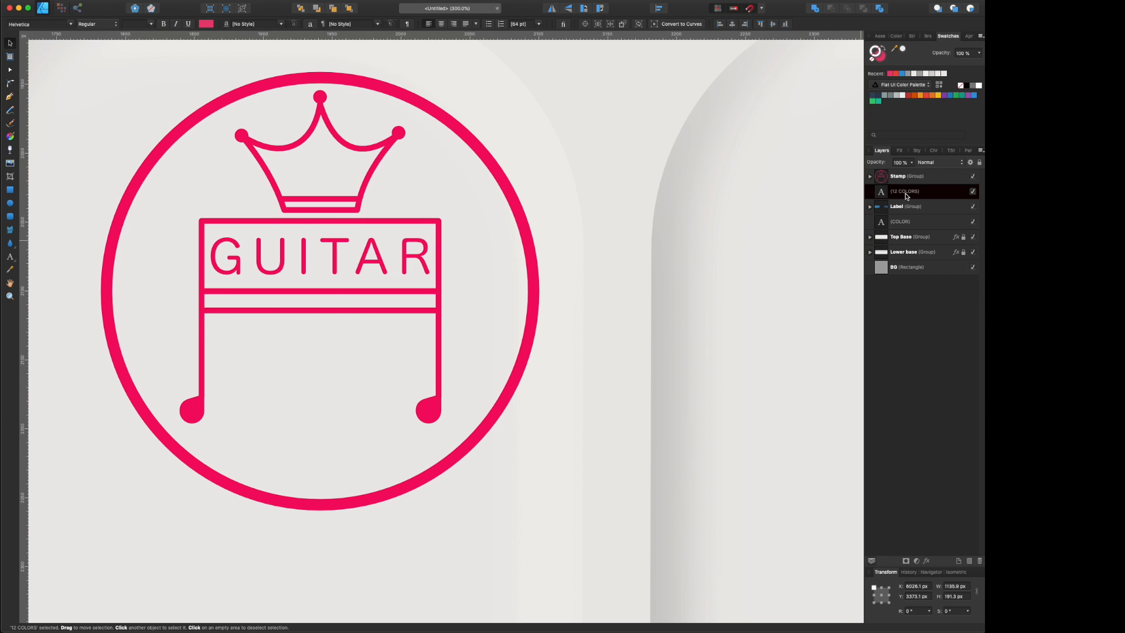
{"action": "key", "text": "super+0"}
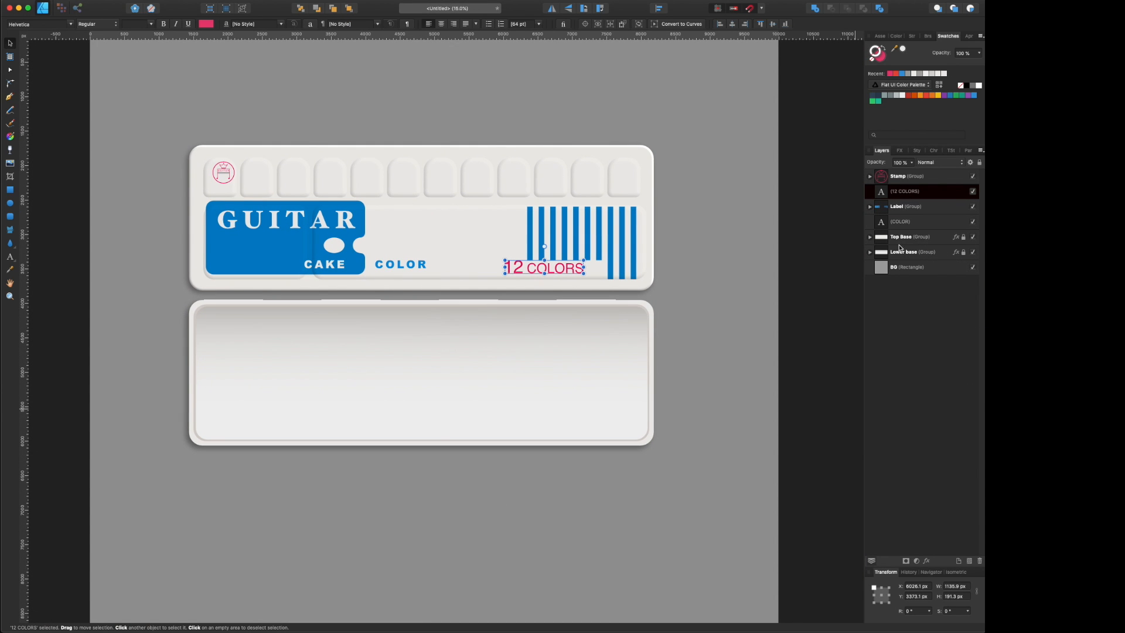
{"action": "left_click", "coordinate": [869, 237]}
{"action": "left_click", "coordinate": [922, 464]}
{"action": "left_click_drag", "start_coordinate": [262, 248], "coordinate": [596, 251]}
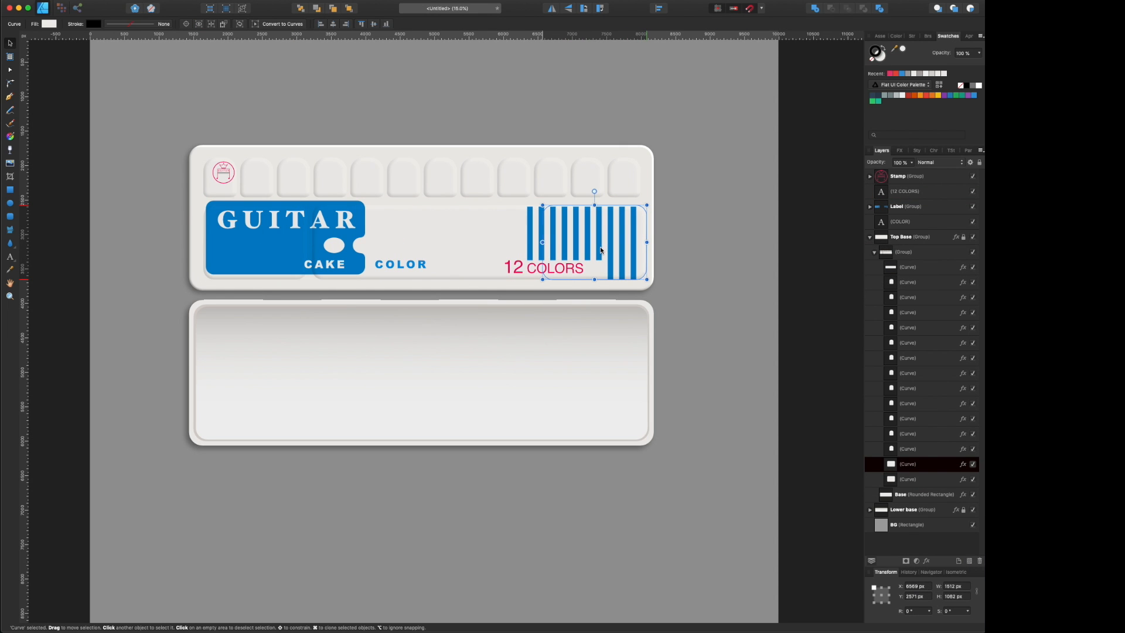
{"action": "left_click", "coordinate": [907, 266]}
{"action": "left_click_drag", "start_coordinate": [645, 242], "coordinate": [536, 242]}
{"action": "left_click", "coordinate": [558, 247]}
{"action": "left_click", "coordinate": [805, 225]}
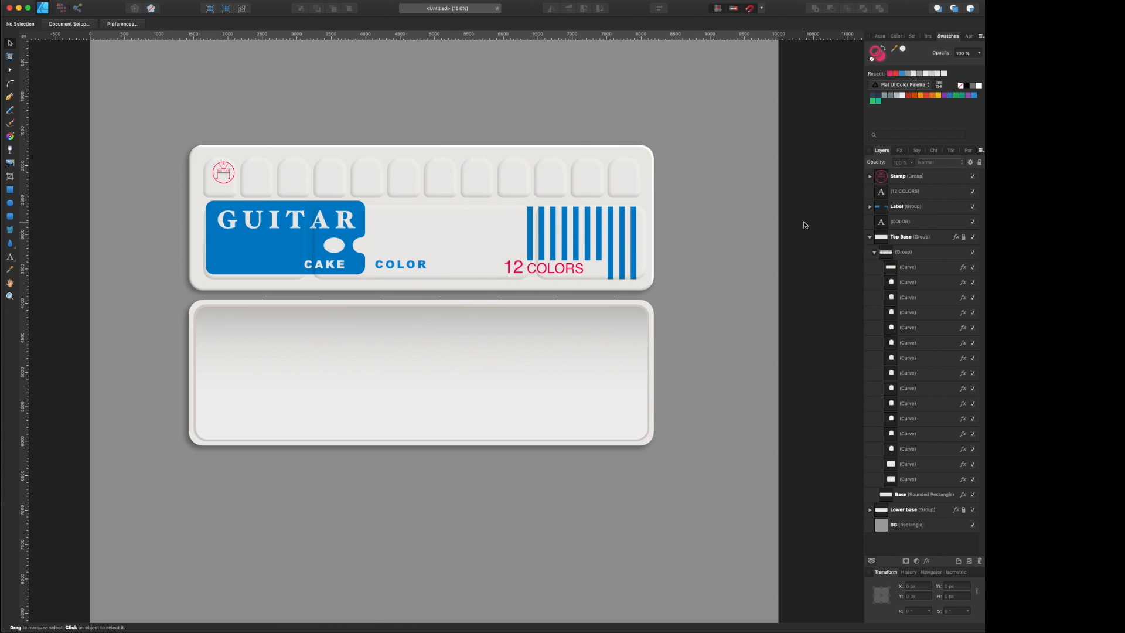
Step: Draw an open highlight path along the upper edge of the lower-left well, above the GUITAR lettering
{"action": "left_click", "coordinate": [870, 237]}
{"action": "left_click", "coordinate": [911, 177]}
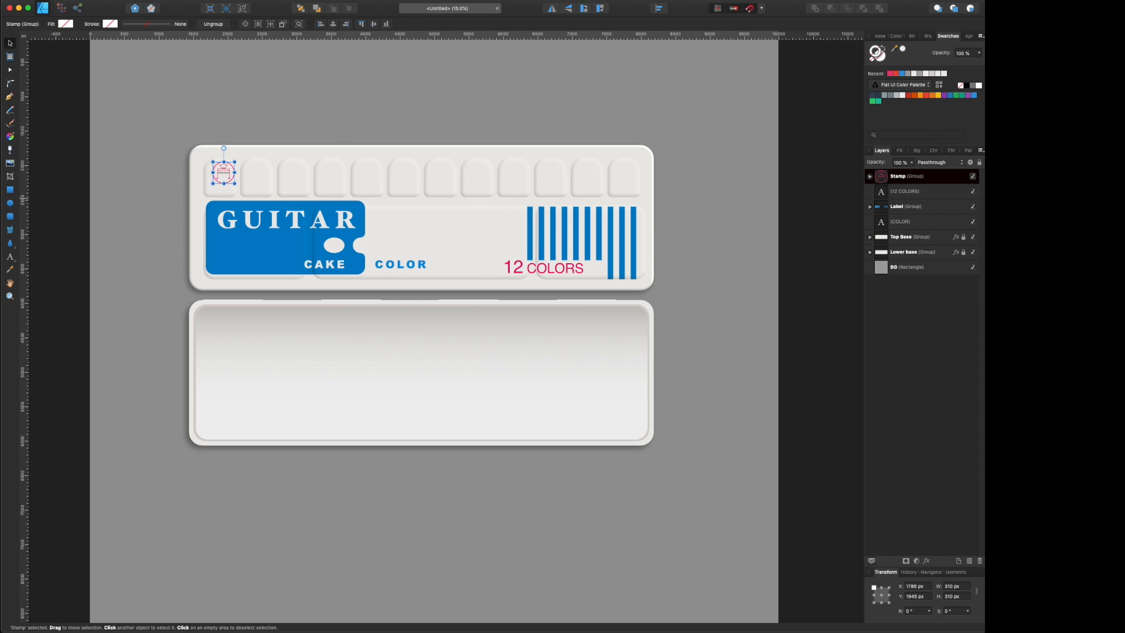
{"action": "key", "text": "super+equal"}
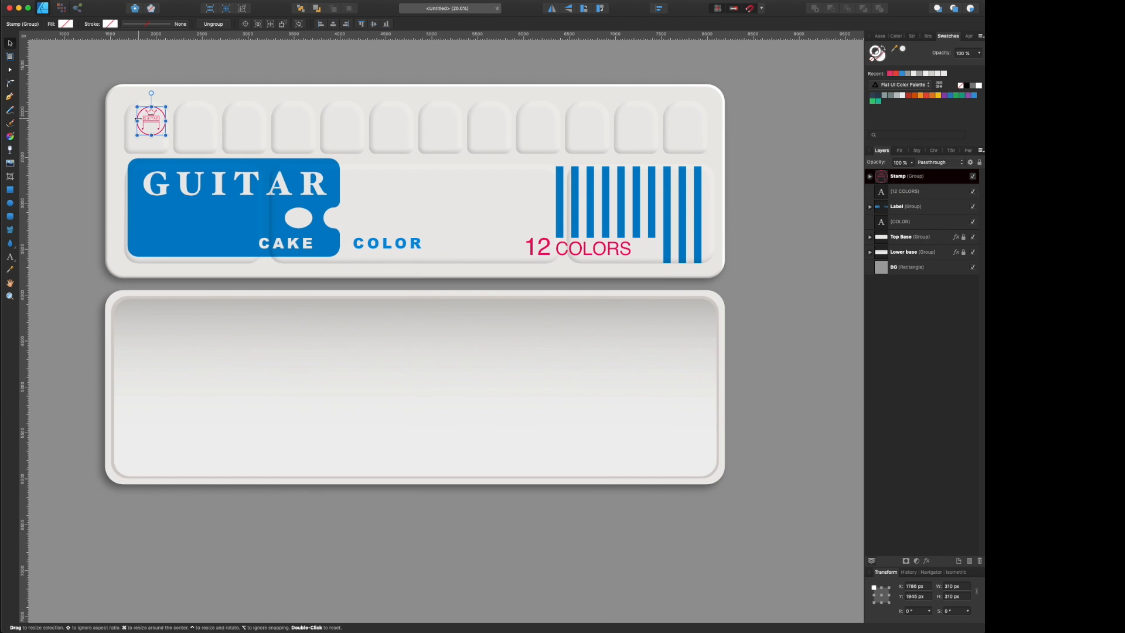
{"action": "key", "text": "p"}
{"action": "left_click", "coordinate": [249, 167]}
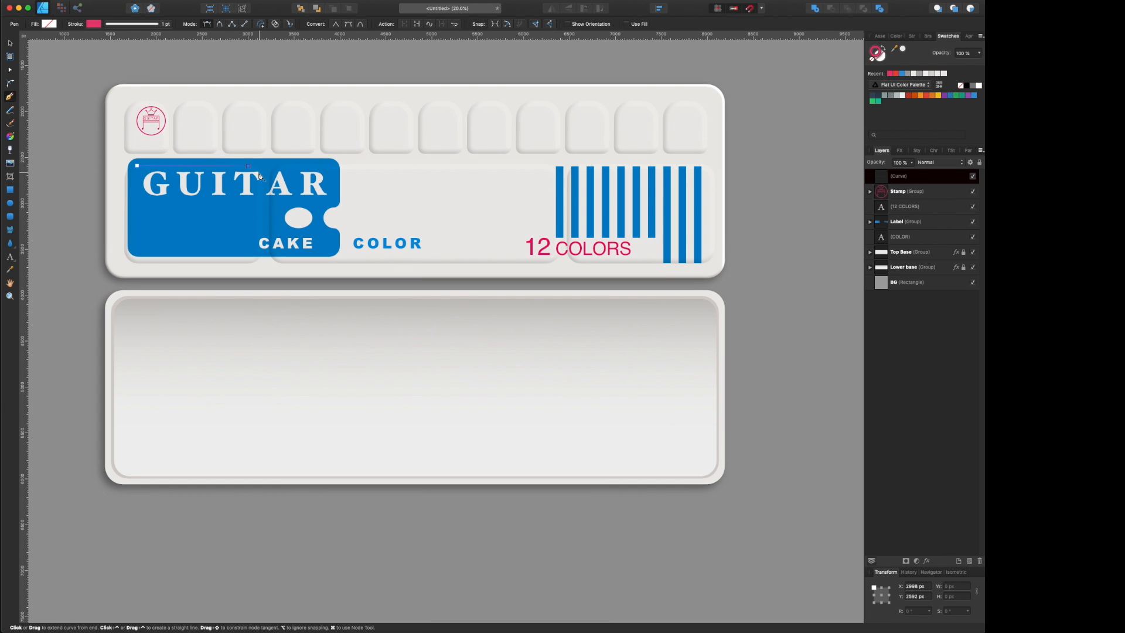
Step: Give the highlight path an off-white 14 pt stroke with a butt cap and make it semi-transparent
{"action": "left_click", "coordinate": [911, 36]}
{"action": "left_click_drag", "start_coordinate": [901, 62], "coordinate": [918, 62]}
{"action": "left_click", "coordinate": [912, 190]}
{"action": "left_click_drag", "start_coordinate": [912, 191], "coordinate": [886, 203]}
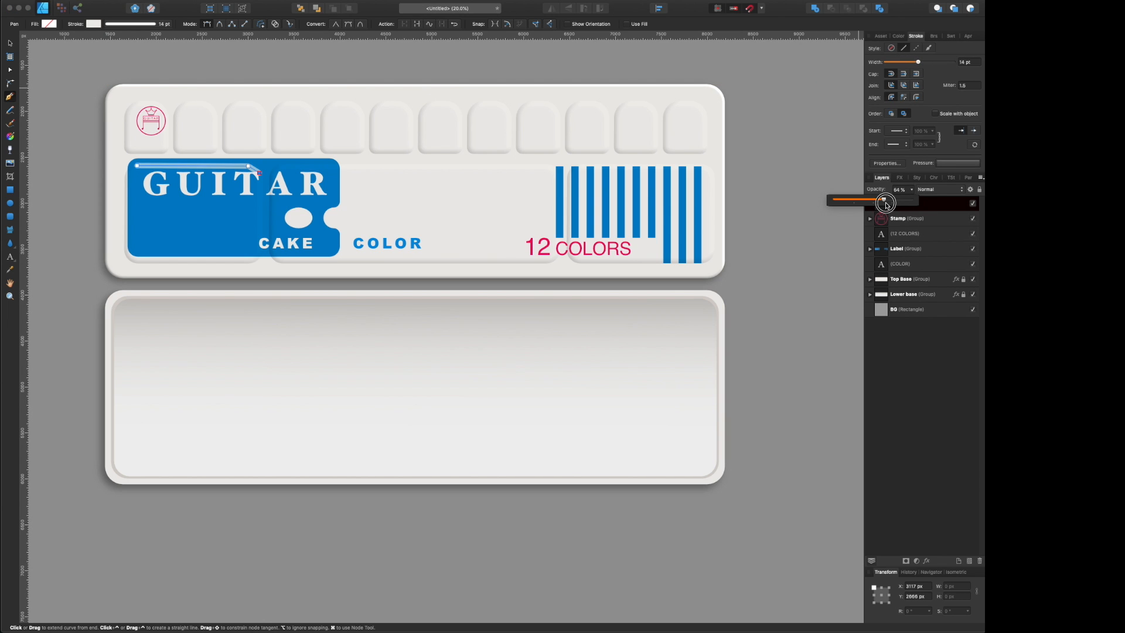
{"action": "left_click", "coordinate": [905, 76]}
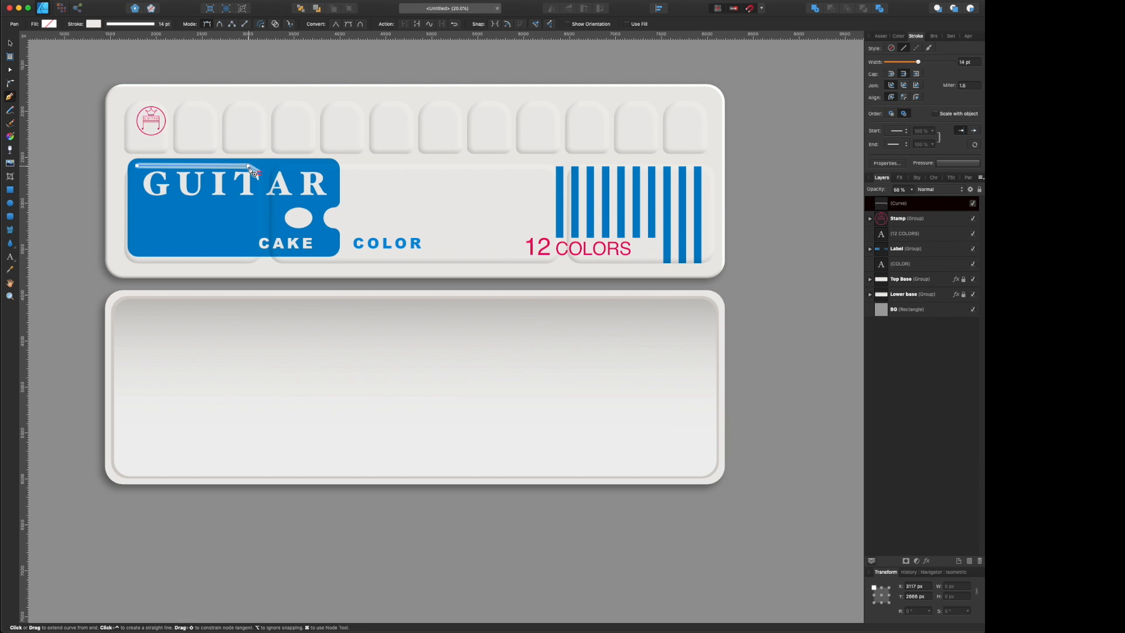
Step: Set the highlight path's stroke width to 10 pt
{"action": "key", "text": "super+plus"}
{"action": "scroll", "coordinate": [255, 171], "scroll_direction": "up", "scroll_amount": 7}
{"action": "scroll", "coordinate": [255, 171], "scroll_direction": "left", "scroll_amount": 8}
{"action": "key", "text": "a"}
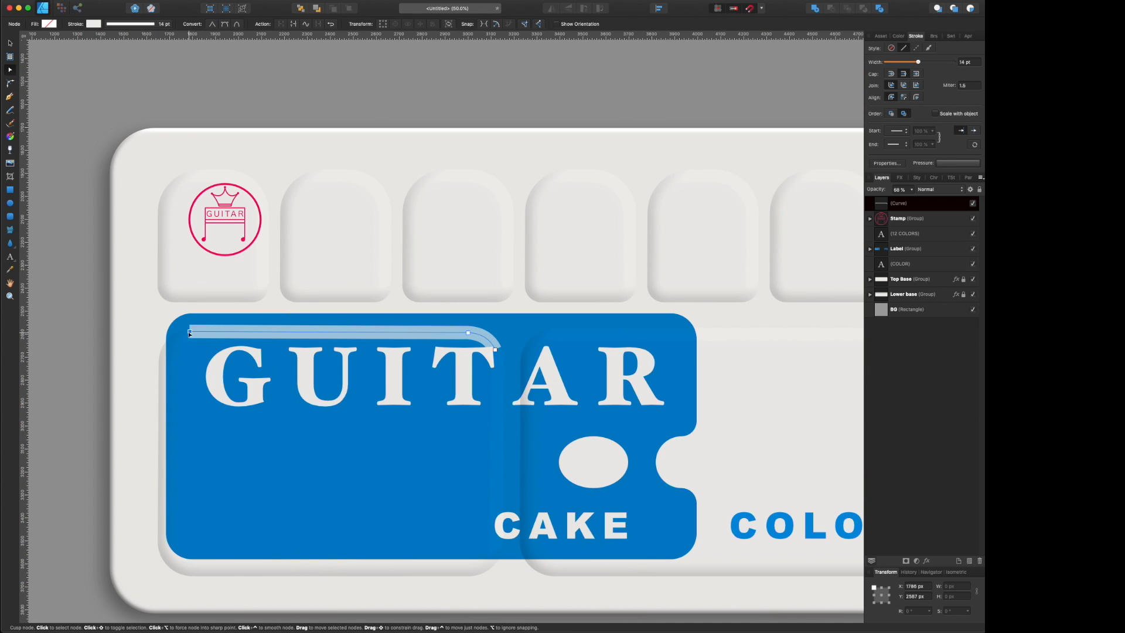
{"action": "scroll", "coordinate": [189, 334], "scroll_direction": "down", "scroll_amount": 5}
{"action": "scroll", "coordinate": [190, 334], "scroll_direction": "right", "scroll_amount": 4}
{"action": "scroll", "coordinate": [789, 161], "scroll_direction": "left", "scroll_amount": 1}
{"action": "left_click", "coordinate": [967, 63]}
{"action": "type", "text": "10"}
{"action": "key", "text": "Return"}
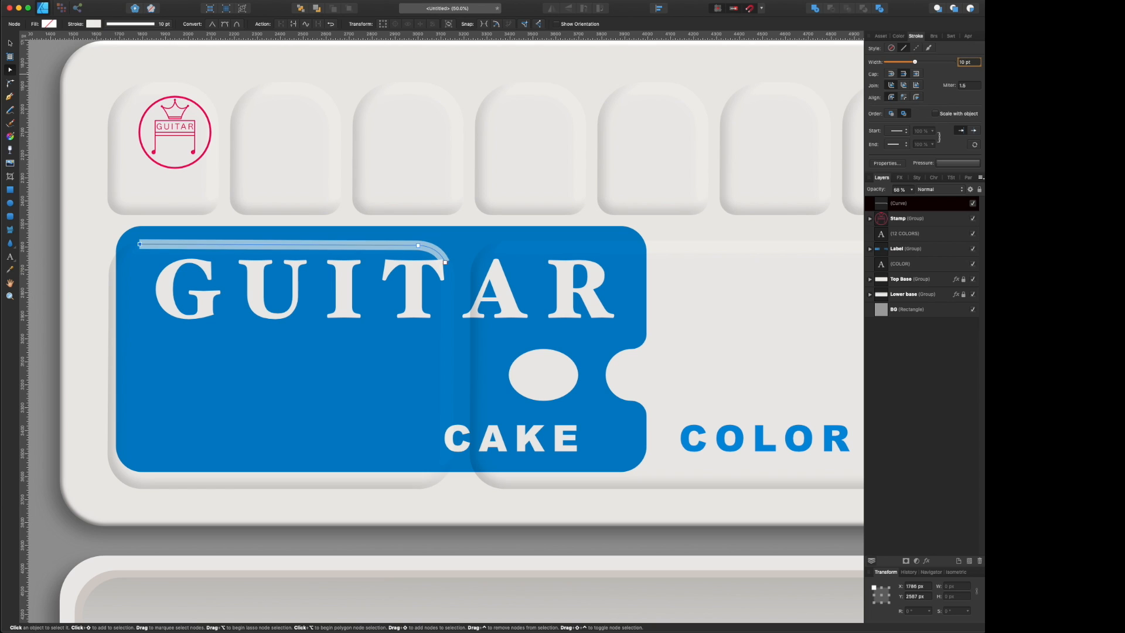
Step: Shape the highlight's pressure profile so the stroke starts thin, swells toward the corner and tapers at its end
{"action": "left_click", "coordinate": [950, 164]}
{"action": "left_click_drag", "start_coordinate": [937, 171], "coordinate": [934, 217]}
{"action": "left_click", "coordinate": [954, 216]}
{"action": "left_click_drag", "start_coordinate": [1022, 216], "coordinate": [1022, 172]}
{"action": "mouse_move", "coordinate": [954, 216]}
{"action": "left_mouse_down"}
{"action": "mouse_move", "coordinate": [954, 195]}
{"action": "mouse_move", "coordinate": [962, 218]}
{"action": "left_mouse_up"}
{"action": "scroll", "coordinate": [970, 181], "scroll_direction": "right", "scroll_amount": 4}
{"action": "left_click", "coordinate": [883, 180]}
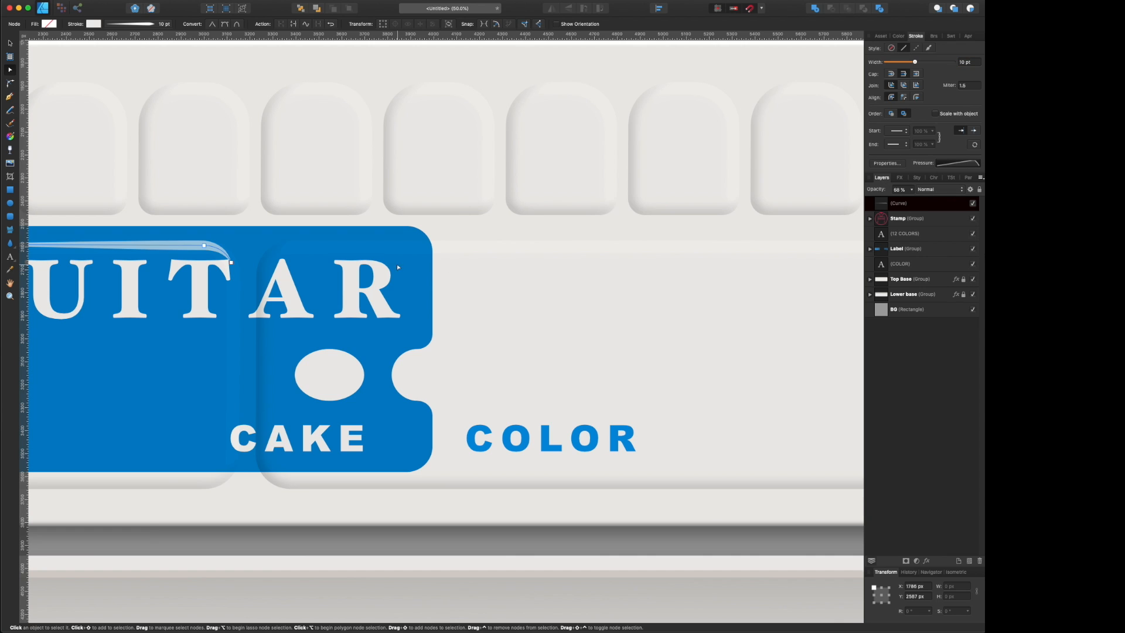
Step: Duplicate the tapered highlight onto the upper-right ends of the middle and right lower wells
{"action": "key", "text": "super+minus"}
{"action": "key", "text": "v"}
{"action": "key", "text": "super+j"}
{"action": "scroll", "coordinate": [328, 287], "scroll_direction": "right", "scroll_amount": 3}
{"action": "left_click_drag", "start_coordinate": [311, 286], "coordinate": [546, 290]}
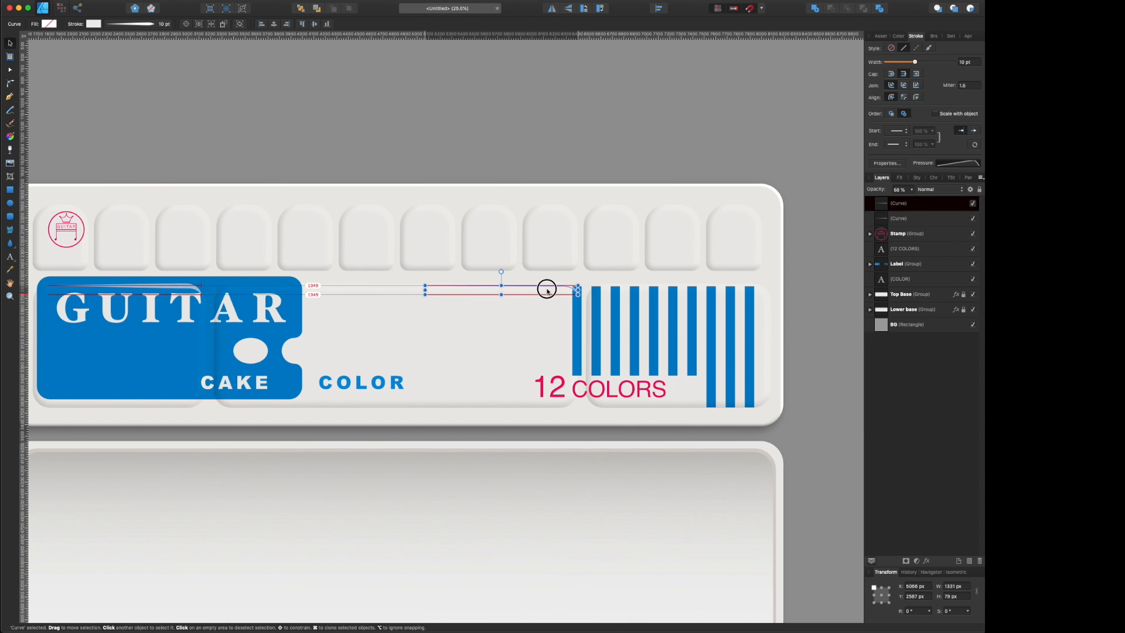
{"action": "key", "text": "super+j"}
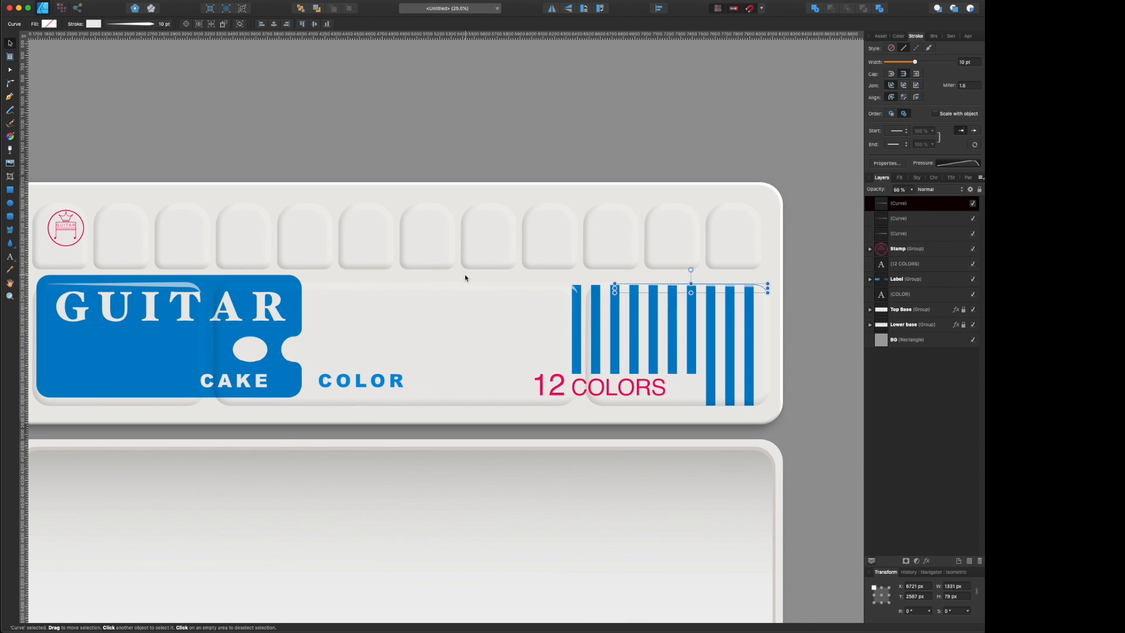
Step: Copy the highlight up to the last well of the upper row and set its stroke to pure white
{"action": "scroll", "coordinate": [441, 270], "scroll_direction": "up", "scroll_amount": 2}
{"action": "left_click_drag", "start_coordinate": [745, 338], "coordinate": [748, 260]}
{"action": "key", "text": "super+plus"}
{"action": "scroll", "coordinate": [747, 263], "scroll_direction": "right", "scroll_amount": 10}
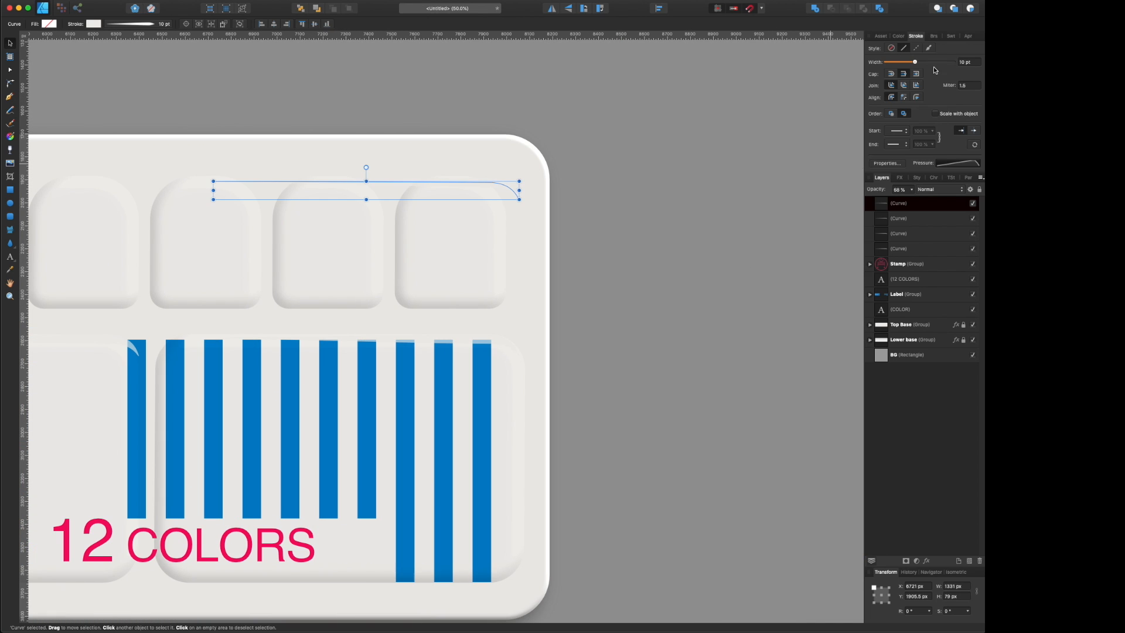
{"action": "left_click", "coordinate": [898, 36]}
{"action": "left_click_drag", "start_coordinate": [883, 79], "coordinate": [844, 79]}
{"action": "left_click_drag", "start_coordinate": [954, 89], "coordinate": [974, 87]}
Step: Reshape the copied highlight into a short arc that follows the rounded top of the last upper well
{"action": "key", "text": "a"}
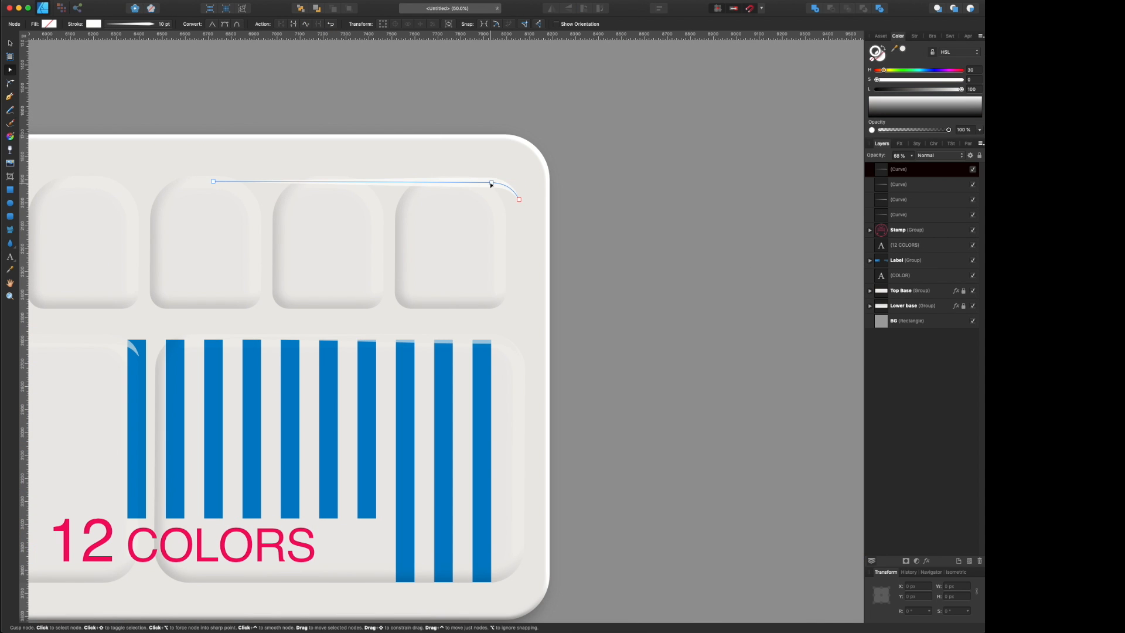
{"action": "left_click_drag", "start_coordinate": [213, 181], "coordinate": [405, 197]}
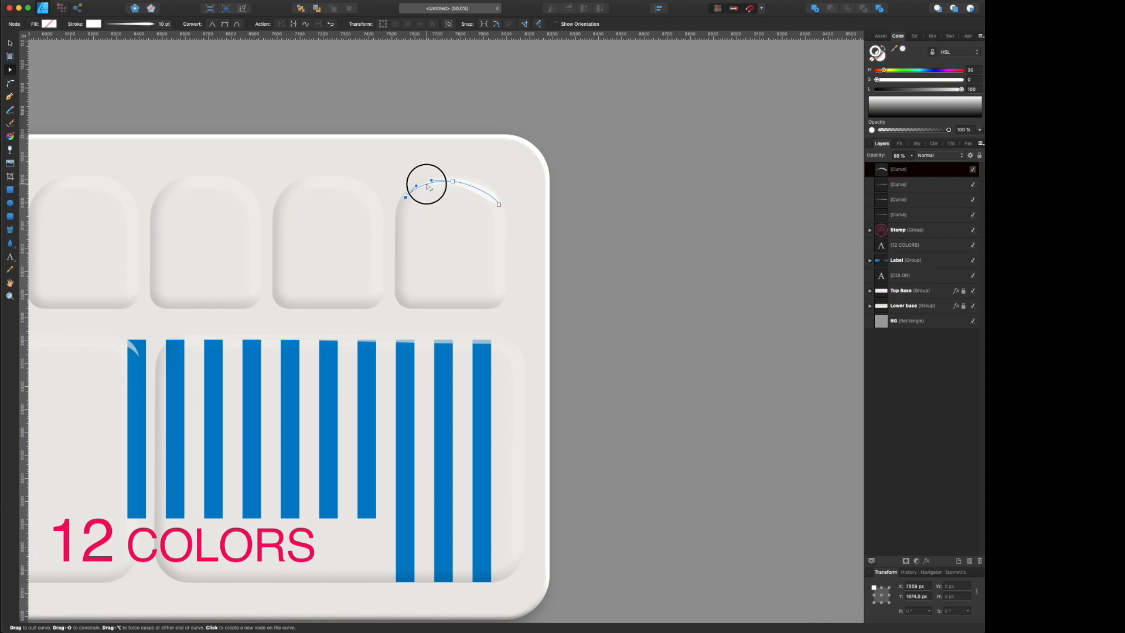
{"action": "left_click_drag", "start_coordinate": [473, 182], "coordinate": [475, 181]}
{"action": "left_click_drag", "start_coordinate": [431, 180], "coordinate": [429, 181]}
{"action": "left_click_drag", "start_coordinate": [494, 194], "coordinate": [495, 195]}
{"action": "left_click_drag", "start_coordinate": [498, 205], "coordinate": [491, 198]}
{"action": "left_click_drag", "start_coordinate": [405, 197], "coordinate": [343, 186]}
Step: Copy the arc highlight to the neighbouring well and repeat the duplication across the rest of the upper row
{"action": "key", "text": "v"}
{"action": "scroll", "coordinate": [350, 188], "scroll_direction": "left", "scroll_amount": 5}
{"action": "left_click_drag", "start_coordinate": [485, 187], "coordinate": [363, 188]}
{"action": "key", "text": "super+j"}
{"action": "key", "text": "super+j"}
{"action": "key", "text": "super+j"}
{"action": "key", "text": "super+j"}
{"action": "key", "text": "super+j"}
{"action": "key", "text": "super+j"}
{"action": "key", "text": "super+j"}
{"action": "key", "text": "super+j"}
{"action": "key", "text": "super+j"}
{"action": "scroll", "coordinate": [363, 187], "scroll_direction": "left", "scroll_amount": 15}
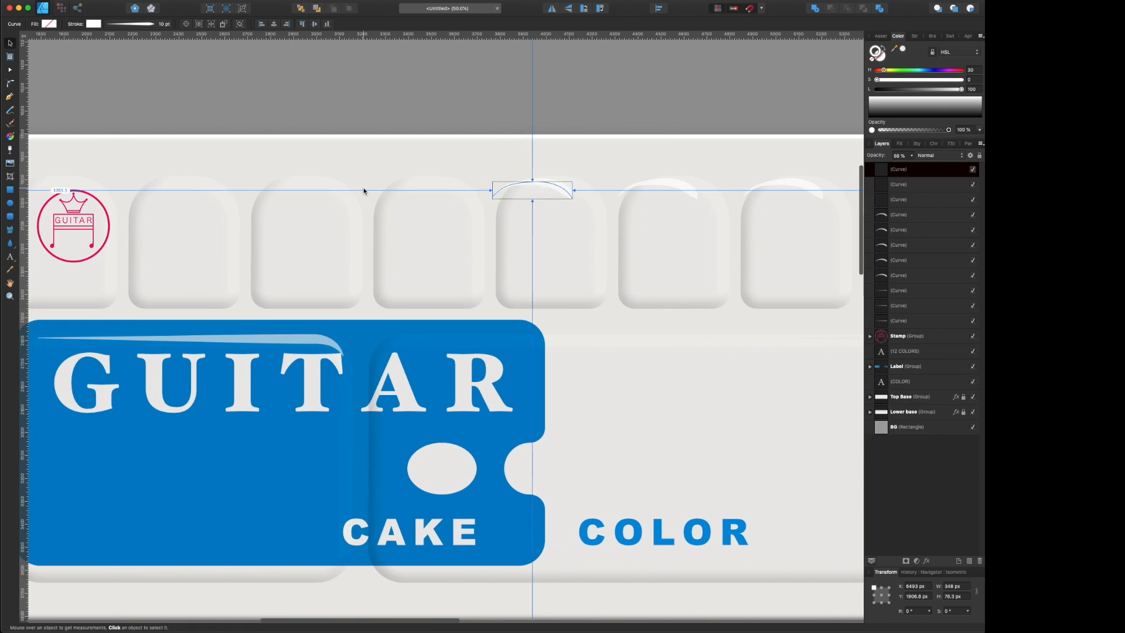
Step: Shift the arc highlights sideways one by one so each fits the rounded top of its upper well
{"action": "left_click_drag", "start_coordinate": [191, 189], "coordinate": [222, 190]}
{"action": "left_click_drag", "start_coordinate": [320, 191], "coordinate": [326, 193]}
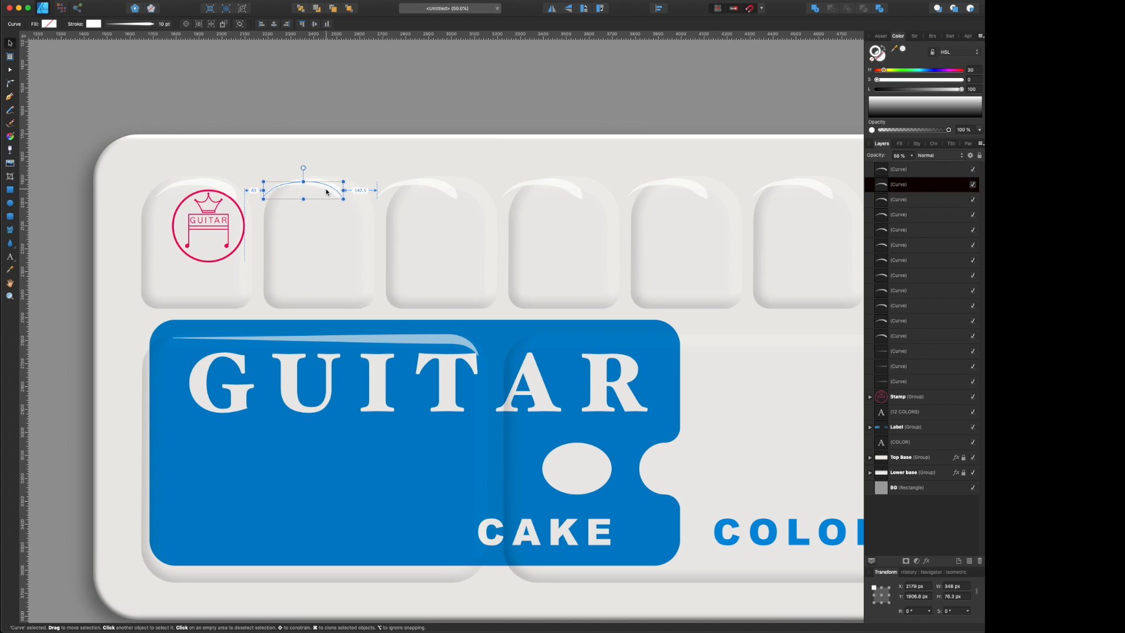
{"action": "left_click_drag", "start_coordinate": [427, 187], "coordinate": [452, 188]}
{"action": "left_click_drag", "start_coordinate": [546, 187], "coordinate": [568, 188]}
{"action": "scroll", "coordinate": [568, 187], "scroll_direction": "right", "scroll_amount": 6}
{"action": "left_click_drag", "start_coordinate": [398, 186], "coordinate": [484, 185]}
{"action": "scroll", "coordinate": [416, 182], "scroll_direction": "right", "scroll_amount": 3}
{"action": "scroll", "coordinate": [484, 185], "scroll_direction": "right", "scroll_amount": 7}
{"action": "left_click_drag", "start_coordinate": [409, 186], "coordinate": [424, 187]}
{"action": "scroll", "coordinate": [424, 187], "scroll_direction": "right", "scroll_amount": 6}
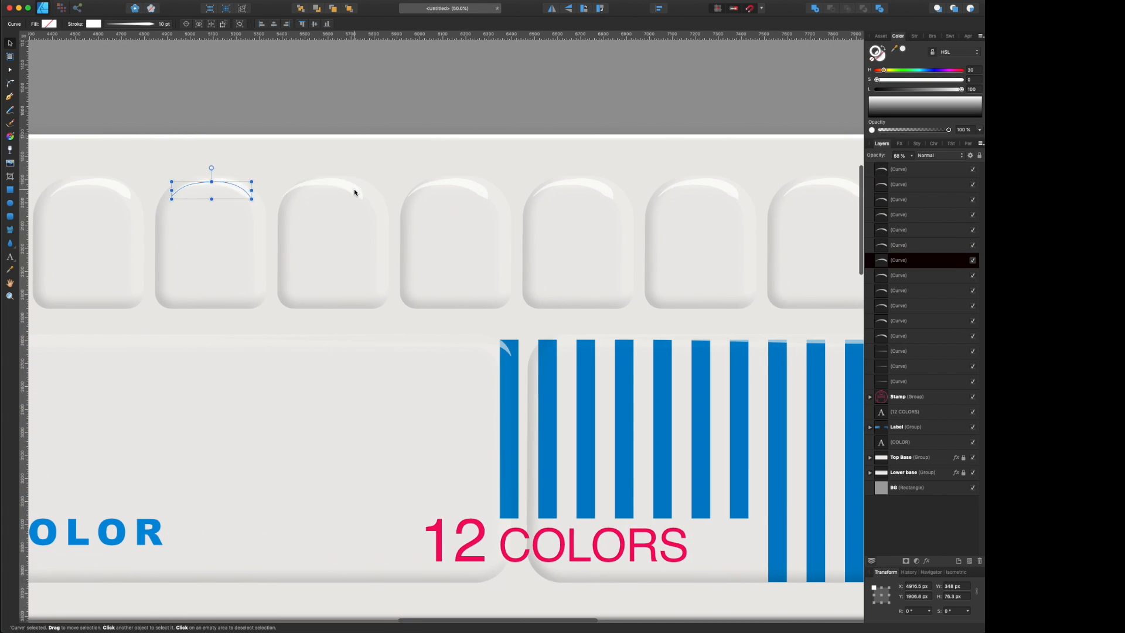
{"action": "left_click_drag", "start_coordinate": [341, 188], "coordinate": [354, 189]}
{"action": "left_click_drag", "start_coordinate": [470, 189], "coordinate": [477, 188]}
{"action": "scroll", "coordinate": [476, 189], "scroll_direction": "right", "scroll_amount": 6}
{"action": "left_click_drag", "start_coordinate": [246, 188], "coordinate": [252, 188]}
{"action": "left_click_drag", "start_coordinate": [377, 188], "coordinate": [380, 188]}
Step: Nudge the long highlights on the lower wells to fit the wells' upper edges
{"action": "scroll", "coordinate": [489, 343], "scroll_direction": "left", "scroll_amount": 7}
{"action": "left_click_drag", "start_coordinate": [490, 343], "coordinate": [494, 342]}
{"action": "scroll", "coordinate": [494, 343], "scroll_direction": "right", "scroll_amount": 5}
{"action": "left_click_drag", "start_coordinate": [633, 344], "coordinate": [636, 344]}
{"action": "scroll", "coordinate": [366, 315], "scroll_direction": "left", "scroll_amount": 12}
{"action": "scroll", "coordinate": [367, 316], "scroll_direction": "left", "scroll_amount": 6}
Step: Set the opacity of the three long lower-well highlights to 100%
{"action": "left_click", "coordinate": [417, 341]}
{"action": "scroll", "coordinate": [393, 420], "scroll_direction": "down", "scroll_amount": 2}
{"action": "scroll", "coordinate": [394, 417], "scroll_direction": "right", "scroll_amount": 5}
{"action": "key", "text": "super+minus"}
{"action": "key", "text": "super+minus"}
{"action": "key", "text": "super+minus"}
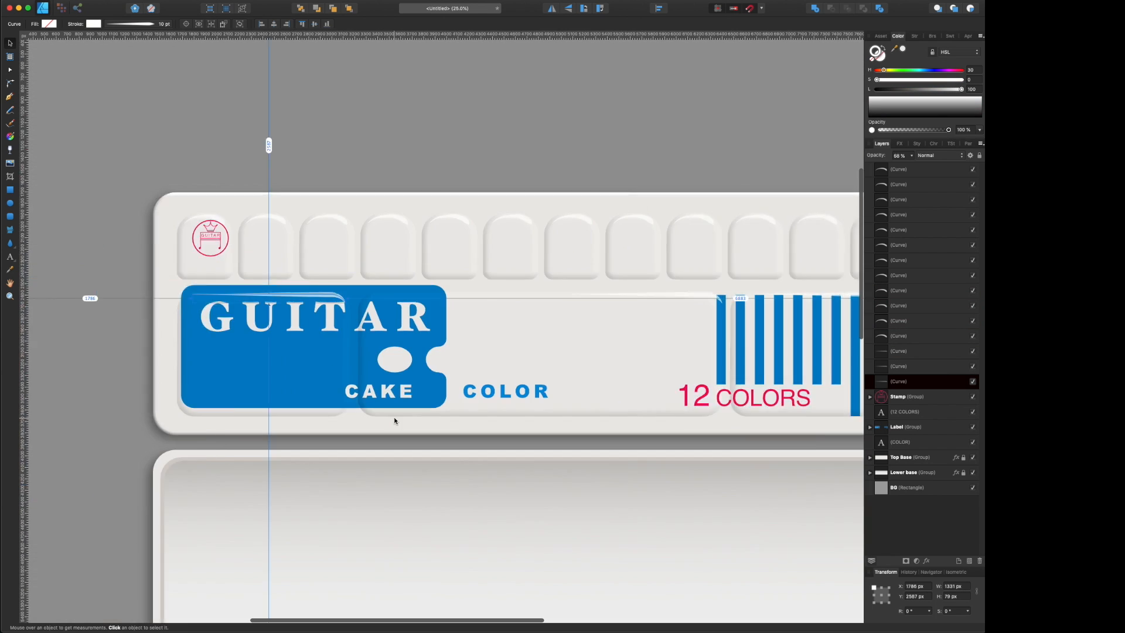
{"action": "left_click", "coordinate": [911, 171], "text": "shift"}
{"action": "left_click", "coordinate": [918, 382]}
{"action": "left_click", "coordinate": [920, 353], "text": "shift"}
{"action": "left_click_drag", "start_coordinate": [911, 155], "coordinate": [974, 167]}
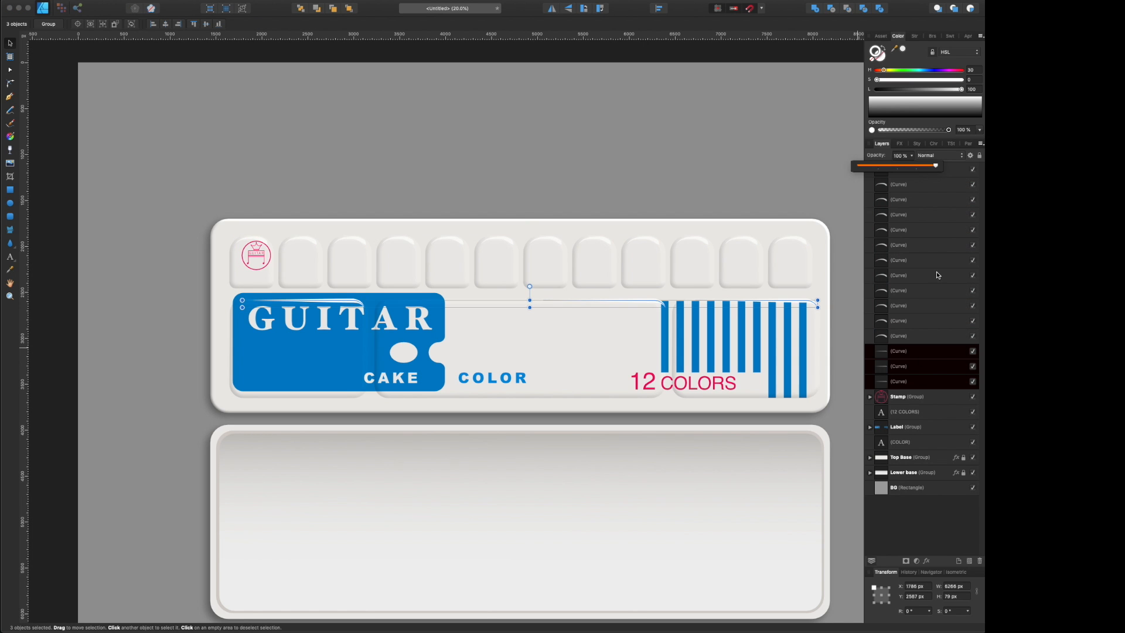
Step: Group all the well highlights and set the group's opacity to 63%
{"action": "left_click", "coordinate": [922, 241]}
{"action": "left_click", "coordinate": [914, 169]}
{"action": "left_click", "coordinate": [908, 381], "text": "shift"}
{"action": "key", "text": "super+g"}
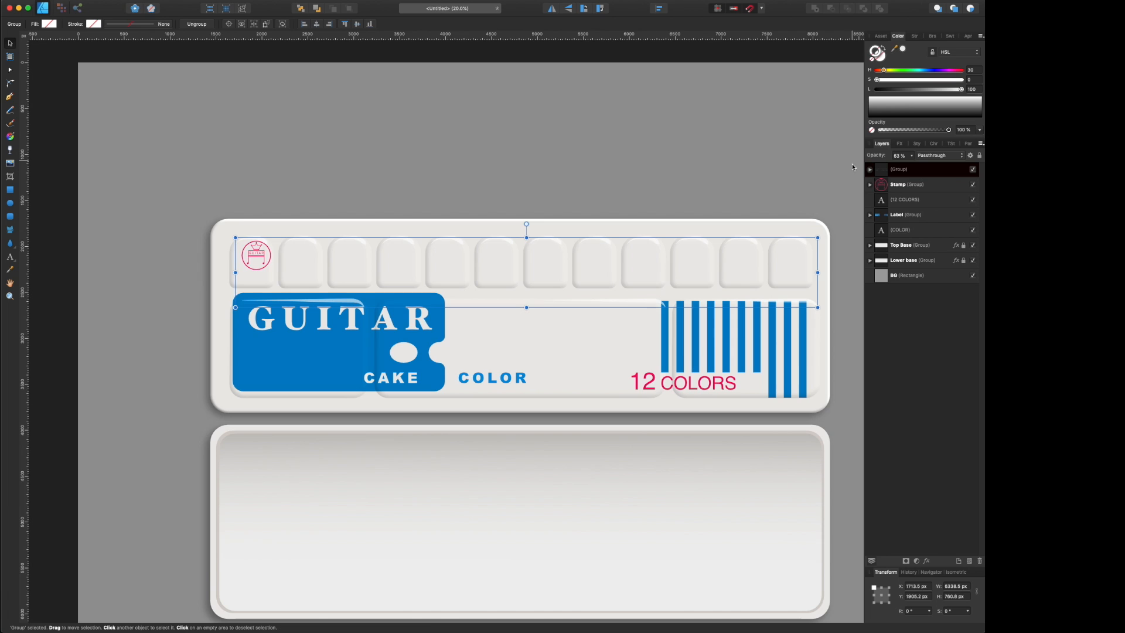
Step: Adjust the middle lower well's highlight and its nodes so the curved end follows the well's upper-right corner
{"action": "double_click", "coordinate": [648, 302]}
{"action": "key", "text": "super+1"}
{"action": "scroll", "coordinate": [498, 276], "scroll_direction": "right", "scroll_amount": 8}
{"action": "scroll", "coordinate": [373, 211], "scroll_direction": "left", "scroll_amount": 8}
{"action": "left_click_drag", "start_coordinate": [373, 211], "coordinate": [302, 212]}
{"action": "scroll", "coordinate": [281, 212], "scroll_direction": "right", "scroll_amount": 15}
{"action": "key", "text": "a"}
{"action": "left_click", "coordinate": [225, 181]}
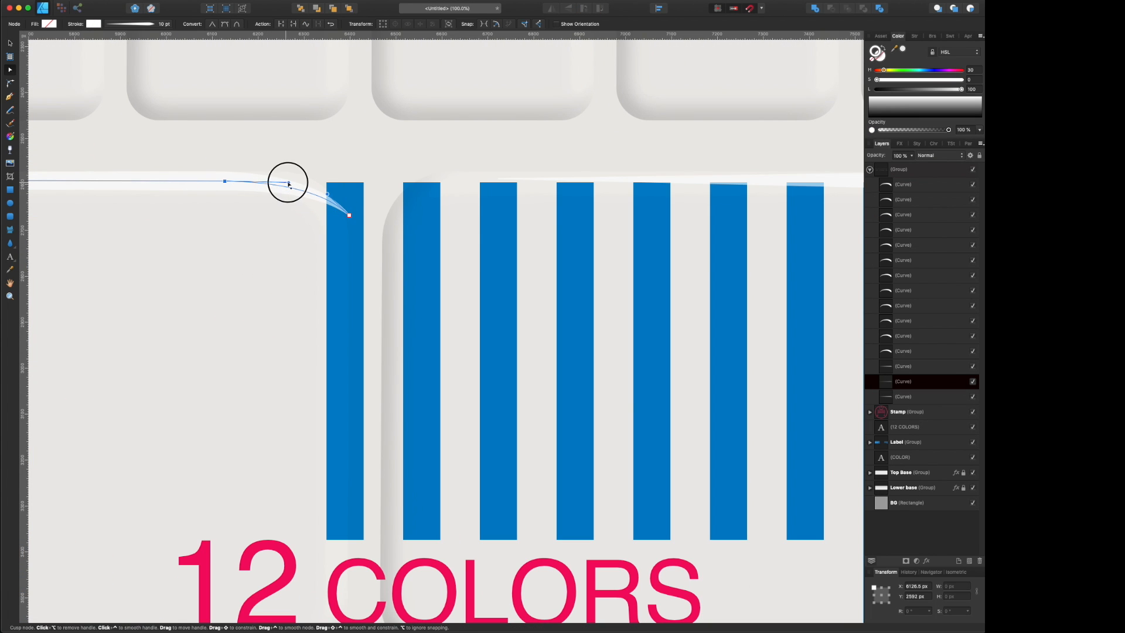
{"action": "key", "text": "super+minus"}
{"action": "key", "text": "super+minus"}
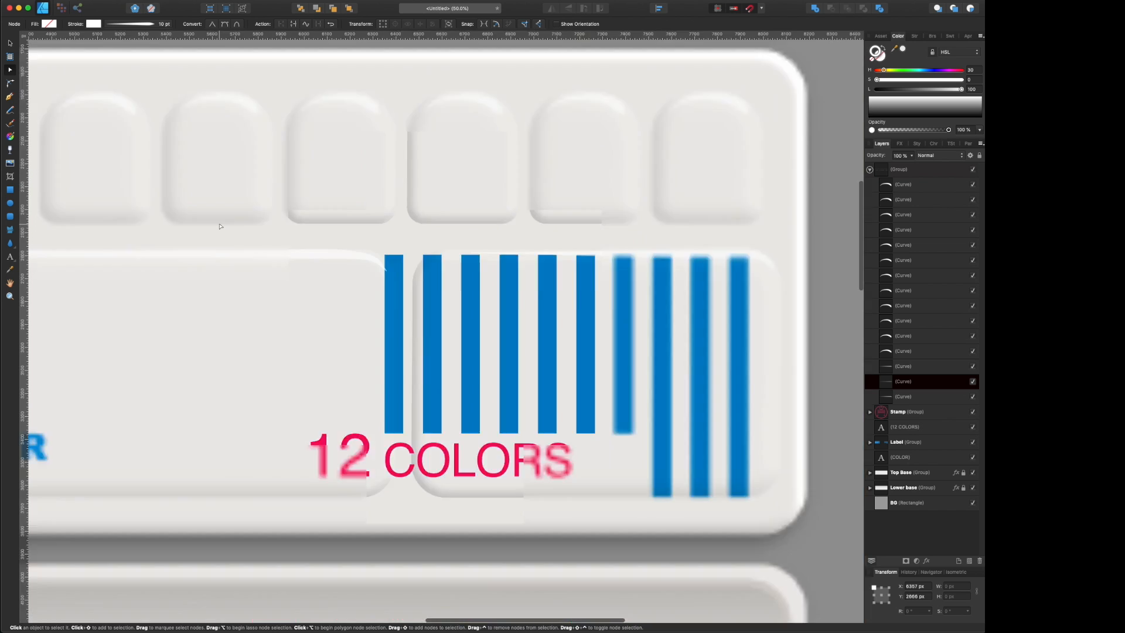
Step: Add a pale cream Color Overlay effect to the Top Base group, using the Multiply blend mode at 52% opacity
{"action": "left_click", "coordinate": [583, 292]}
{"action": "key", "text": "super+minus"}
{"action": "scroll", "coordinate": [584, 291], "scroll_direction": "down", "scroll_amount": 4}
{"action": "scroll", "coordinate": [585, 291], "scroll_direction": "left", "scroll_amount": 3}
{"action": "left_click", "coordinate": [909, 472]}
{"action": "left_click", "coordinate": [899, 143]}
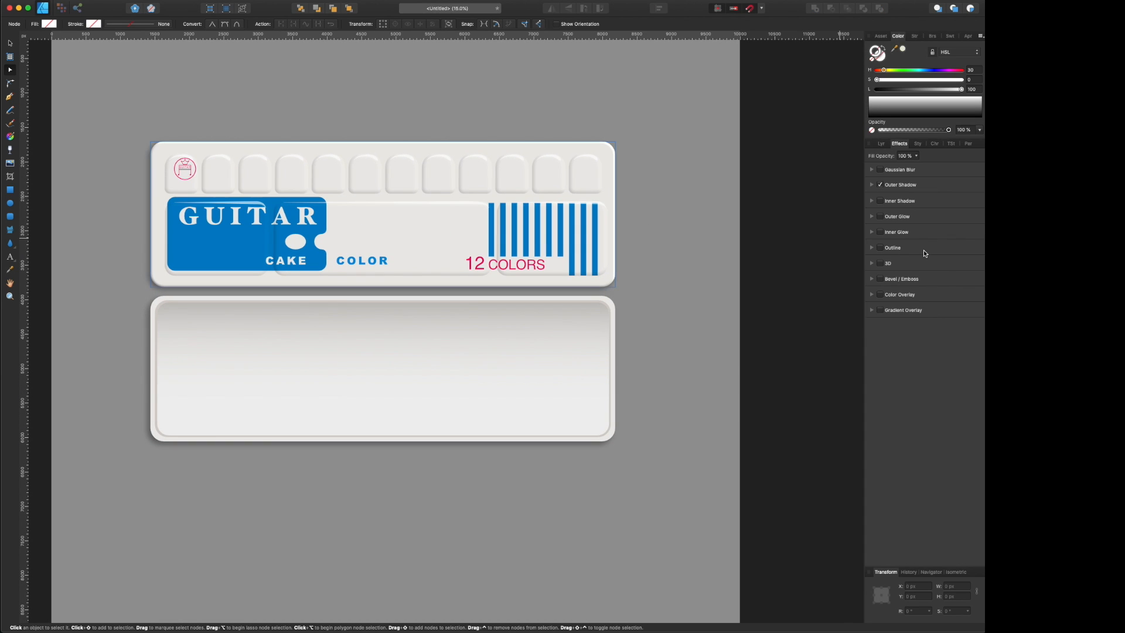
{"action": "left_click", "coordinate": [879, 295]}
{"action": "left_click", "coordinate": [871, 295]}
{"action": "left_click", "coordinate": [976, 294]}
{"action": "left_click", "coordinate": [717, 57]}
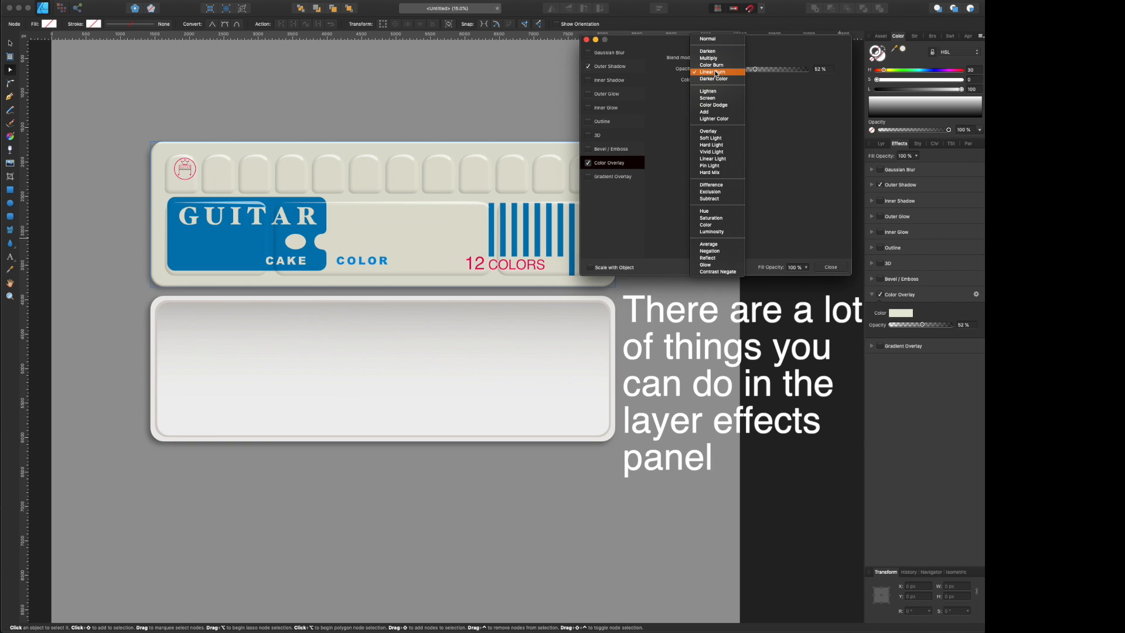
{"action": "left_click", "coordinate": [710, 58]}
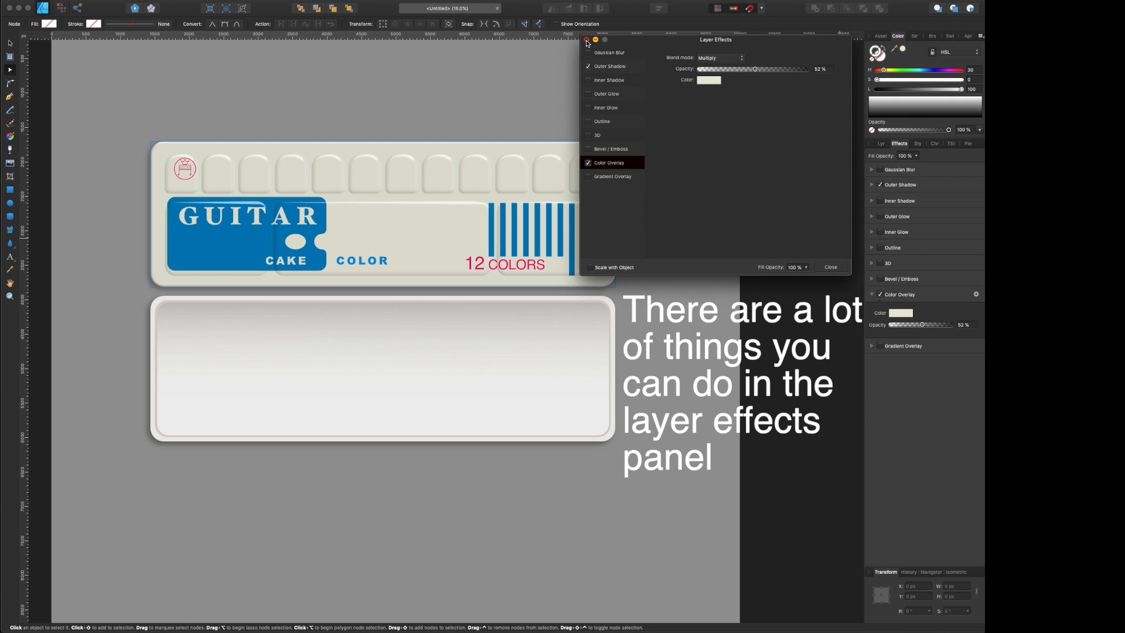
{"action": "left_click", "coordinate": [586, 40]}
Step: Give the Base rectangle in the Lower base group a matching cream Color Overlay, changing its blend mode and lowering its opacity
{"action": "left_click", "coordinate": [881, 144]}
{"action": "left_click", "coordinate": [900, 260]}
{"action": "left_click", "coordinate": [870, 260]}
{"action": "left_click", "coordinate": [912, 306]}
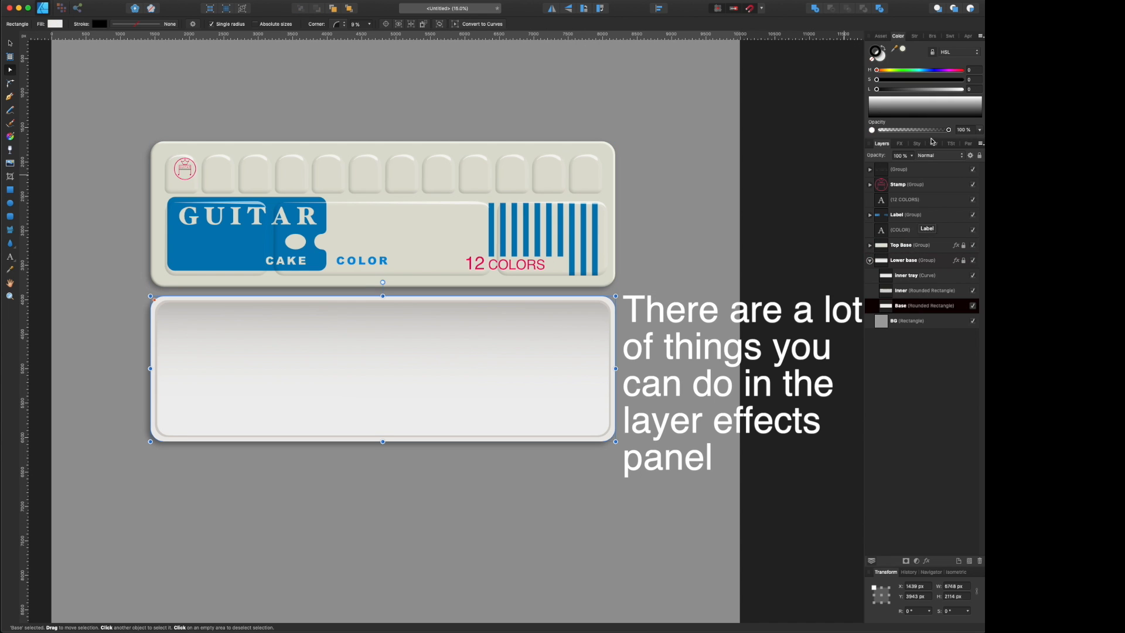
{"action": "left_click", "coordinate": [899, 144]}
{"action": "left_click", "coordinate": [880, 295]}
{"action": "left_click", "coordinate": [900, 313]}
{"action": "left_click", "coordinate": [950, 428]}
{"action": "left_click_drag", "start_coordinate": [940, 399], "coordinate": [918, 385]}
{"action": "left_click", "coordinate": [956, 426]}
{"action": "left_click", "coordinate": [976, 295]}
{"action": "left_click", "coordinate": [720, 58]}
{"action": "left_click", "coordinate": [711, 80]}
{"action": "left_click_drag", "start_coordinate": [806, 70], "coordinate": [741, 70]}
{"action": "left_click", "coordinate": [831, 267]}
Step: Fill the lower base's Inner rectangle with grey-brown (HSL 33, 9, 57) and fine-tune its edges to fit the frame
{"action": "left_click", "coordinate": [881, 144]}
{"action": "left_click", "coordinate": [909, 291]}
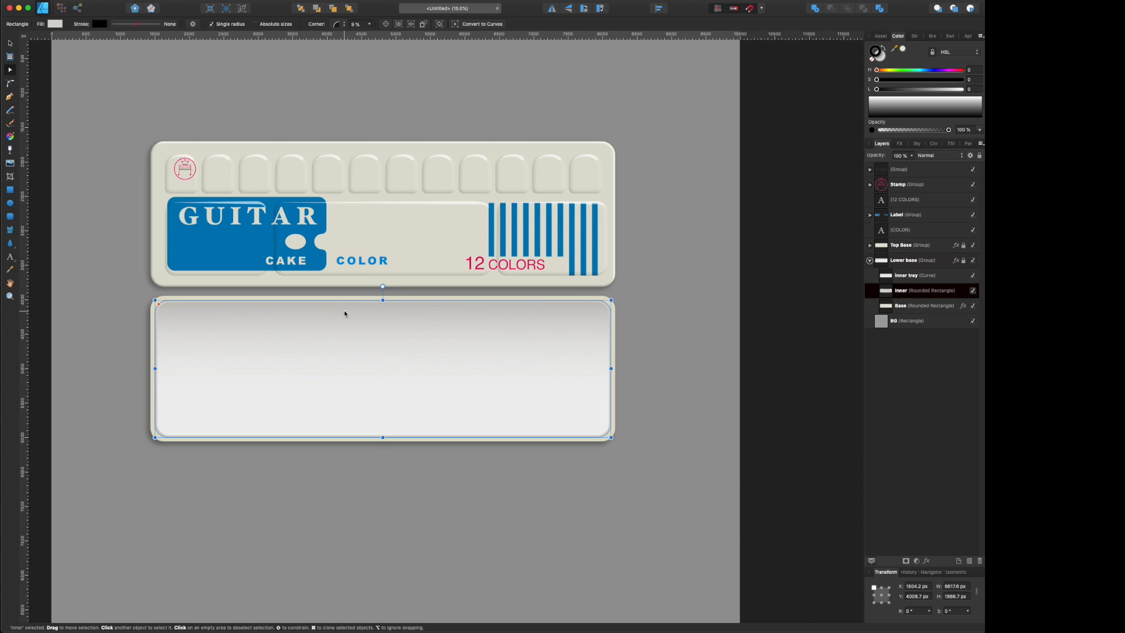
{"action": "left_click_drag", "start_coordinate": [948, 89], "coordinate": [925, 90]}
{"action": "key", "text": "super+plus"}
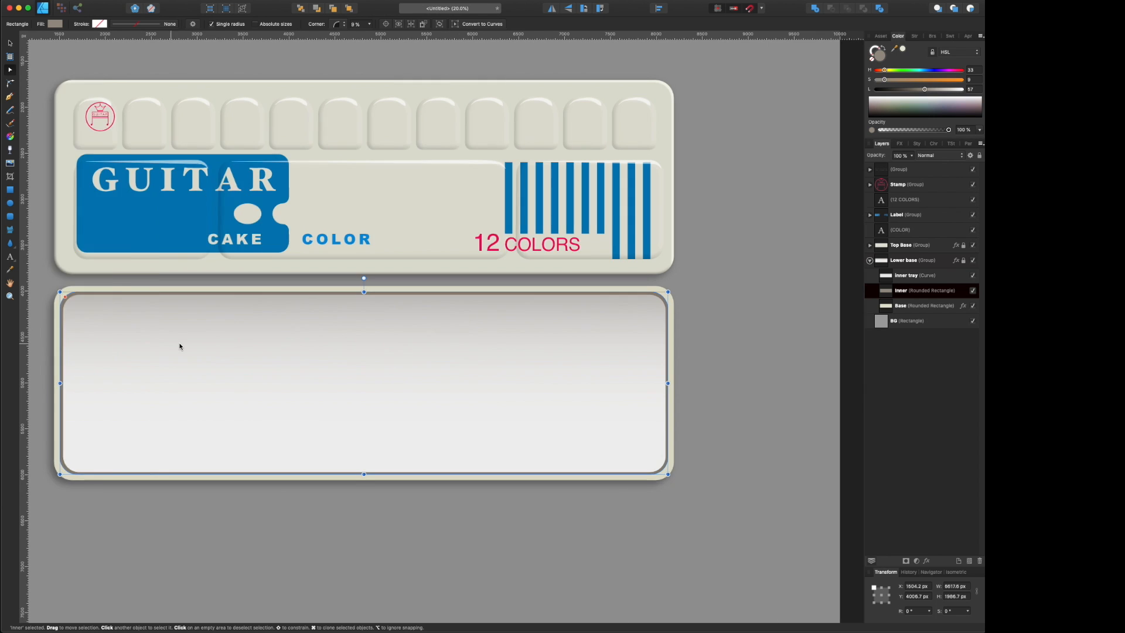
{"action": "scroll", "coordinate": [154, 344], "scroll_direction": "left", "scroll_amount": 3}
{"action": "left_click_drag", "start_coordinate": [131, 384], "coordinate": [128, 384]}
{"action": "left_click_drag", "start_coordinate": [739, 383], "coordinate": [742, 383]}
{"action": "left_click_drag", "start_coordinate": [436, 476], "coordinate": [435, 479]}
{"action": "left_click_drag", "start_coordinate": [435, 291], "coordinate": [436, 293]}
Step: Move the Inner tray curve's upper nodes up slightly to narrow the dark rim above the tray
{"action": "left_click", "coordinate": [916, 280]}
{"action": "left_click", "coordinate": [11, 45]}
{"action": "left_click", "coordinate": [10, 70]}
{"action": "left_click_drag", "start_coordinate": [109, 277], "coordinate": [756, 343]}
{"action": "key", "text": "Up"}
{"action": "key", "text": "Up"}
{"action": "key", "text": "Up"}
{"action": "key", "text": "Up"}
{"action": "key", "text": "Up"}
Step: Move the Inner tray curve's lower nodes down and its left nodes outward to thin the dark rim
{"action": "left_click_drag", "start_coordinate": [801, 500], "coordinate": [75, 431]}
{"action": "key", "text": "shift+Down"}
{"action": "key", "text": "shift+Down"}
{"action": "key", "text": "shift+Down"}
{"action": "key", "text": "shift+Down"}
{"action": "scroll", "coordinate": [75, 430], "scroll_direction": "down", "scroll_amount": 3}
{"action": "left_click_drag", "start_coordinate": [113, 176], "coordinate": [202, 406]}
{"action": "key", "text": "shift+Left"}
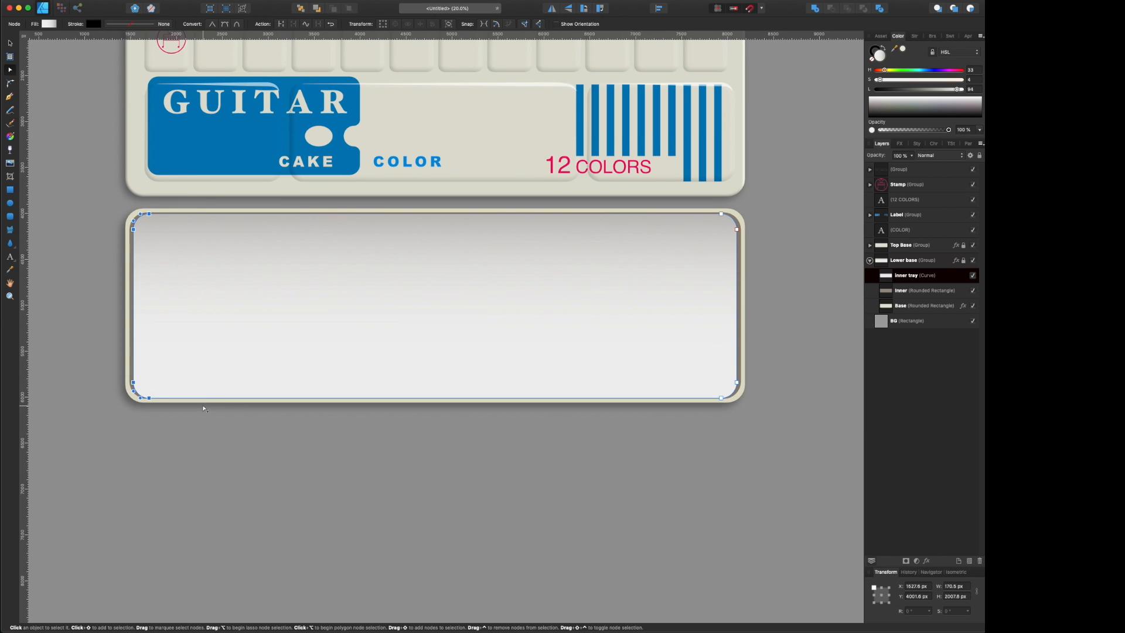
{"action": "left_click", "coordinate": [816, 329]}
{"action": "left_click", "coordinate": [870, 260]}
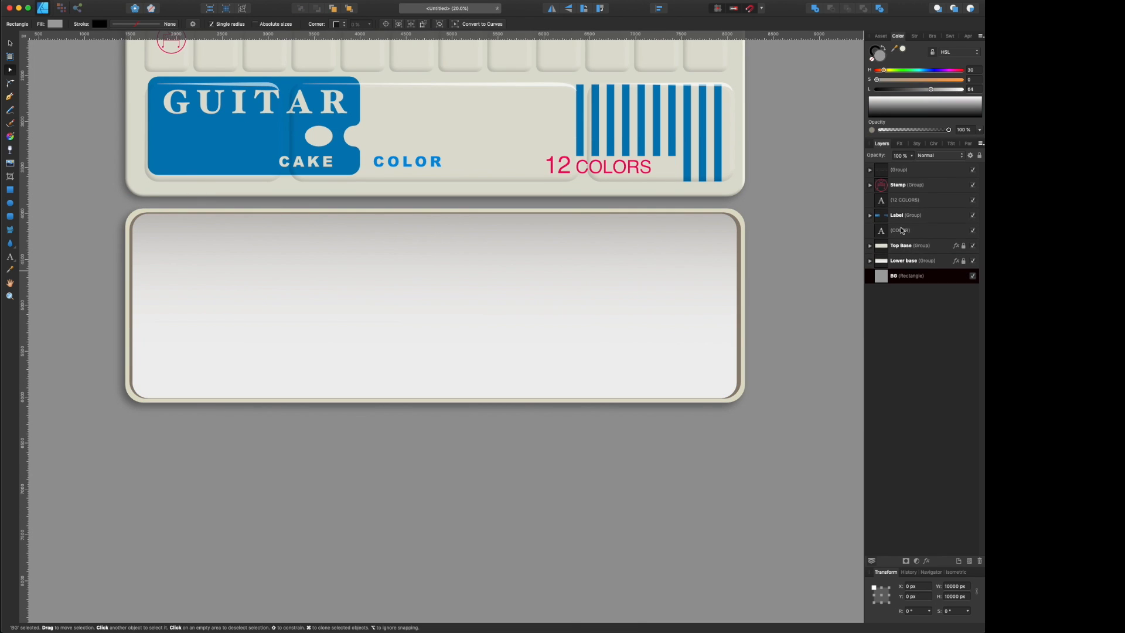
Step: Group the Top Base, label, text, stamp and highlight layers and name the group "Top"
{"action": "left_click", "coordinate": [904, 246]}
{"action": "left_click", "coordinate": [906, 173], "text": "shift"}
{"action": "key", "text": "super+g"}
{"action": "double_click", "coordinate": [906, 172]}
{"action": "type", "text": "Top"}
{"action": "key", "text": "Return"}
Step: Draw a circle about 761 px across in the upper-left area of the lower tray and fill it near-white
{"action": "scroll", "coordinate": [569, 336], "scroll_direction": "down", "scroll_amount": 6}
{"action": "key", "text": "m"}
{"action": "left_click_drag", "start_coordinate": [103, 323], "coordinate": [181, 417]}
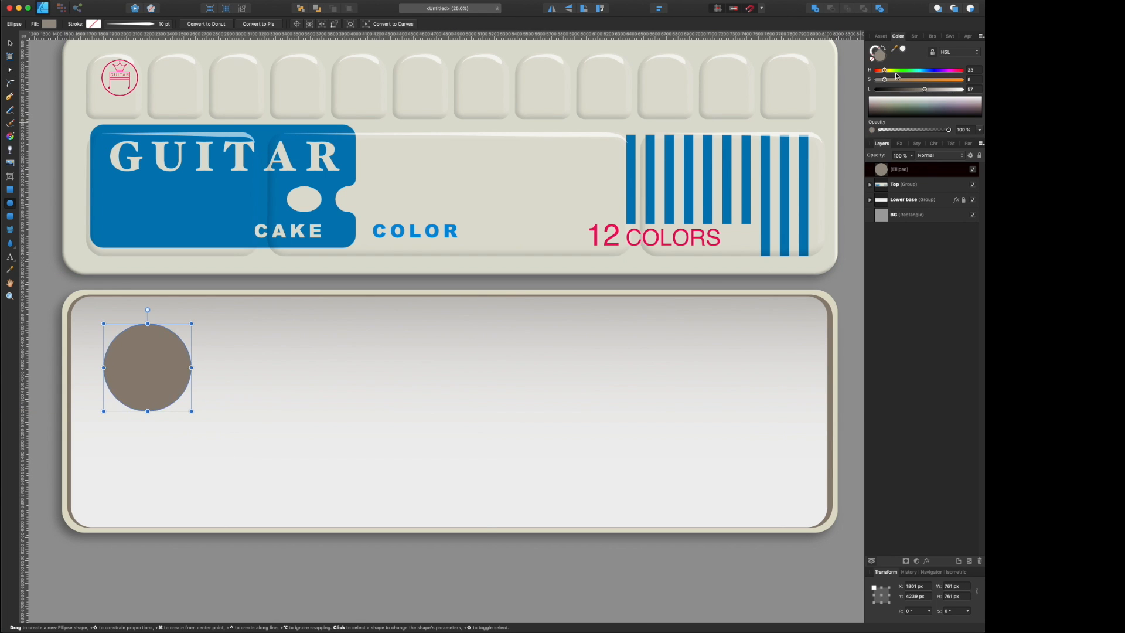
{"action": "left_click_drag", "start_coordinate": [925, 89], "coordinate": [957, 89]}
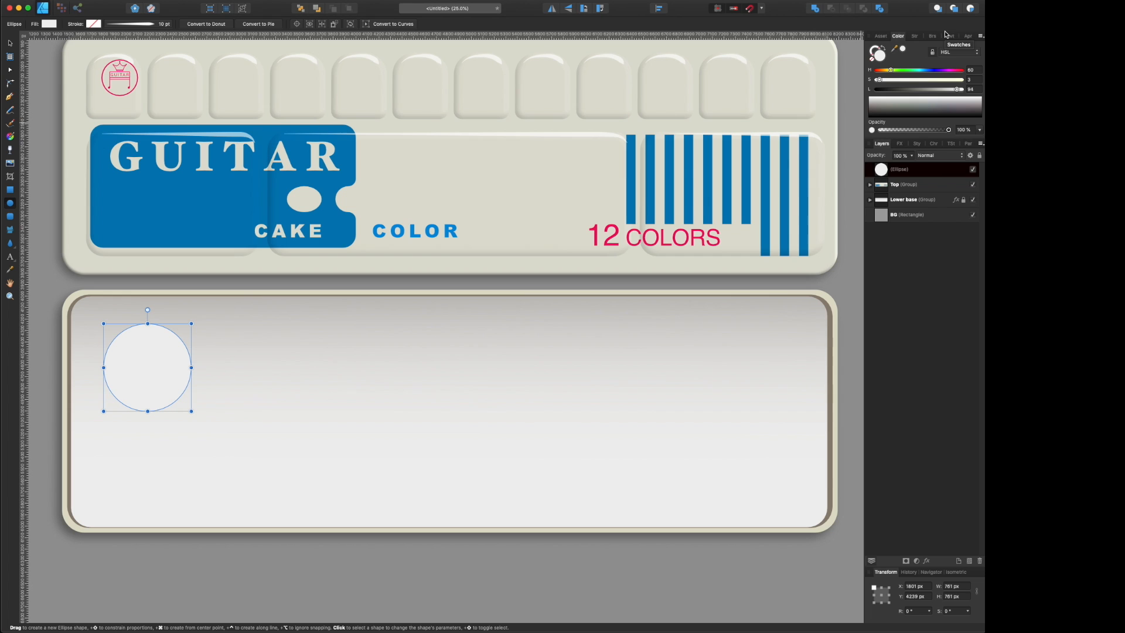
Step: Duplicate the circle in place as an unfilled near-white outline and select both circles
{"action": "right_click", "coordinate": [900, 171]}
{"action": "left_click", "coordinate": [914, 247]}
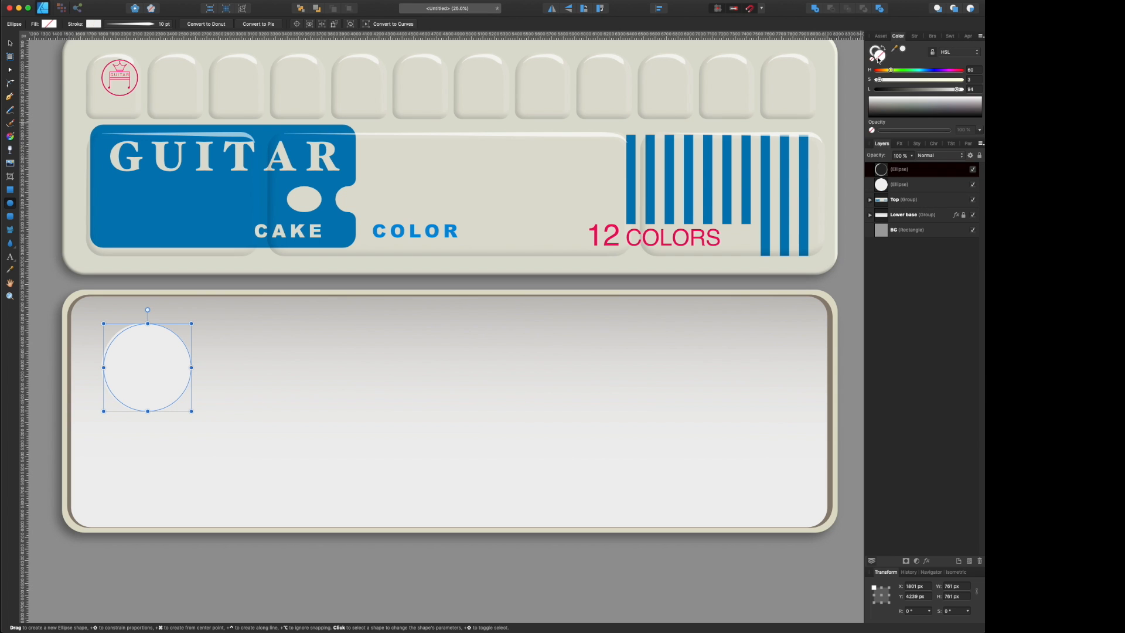
{"action": "left_click", "coordinate": [909, 183], "text": "shift"}
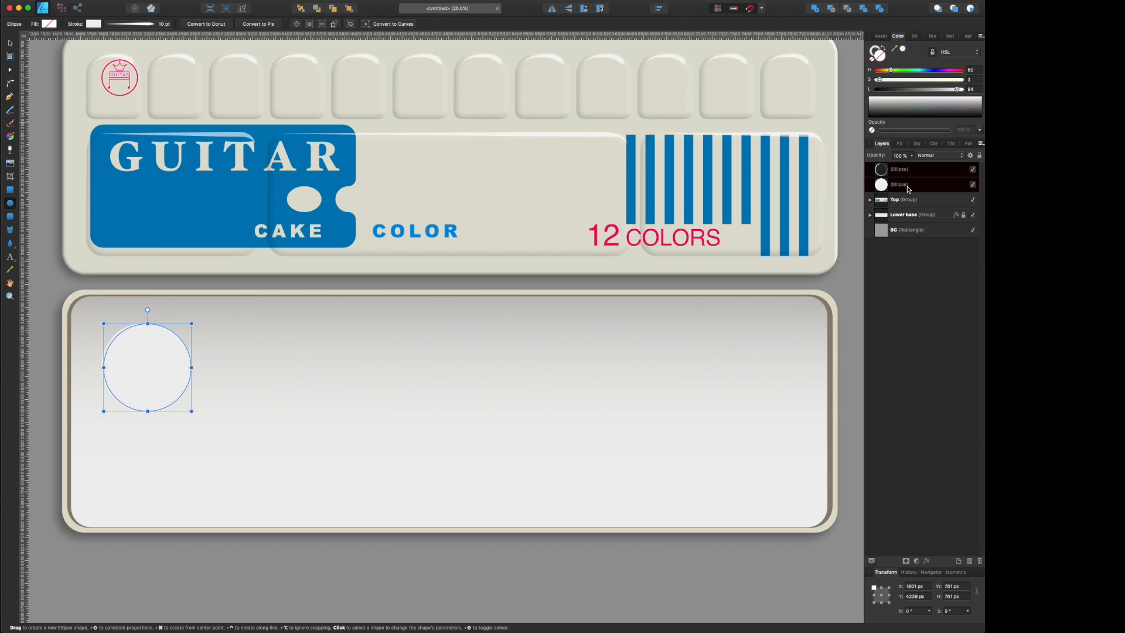
Step: Try to place a copy of the circle pair directly below the first one, and undo it
{"action": "key", "text": "super+j"}
{"action": "key", "text": "v"}
{"action": "left_click_drag", "start_coordinate": [141, 360], "coordinate": [140, 470]}
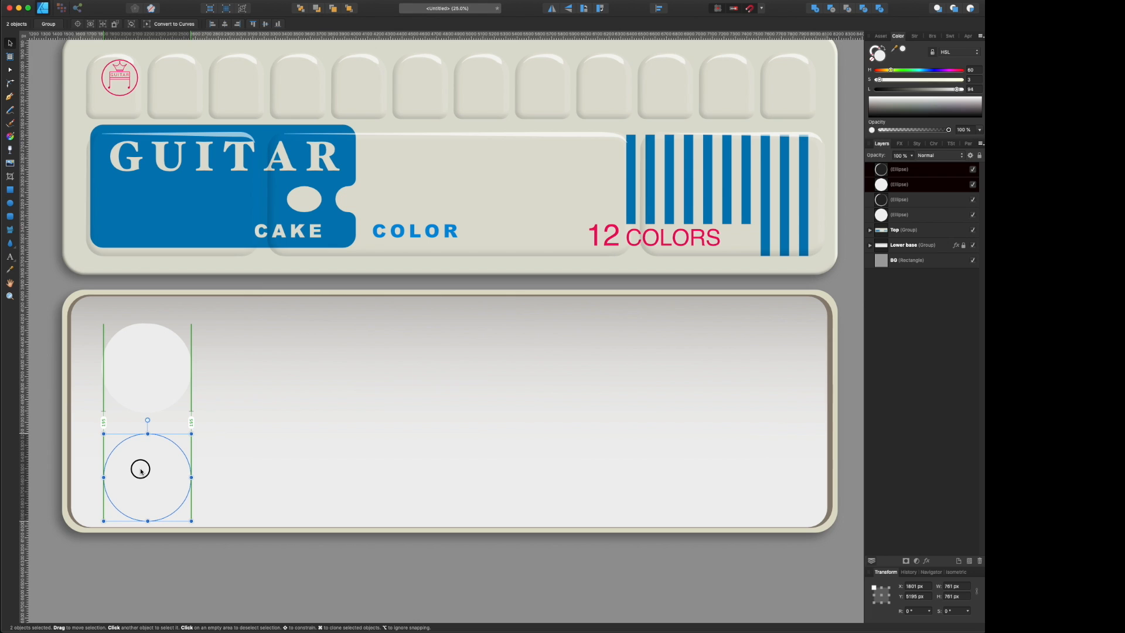
{"action": "key", "text": "super+z"}
{"action": "key", "text": "super+z"}
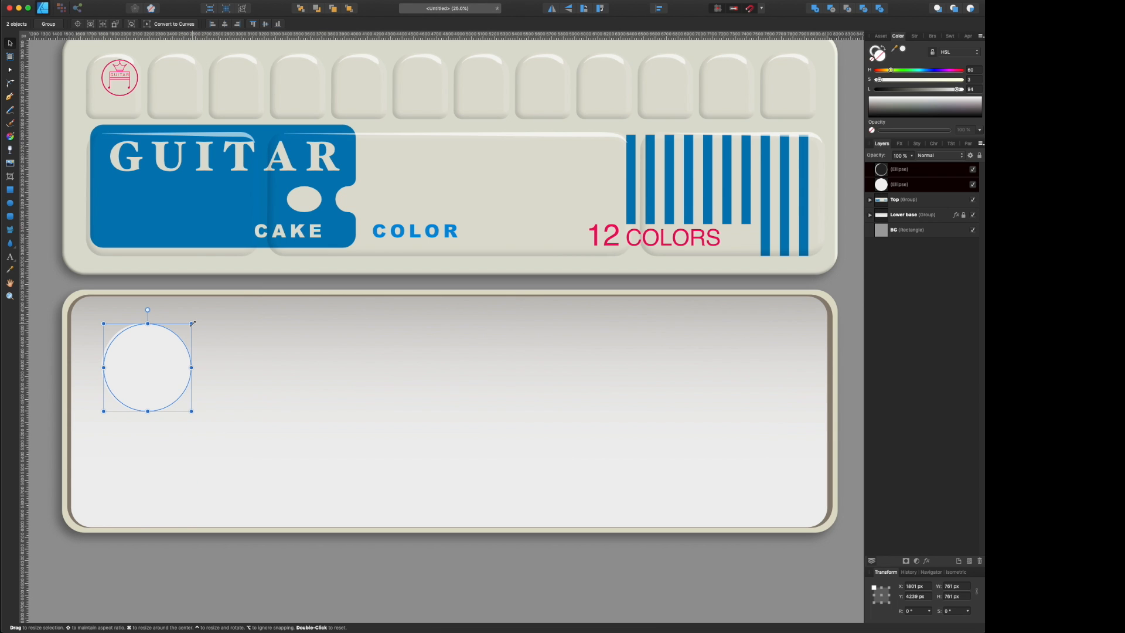
Step: Resize the stacked fill and outline circles to about 848 px across
{"action": "left_click_drag", "start_coordinate": [192, 322], "coordinate": [220, 308]}
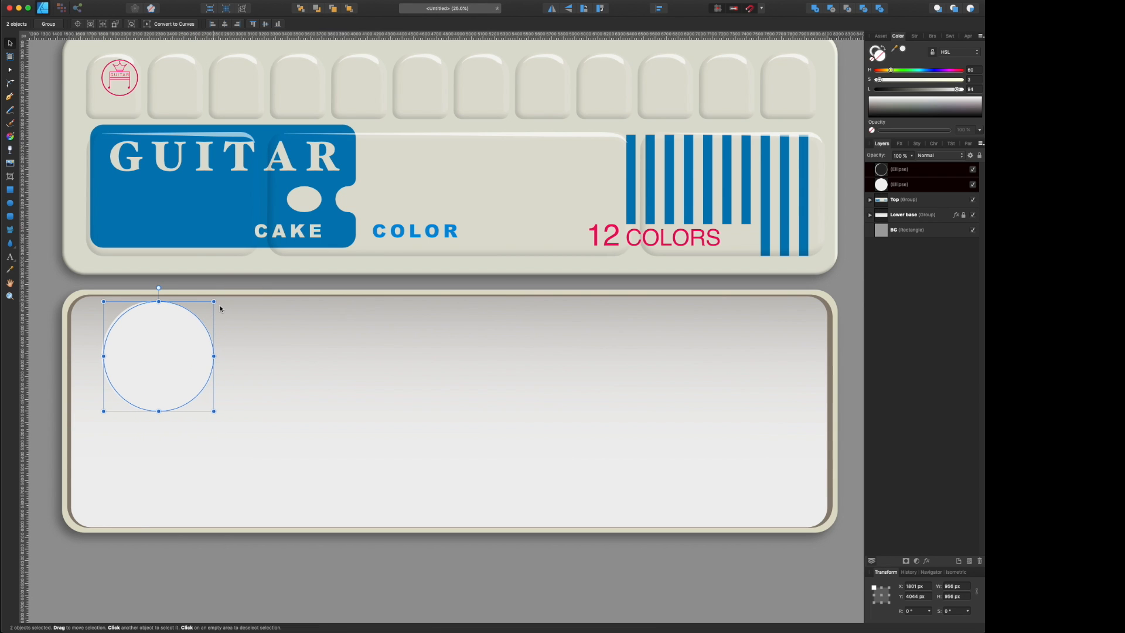
{"action": "mouse_move", "coordinate": [170, 357]}
{"action": "left_mouse_down"}
{"action": "mouse_move", "coordinate": [157, 477]}
{"action": "mouse_move", "coordinate": [169, 471]}
{"action": "left_mouse_up"}
{"action": "key", "text": "Delete"}
{"action": "left_click", "coordinate": [891, 203], "text": "shift"}
{"action": "left_click", "coordinate": [916, 188], "text": "shift"}
{"action": "left_click_drag", "start_coordinate": [213, 412], "coordinate": [207, 404]}
Step: Try to move the resized circle pair into the lower row, and undo the move
{"action": "left_click_drag", "start_coordinate": [157, 347], "coordinate": [154, 465]}
{"action": "key", "text": "super+z"}
{"action": "key", "text": "super+z"}
Step: Set a matching circle below the first and nudge the column left to an X position of about 1721 px
{"action": "left_click_drag", "start_coordinate": [207, 404], "coordinate": [157, 480]}
{"action": "left_click", "coordinate": [157, 369], "text": "shift"}
{"action": "key", "text": "shift+Left"}
{"action": "key", "text": "shift+Left"}
{"action": "key", "text": "shift+Left"}
{"action": "key", "text": "shift+Left"}
{"action": "key", "text": "shift+Left"}
{"action": "key", "text": "shift+Left"}
{"action": "key", "text": "shift+Left"}
{"action": "key", "text": "shift+Left"}
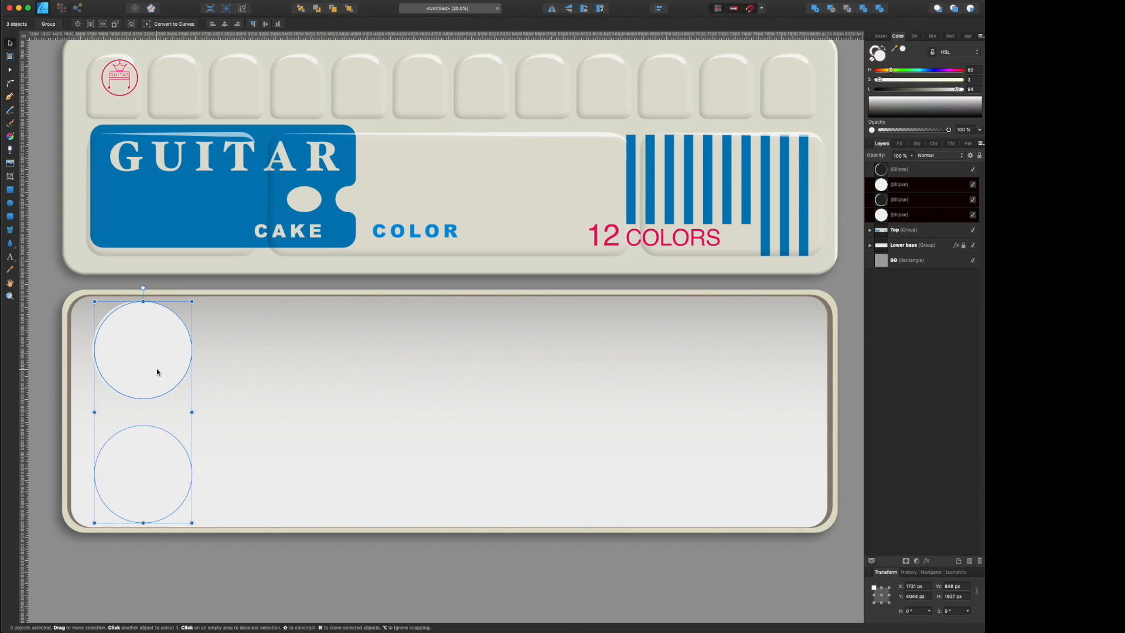
Step: Duplicate the selected column of circles and shift the copy right to X 2761 px as a second column
{"action": "scroll", "coordinate": [156, 369], "scroll_direction": "left", "scroll_amount": 1}
{"action": "key", "text": "super+j"}
{"action": "key", "text": "shift+Right"}
{"action": "key", "text": "shift+Right"}
{"action": "key", "text": "shift+Right"}
{"action": "key", "text": "shift+Right"}
{"action": "key", "text": "shift+Right"}
{"action": "key", "text": "shift+Right"}
{"action": "key", "text": "shift+Right"}
{"action": "key", "text": "shift+Right"}
{"action": "key", "text": "shift+Right"}
{"action": "key", "text": "shift+Right"}
{"action": "key", "text": "shift+Right"}
{"action": "key", "text": "shift+Right"}
{"action": "key", "text": "shift+Right"}
{"action": "key", "text": "shift+Right"}
{"action": "key", "text": "shift+Right"}
{"action": "key", "text": "shift+Right"}
{"action": "key", "text": "shift+Right"}
{"action": "key", "text": "shift+Right"}
{"action": "key", "text": "shift+Right"}
{"action": "key", "text": "shift+Right"}
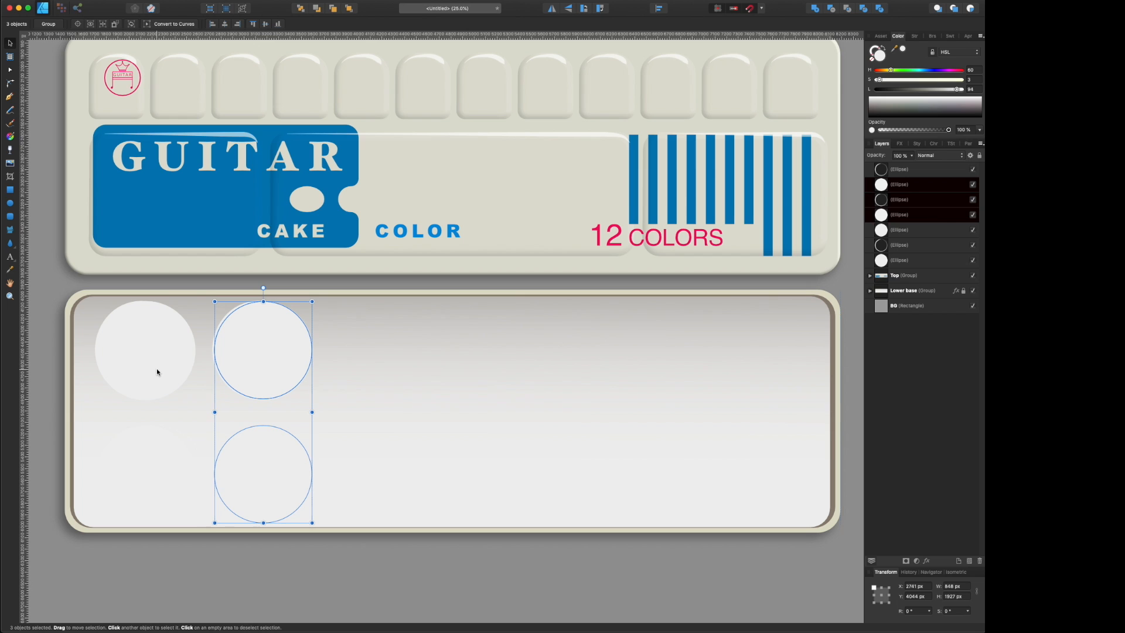
Step: Try to add a third column of circles by duplicating and shifting the second, and undo it
{"action": "key", "text": "super+j"}
{"action": "key", "text": "shift+Right"}
{"action": "key", "text": "shift+Right"}
{"action": "key", "text": "shift+Right"}
{"action": "key", "text": "shift+Right"}
{"action": "key", "text": "shift+Right"}
{"action": "key", "text": "shift+Right"}
{"action": "key", "text": "shift+Right"}
{"action": "key", "text": "shift+Right"}
{"action": "key", "text": "shift+Right"}
{"action": "key", "text": "shift+Right"}
{"action": "key", "text": "shift+Right"}
{"action": "key", "text": "shift+Right"}
{"action": "key", "text": "shift+Right"}
{"action": "key", "text": "shift+Right"}
{"action": "key", "text": "shift+Right"}
{"action": "key", "text": "shift+Right"}
{"action": "key", "text": "shift+Right"}
{"action": "key", "text": "shift+Right"}
{"action": "key", "text": "shift+Right"}
{"action": "key", "text": "shift+Right"}
{"action": "key", "text": "super+z"}
{"action": "key", "text": "super+z"}
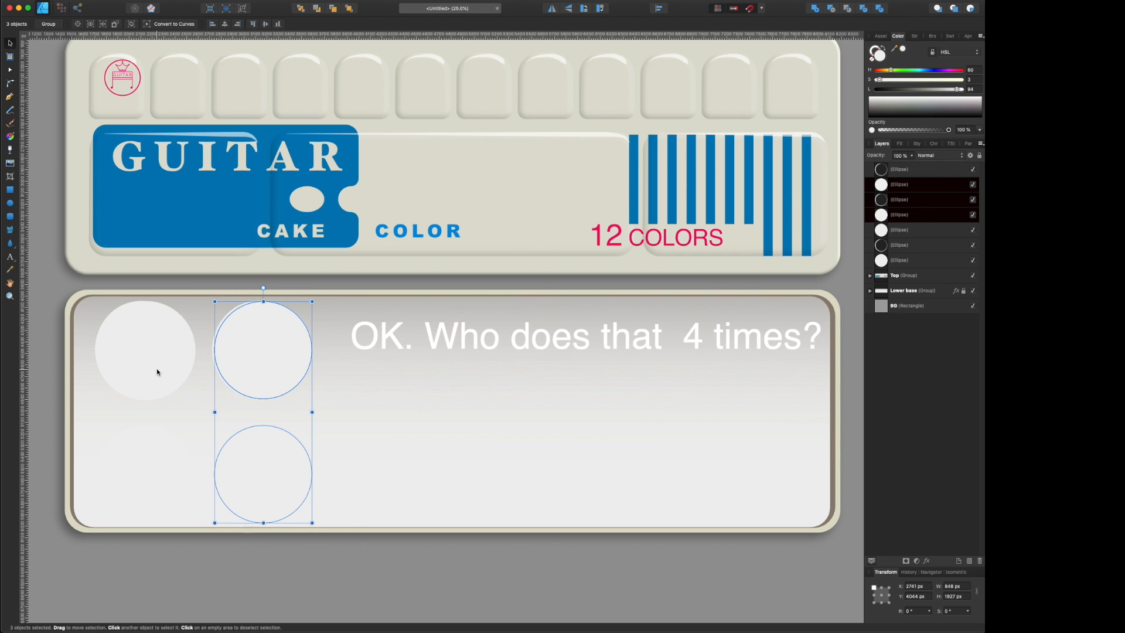
Step: Check the ellipse layers one by one to identify which circle each fill and outline belongs to
{"action": "left_click", "coordinate": [923, 171]}
{"action": "left_click", "coordinate": [923, 185]}
{"action": "left_click", "coordinate": [920, 215]}
{"action": "left_click", "coordinate": [915, 244]}
{"action": "left_click", "coordinate": [910, 259]}
{"action": "left_click", "coordinate": [903, 201]}
{"action": "left_click", "coordinate": [900, 249]}
Step: Reorder the ellipse layers so the topmost outline sits directly above the fill of the first column's lower circle
{"action": "left_click_drag", "start_coordinate": [902, 171], "coordinate": [894, 254]}
{"action": "left_click", "coordinate": [896, 263]}
{"action": "left_click", "coordinate": [902, 171]}
{"action": "left_click", "coordinate": [902, 201]}
{"action": "left_click_drag", "start_coordinate": [901, 214], "coordinate": [898, 238]}
{"action": "left_click", "coordinate": [900, 217]}
{"action": "left_click", "coordinate": [901, 232]}
{"action": "left_click", "coordinate": [900, 246]}
{"action": "left_click", "coordinate": [900, 233]}
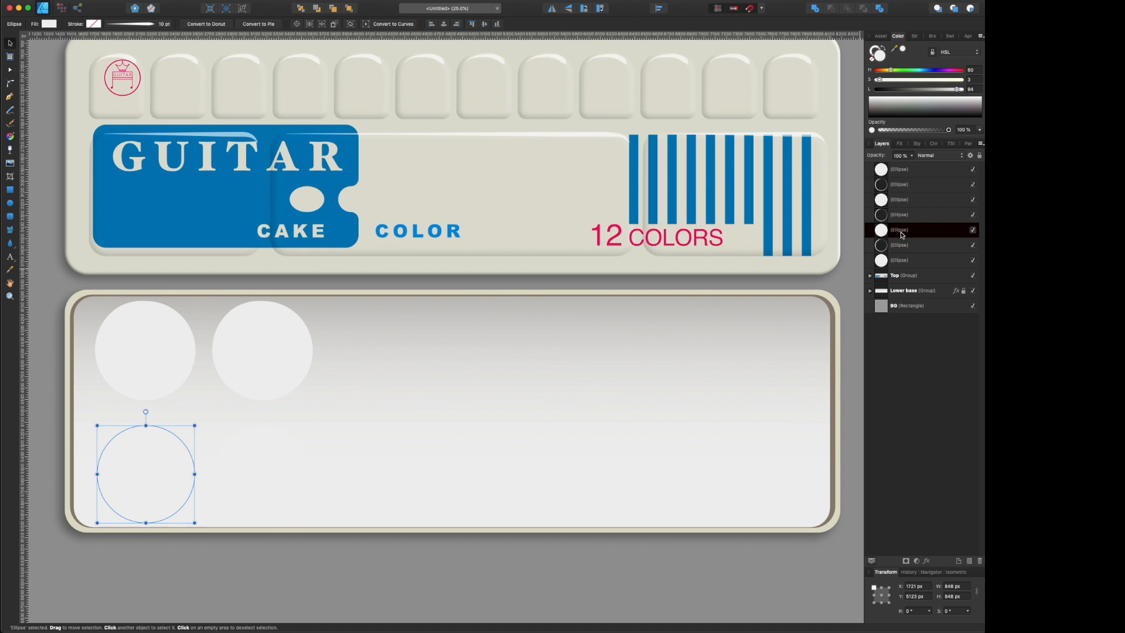
Step: Hide the Lower base group and move the first column's lower circle outline beneath the column's fills in the layer order
{"action": "left_click", "coordinate": [898, 245], "text": "shift"}
{"action": "left_click", "coordinate": [973, 291]}
{"action": "left_click", "coordinate": [155, 469]}
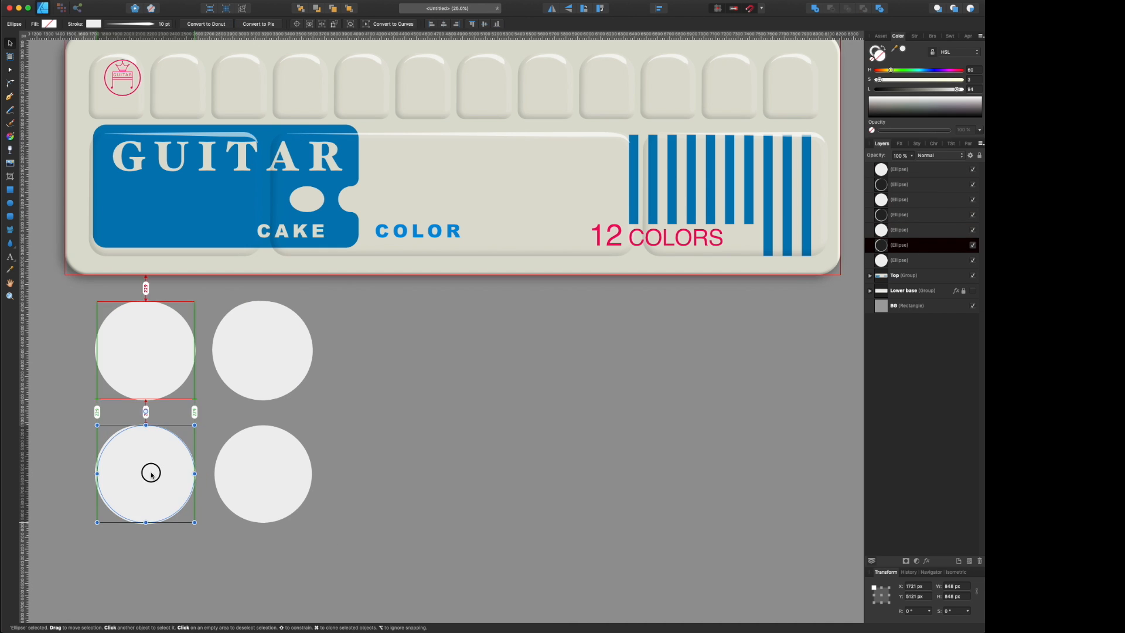
{"action": "left_click", "coordinate": [905, 231]}
{"action": "left_click", "coordinate": [904, 217]}
{"action": "left_click", "coordinate": [902, 232]}
{"action": "left_click", "coordinate": [903, 246]}
{"action": "left_click", "coordinate": [903, 233]}
{"action": "left_click", "coordinate": [902, 245], "text": "shift"}
{"action": "left_click_drag", "start_coordinate": [903, 244], "coordinate": [900, 267]}
Step: Reset the stroke pressure profile of the three circle outlines so their lines are uniform
{"action": "left_click", "coordinate": [897, 234]}
{"action": "left_click", "coordinate": [900, 217]}
{"action": "left_click", "coordinate": [899, 261], "text": "super"}
{"action": "left_click", "coordinate": [900, 185], "text": "super"}
{"action": "left_click", "coordinate": [914, 36]}
{"action": "left_click", "coordinate": [958, 163]}
{"action": "left_click", "coordinate": [1034, 247]}
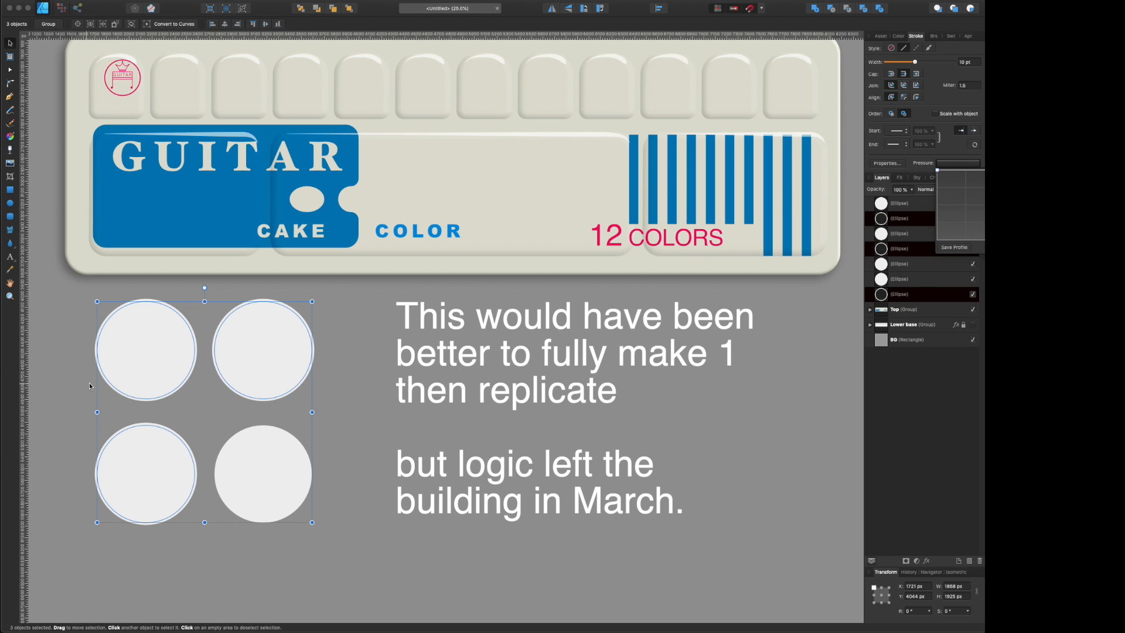
{"action": "left_click", "coordinate": [122, 370]}
Step: Draw a short connector curve with the Pen tool between the first column's upper and lower circles
{"action": "key", "text": "p"}
{"action": "left_click", "coordinate": [175, 388]}
{"action": "left_click", "coordinate": [170, 411]}
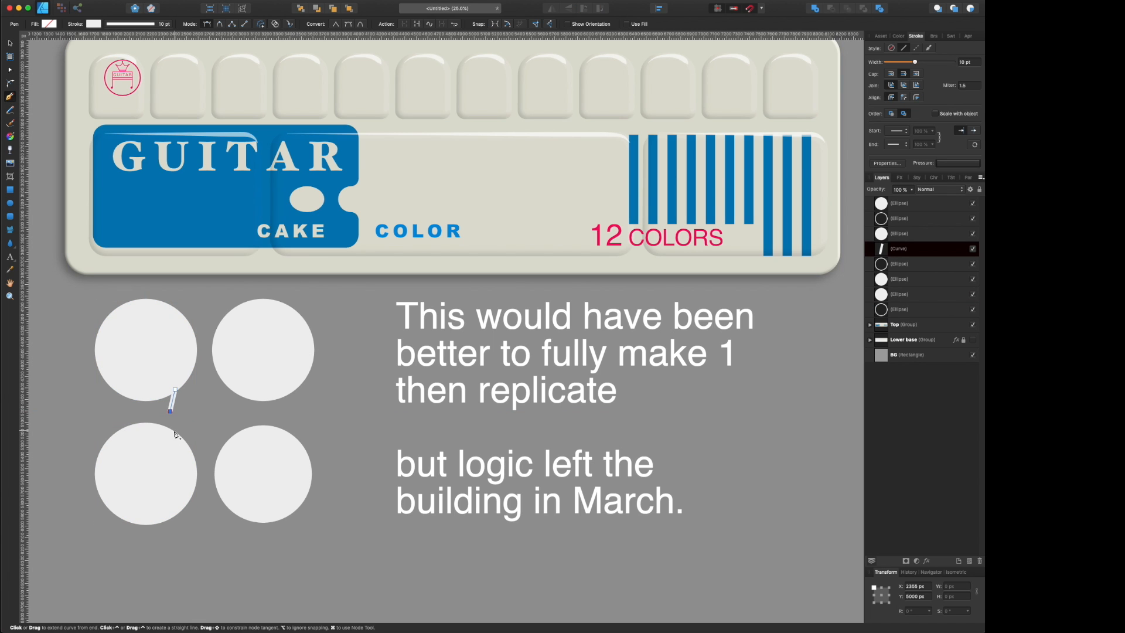
{"action": "key", "text": "a"}
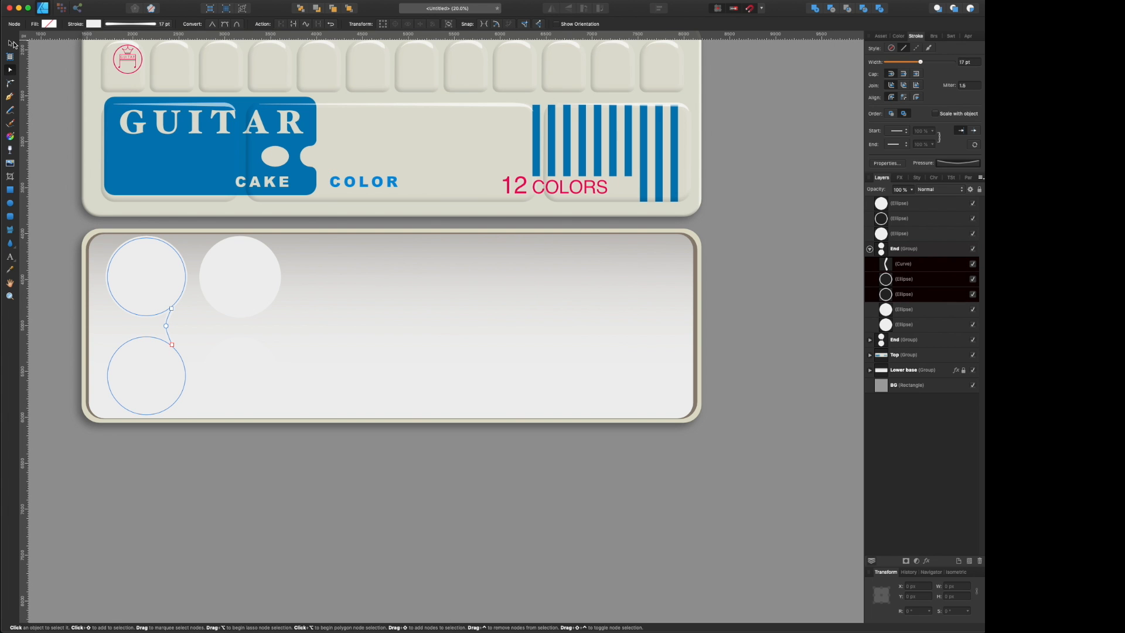
Step: Move one End group to X 7047 px at the tray's far end and add a faint outer shadow with 96.9 px radius, 32.7 px offset
{"action": "left_click", "coordinate": [12, 43]}
{"action": "left_click_drag", "start_coordinate": [146, 276], "coordinate": [625, 297]}
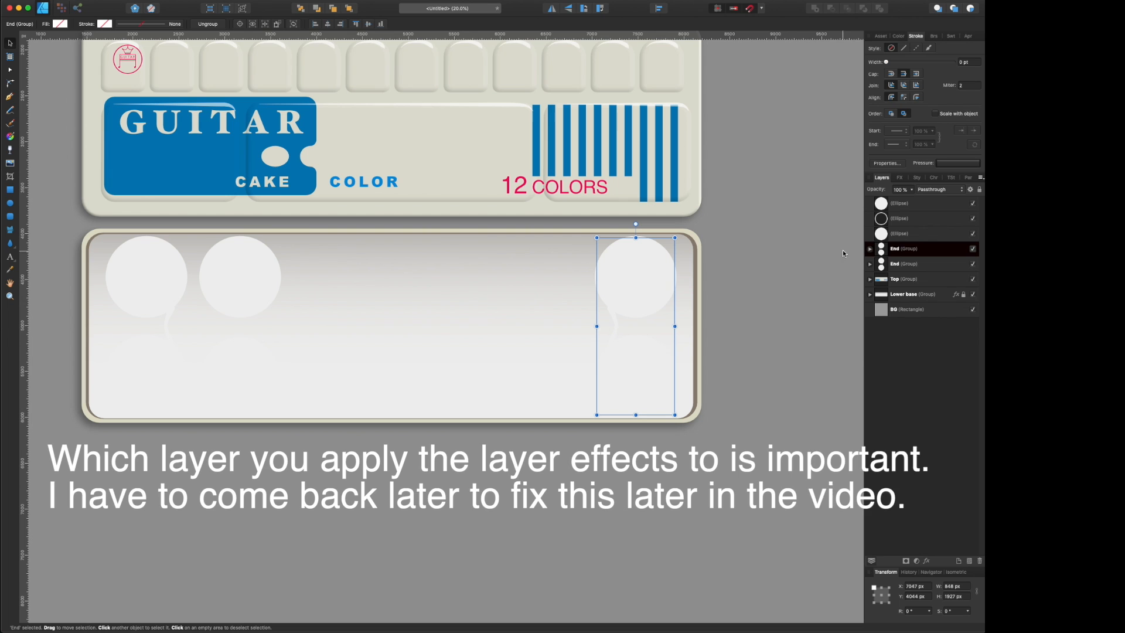
{"action": "left_click", "coordinate": [869, 248]}
{"action": "left_click", "coordinate": [899, 178]}
{"action": "left_click", "coordinate": [880, 218]}
{"action": "left_click_drag", "start_coordinate": [890, 263], "coordinate": [934, 275]}
{"action": "left_click_drag", "start_coordinate": [901, 296], "coordinate": [891, 306]}
{"action": "left_click_drag", "start_coordinate": [930, 262], "coordinate": [951, 264]}
{"action": "left_click_drag", "start_coordinate": [935, 274], "coordinate": [898, 251]}
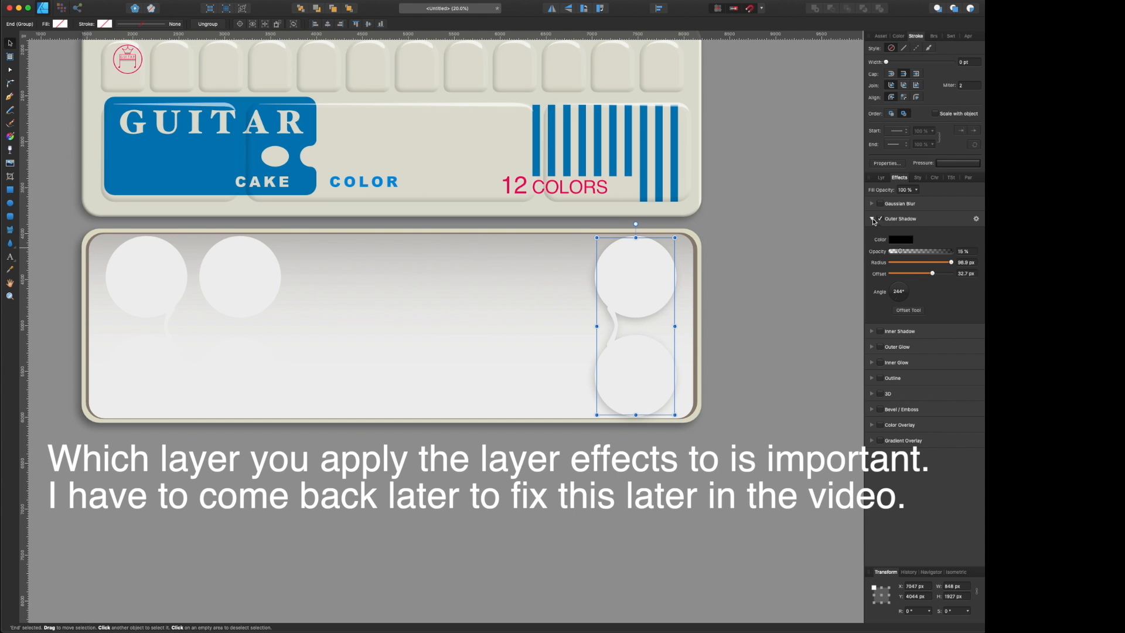
Step: Try Bevel / Emboss types with a 43.3 px radius on the far End group's upper circle fill, and switch the effect off
{"action": "left_click", "coordinate": [880, 177]}
{"action": "left_click", "coordinate": [907, 310]}
{"action": "left_click", "coordinate": [899, 177]}
{"action": "left_click", "coordinate": [871, 313]}
{"action": "left_click", "coordinate": [976, 313]}
{"action": "left_click_drag", "start_coordinate": [646, 45], "coordinate": [767, 59]}
{"action": "left_click_drag", "start_coordinate": [838, 157], "coordinate": [836, 154]}
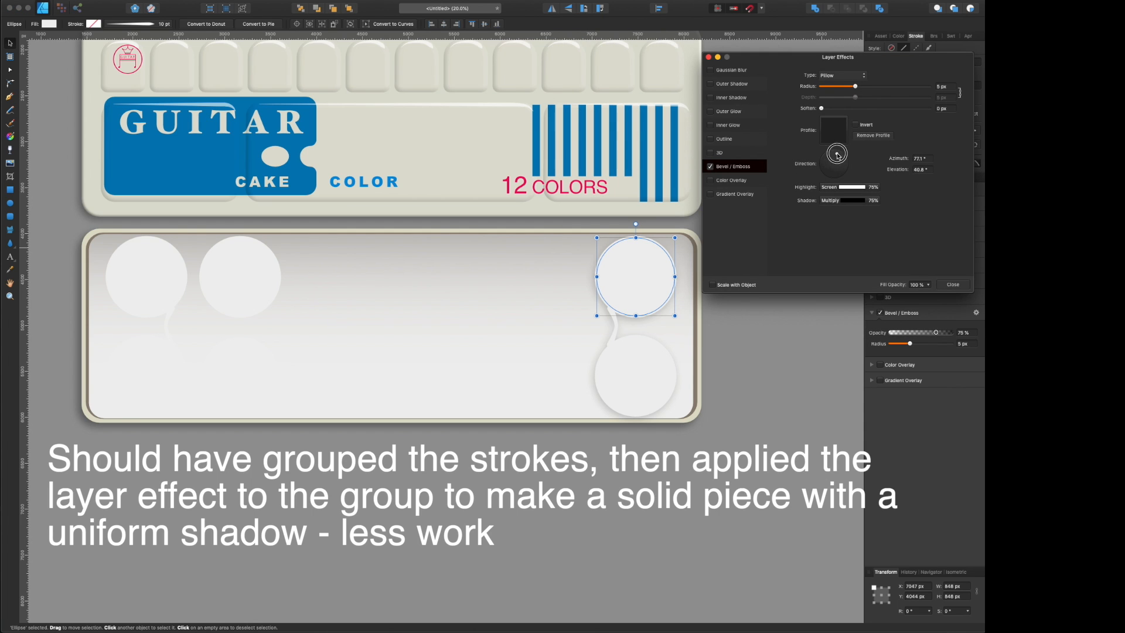
{"action": "left_click", "coordinate": [838, 75]}
{"action": "left_click", "coordinate": [832, 66]}
{"action": "left_click_drag", "start_coordinate": [854, 86], "coordinate": [908, 86]}
{"action": "left_click", "coordinate": [837, 76]}
{"action": "left_click", "coordinate": [836, 60]}
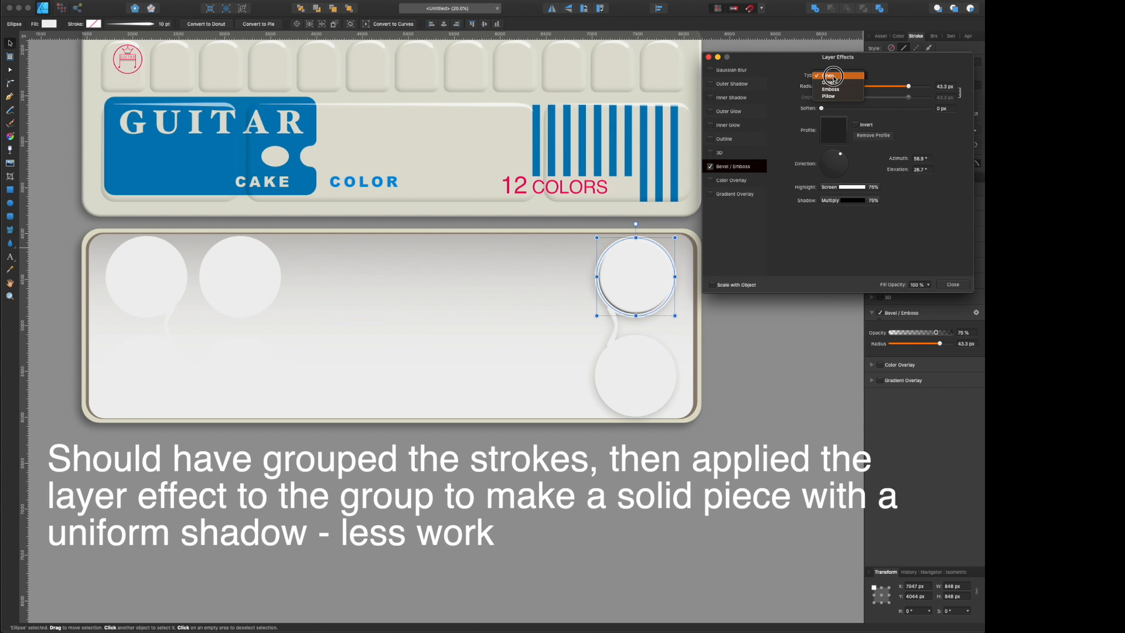
{"action": "left_click", "coordinate": [831, 89]}
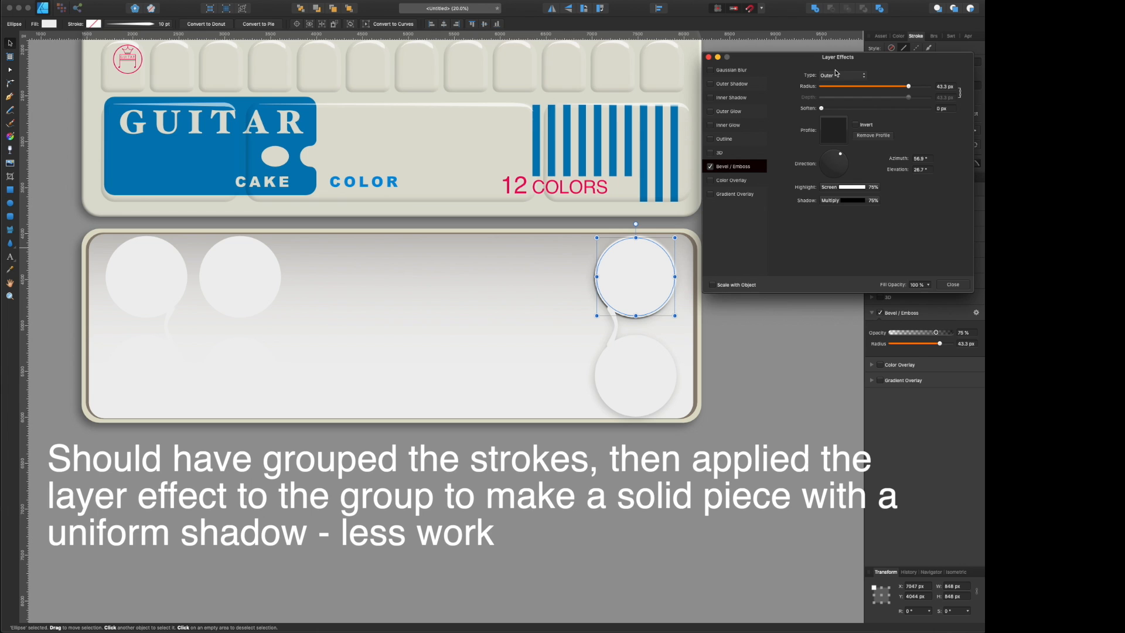
{"action": "left_click", "coordinate": [710, 166]}
{"action": "left_click", "coordinate": [953, 285]}
{"action": "left_click", "coordinate": [881, 177]}
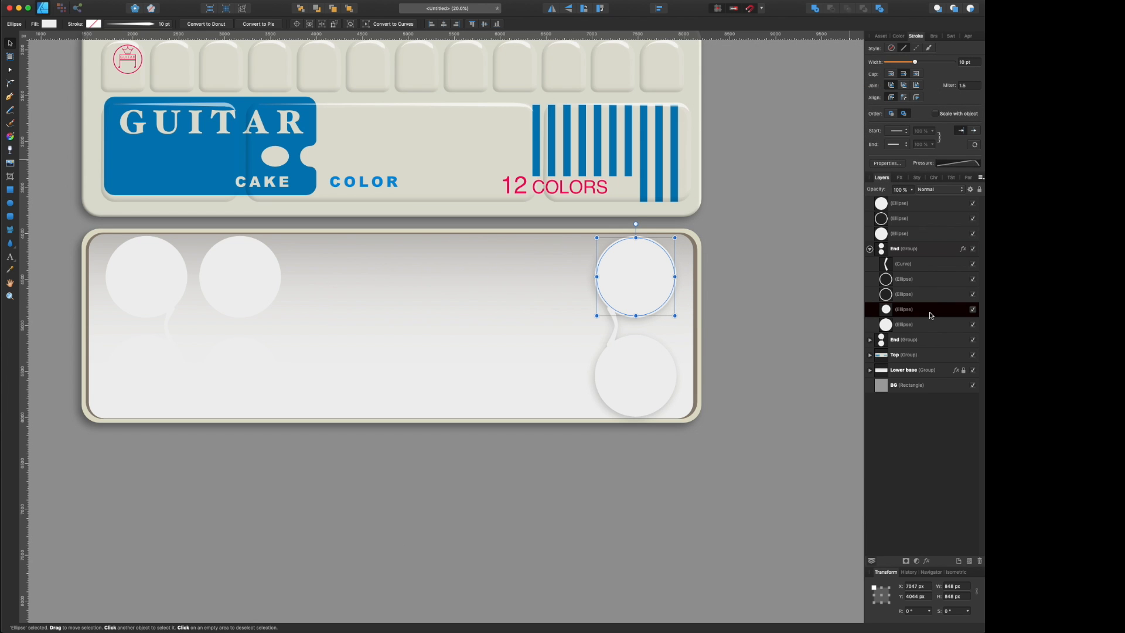
Step: Fill the far End group's upper circle with magenta, CMYK 0, 95, 38, 18
{"action": "left_click", "coordinate": [899, 177]}
{"action": "left_click", "coordinate": [898, 35]}
{"action": "left_click", "coordinate": [953, 71]}
{"action": "left_click", "coordinate": [962, 80]}
{"action": "left_click_drag", "start_coordinate": [956, 90], "coordinate": [921, 115]}
{"action": "left_click", "coordinate": [882, 144]}
{"action": "left_click", "coordinate": [953, 52]}
{"action": "left_click", "coordinate": [951, 48]}
{"action": "left_click_drag", "start_coordinate": [877, 99], "coordinate": [892, 99]}
Step: Give the magenta circle an inner shadow with 50% opacity, 84 px radius, 28.2 px offset and 248° angle, leaving 3D off
{"action": "left_click", "coordinate": [900, 144]}
{"action": "left_click", "coordinate": [879, 263]}
{"action": "left_click", "coordinate": [880, 201]}
{"action": "left_click_drag", "start_coordinate": [908, 255], "coordinate": [946, 256]}
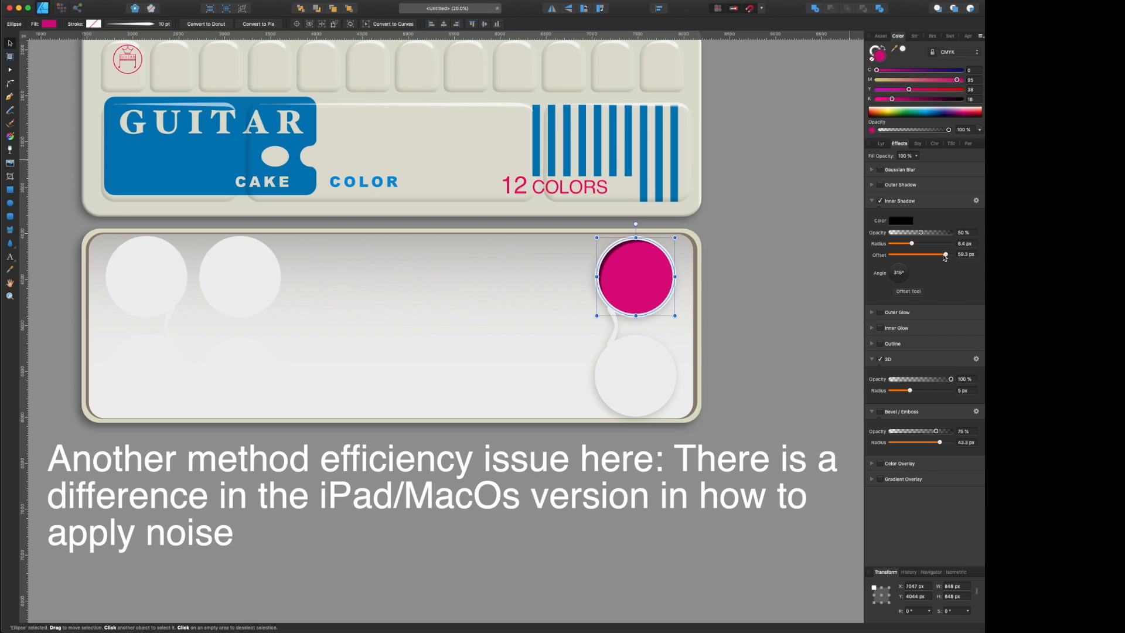
{"action": "left_click", "coordinate": [891, 292]}
{"action": "mouse_move", "coordinate": [911, 243]}
{"action": "left_mouse_down"}
{"action": "mouse_move", "coordinate": [949, 244]}
{"action": "mouse_move", "coordinate": [929, 256]}
{"action": "left_mouse_up"}
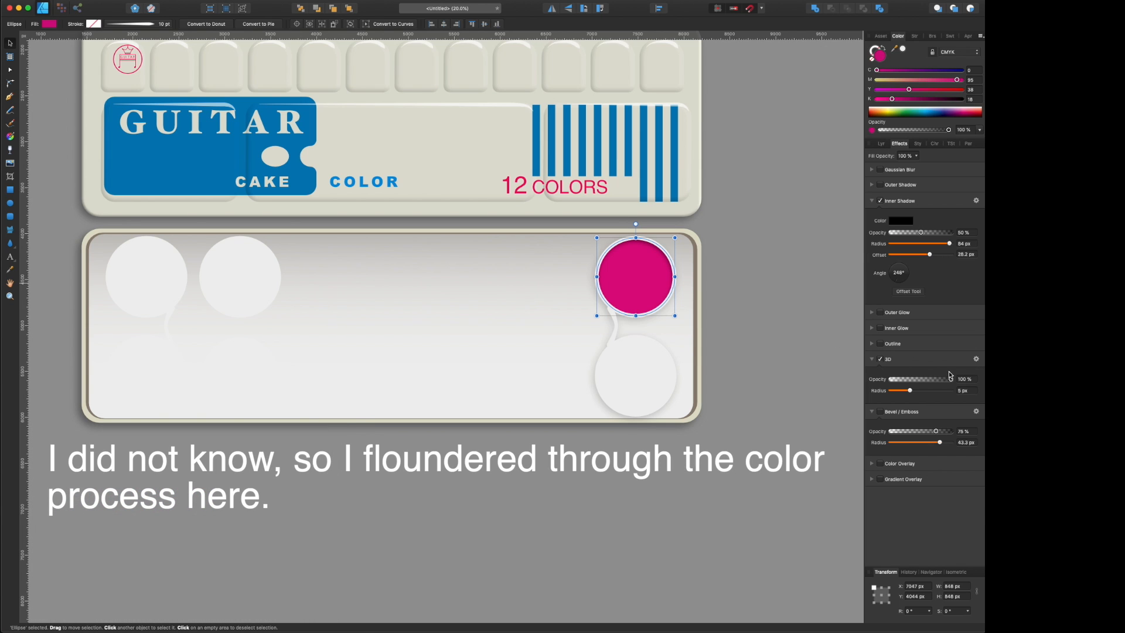
{"action": "left_click", "coordinate": [872, 201]}
{"action": "left_click", "coordinate": [880, 263]}
{"action": "left_click", "coordinate": [872, 264]}
{"action": "left_click", "coordinate": [871, 279]}
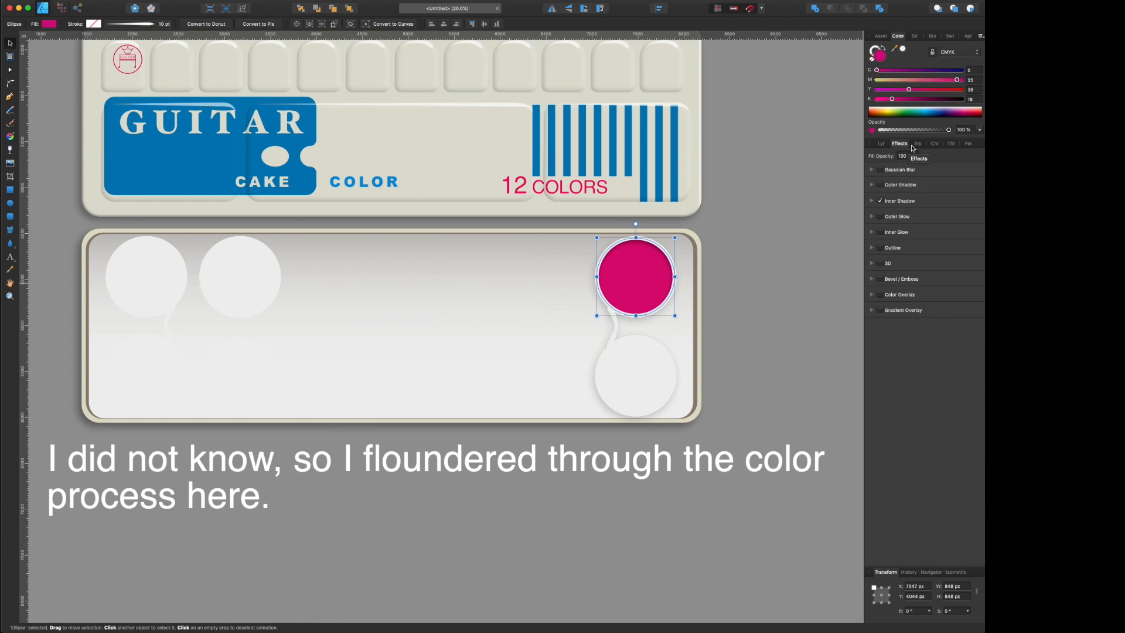
Step: Fill the lower circle of the far End group with dark navy
{"action": "left_click", "coordinate": [879, 145]}
{"action": "left_click", "coordinate": [967, 37]}
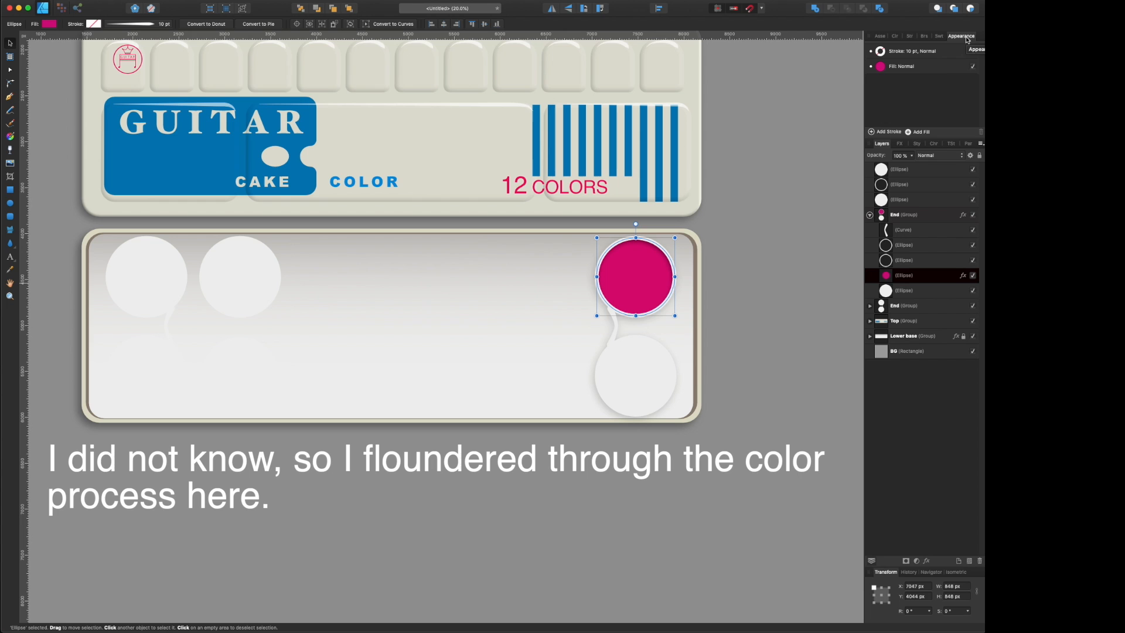
{"action": "left_click", "coordinate": [895, 37]}
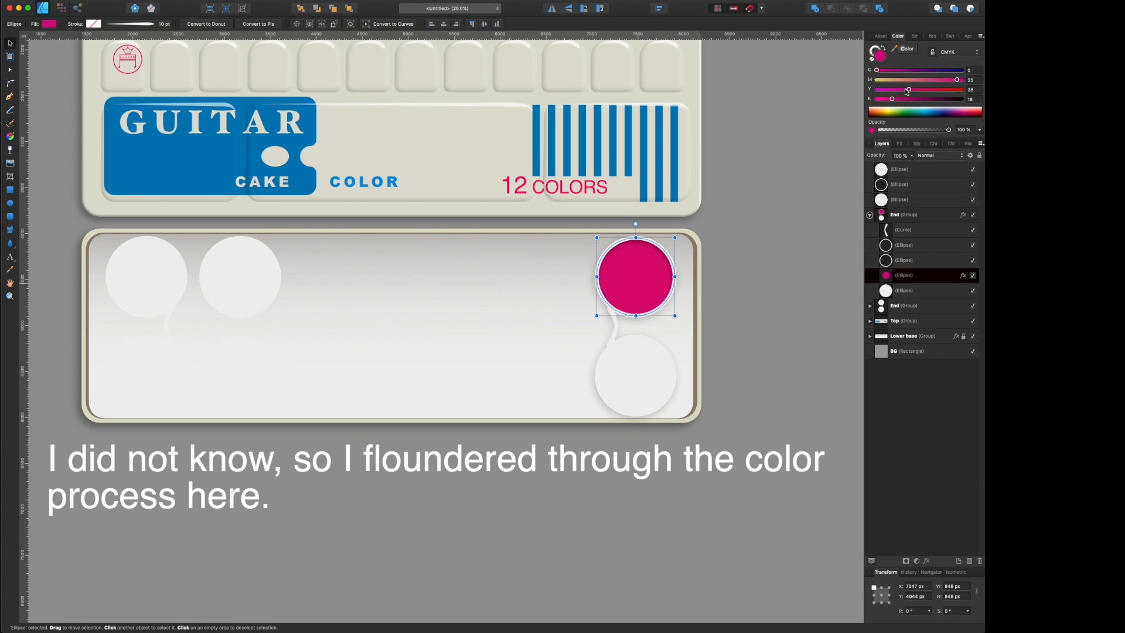
{"action": "left_click", "coordinate": [904, 291]}
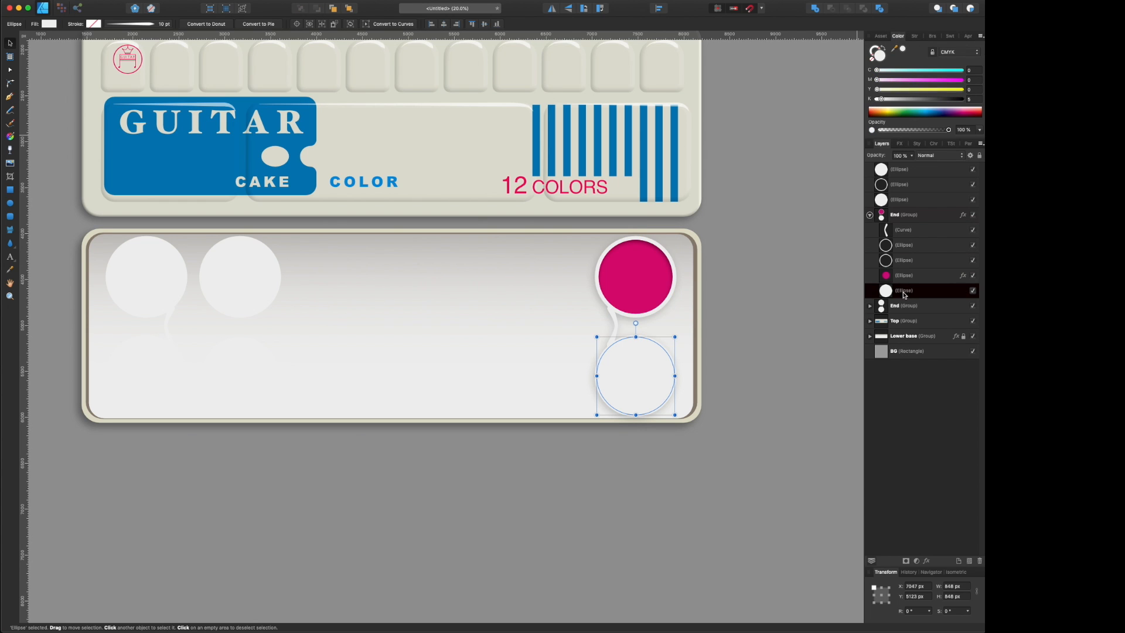
{"action": "left_click", "coordinate": [941, 111]}
{"action": "left_click_drag", "start_coordinate": [920, 100], "coordinate": [908, 80]}
{"action": "left_click", "coordinate": [958, 53]}
{"action": "left_click", "coordinate": [948, 45]}
{"action": "mouse_move", "coordinate": [889, 90]}
{"action": "left_mouse_down"}
{"action": "mouse_move", "coordinate": [900, 90]}
{"action": "mouse_move", "coordinate": [894, 80]}
{"action": "left_mouse_up"}
Step: Add an inner shadow to the dark navy circle, adjusting its radius, offset and angle
{"action": "left_click", "coordinate": [899, 143]}
{"action": "left_click", "coordinate": [880, 200]}
{"action": "mouse_move", "coordinate": [891, 244]}
{"action": "left_mouse_down"}
{"action": "mouse_move", "coordinate": [966, 249]}
{"action": "mouse_move", "coordinate": [911, 245]}
{"action": "left_mouse_up"}
{"action": "left_click_drag", "start_coordinate": [890, 254], "coordinate": [894, 284]}
{"action": "left_click", "coordinate": [788, 267]}
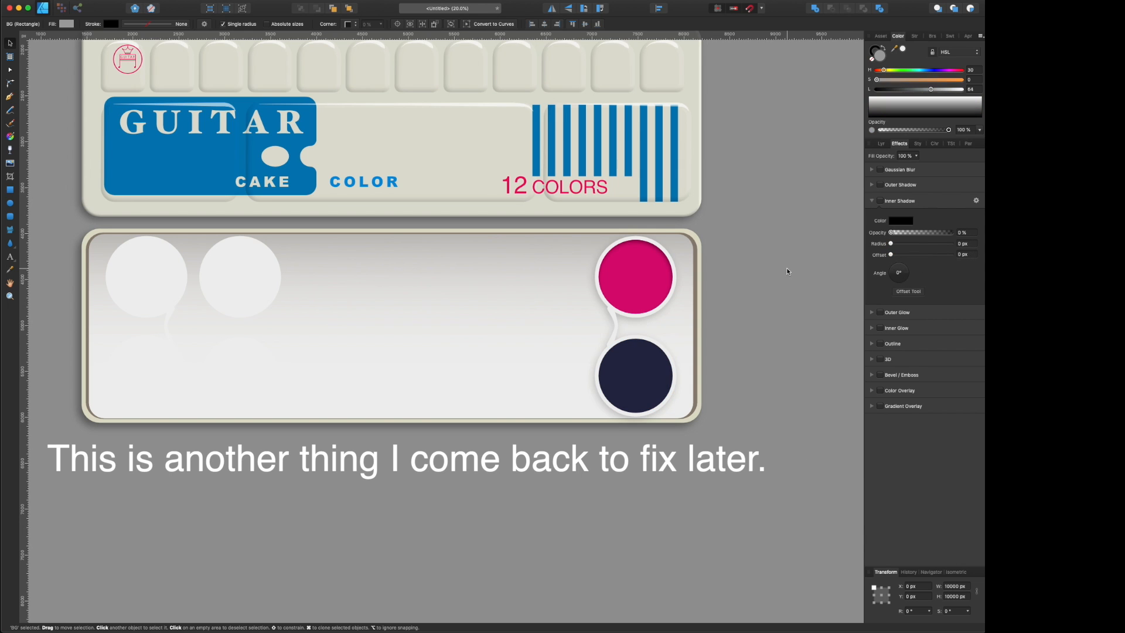
Step: Give the four circle fills of the first two columns an inner shadow with 23.9 px radius, 26.5 px offset and 251° angle
{"action": "left_click", "coordinate": [881, 143]}
{"action": "left_click", "coordinate": [907, 229]}
{"action": "left_click", "coordinate": [870, 231]}
{"action": "left_click", "coordinate": [903, 293]}
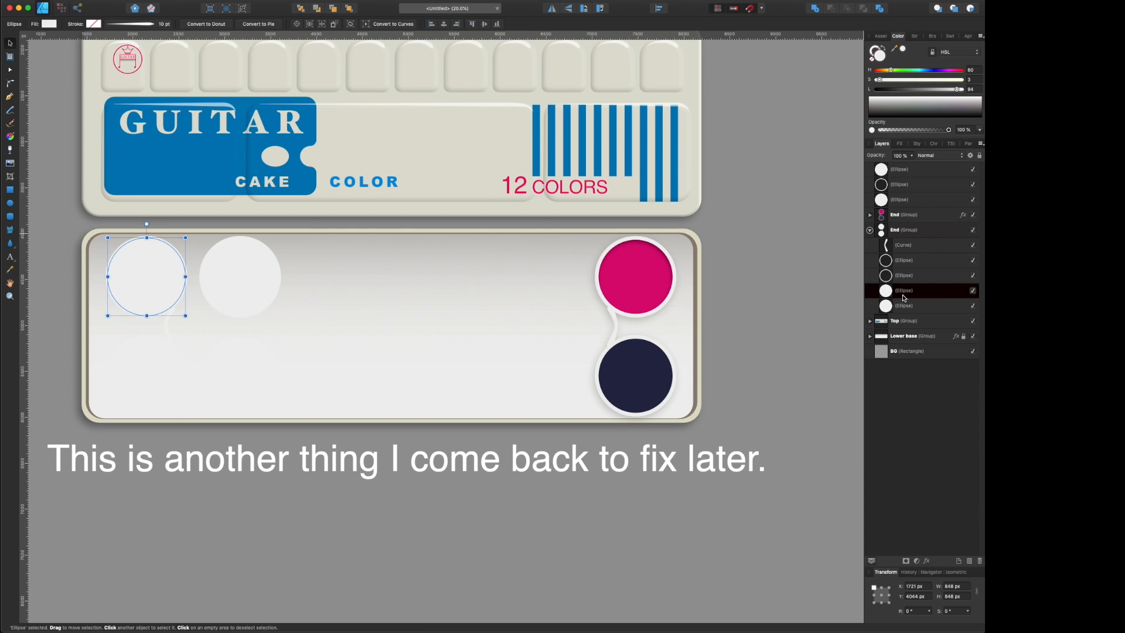
{"action": "left_click", "coordinate": [903, 308], "text": "shift"}
{"action": "left_click", "coordinate": [905, 201], "text": "super"}
{"action": "left_click", "coordinate": [903, 170], "text": "super"}
{"action": "left_click", "coordinate": [899, 143]}
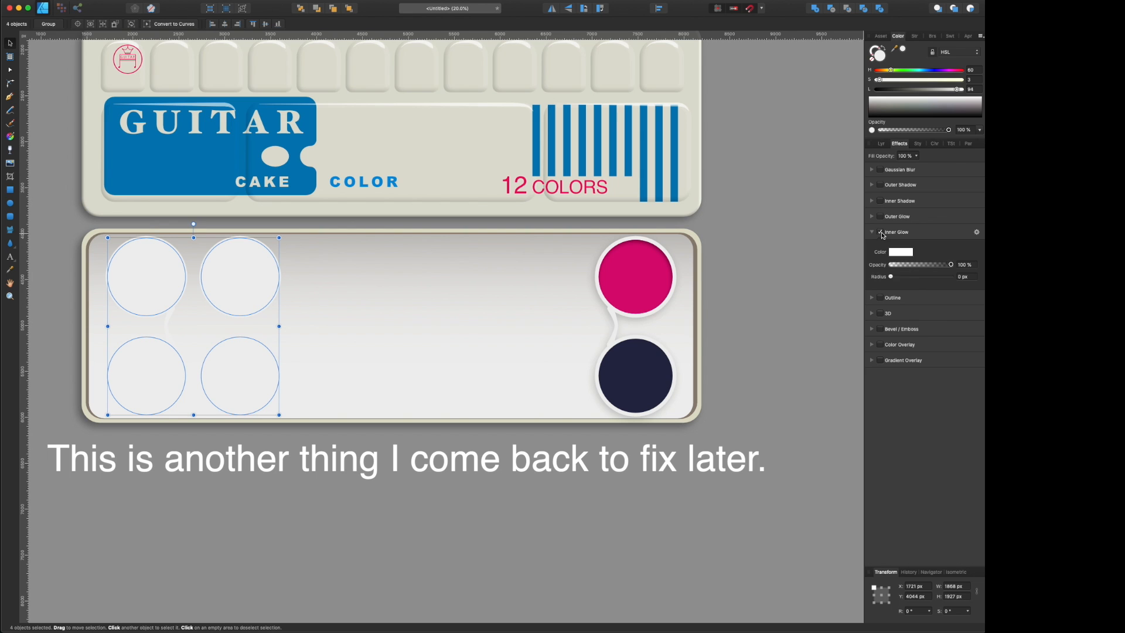
{"action": "left_click", "coordinate": [880, 201]}
{"action": "left_click_drag", "start_coordinate": [891, 243], "coordinate": [926, 255]}
{"action": "left_click_drag", "start_coordinate": [897, 279], "coordinate": [893, 286]}
{"action": "left_click_drag", "start_coordinate": [921, 233], "coordinate": [925, 233]}
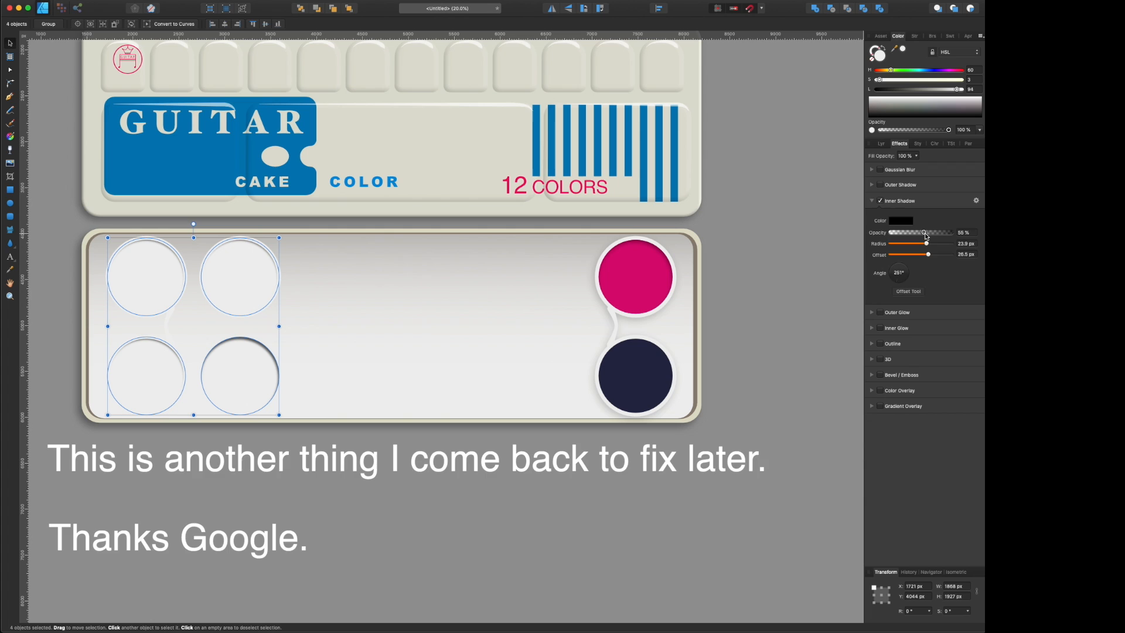
Step: Fill the second column's lower circle with teal, HSL 172, 99, 38
{"action": "left_click", "coordinate": [880, 144]}
{"action": "left_click", "coordinate": [903, 171]}
{"action": "left_click_drag", "start_coordinate": [904, 70], "coordinate": [960, 80]}
{"action": "left_click_drag", "start_coordinate": [956, 90], "coordinate": [902, 90]}
{"action": "left_click_drag", "start_coordinate": [911, 70], "coordinate": [909, 90]}
{"action": "left_click", "coordinate": [917, 70]}
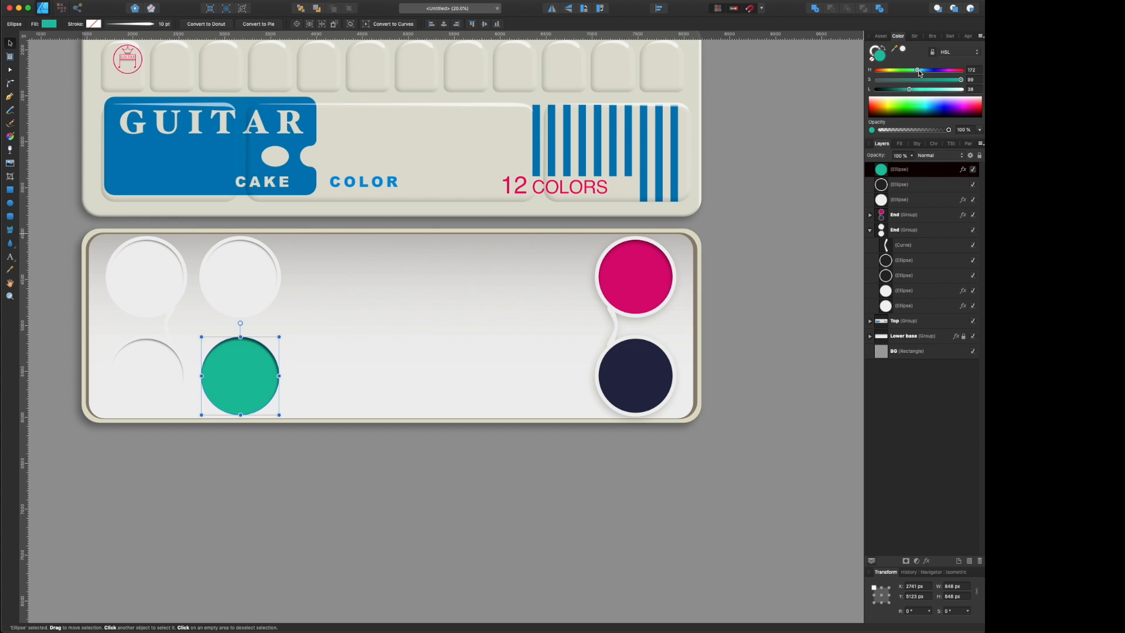
Step: Add an outer shadow to the first column's End group with 11% opacity, about 20 px radius, 40.3 px offset and 225° angle
{"action": "left_click", "coordinate": [904, 278]}
{"action": "left_click", "coordinate": [906, 186]}
{"action": "left_click", "coordinate": [870, 215]}
{"action": "left_click", "coordinate": [906, 258]}
{"action": "left_click", "coordinate": [906, 246]}
{"action": "left_click", "coordinate": [870, 215]}
{"action": "left_click", "coordinate": [870, 230]}
{"action": "left_click", "coordinate": [911, 232]}
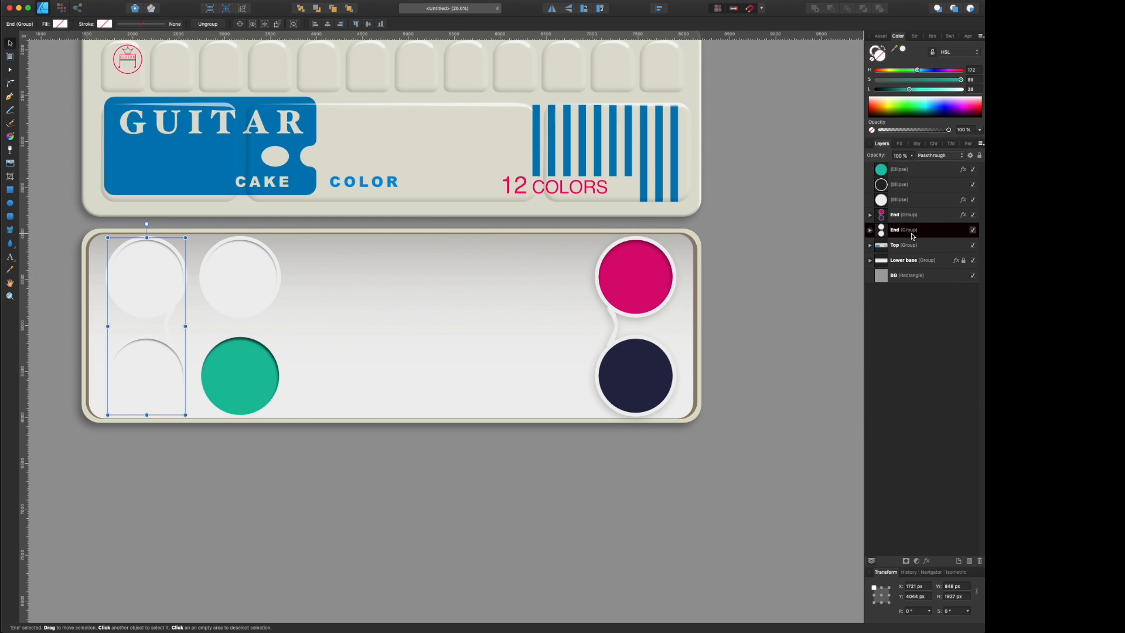
{"action": "left_click", "coordinate": [899, 143]}
{"action": "left_click", "coordinate": [879, 185]}
{"action": "mouse_move", "coordinate": [936, 228]}
{"action": "left_mouse_down"}
{"action": "mouse_move", "coordinate": [947, 231]}
{"action": "mouse_move", "coordinate": [938, 240]}
{"action": "mouse_move", "coordinate": [912, 228]}
{"action": "mouse_move", "coordinate": [923, 228]}
{"action": "left_mouse_up"}
{"action": "left_click_drag", "start_coordinate": [921, 217], "coordinate": [900, 217]}
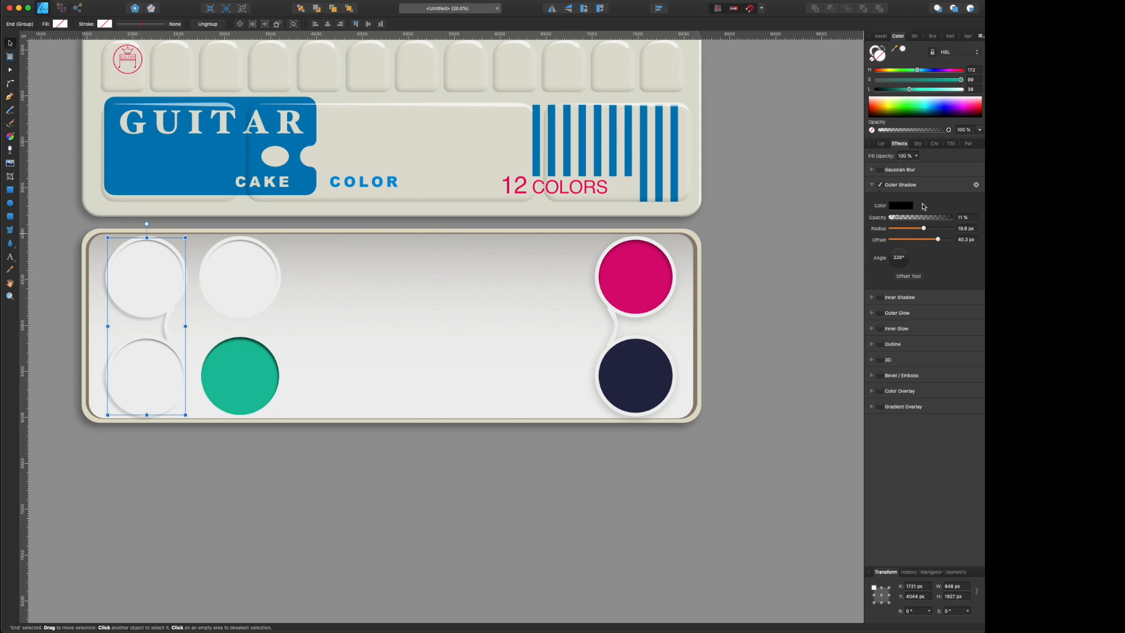
Step: Duplicate the second column's upper circle outline and place the copy around the teal circle
{"action": "left_click", "coordinate": [881, 144]}
{"action": "left_click", "coordinate": [906, 186]}
{"action": "key", "text": "super+j"}
{"action": "left_click_drag", "start_coordinate": [234, 273], "coordinate": [235, 374]}
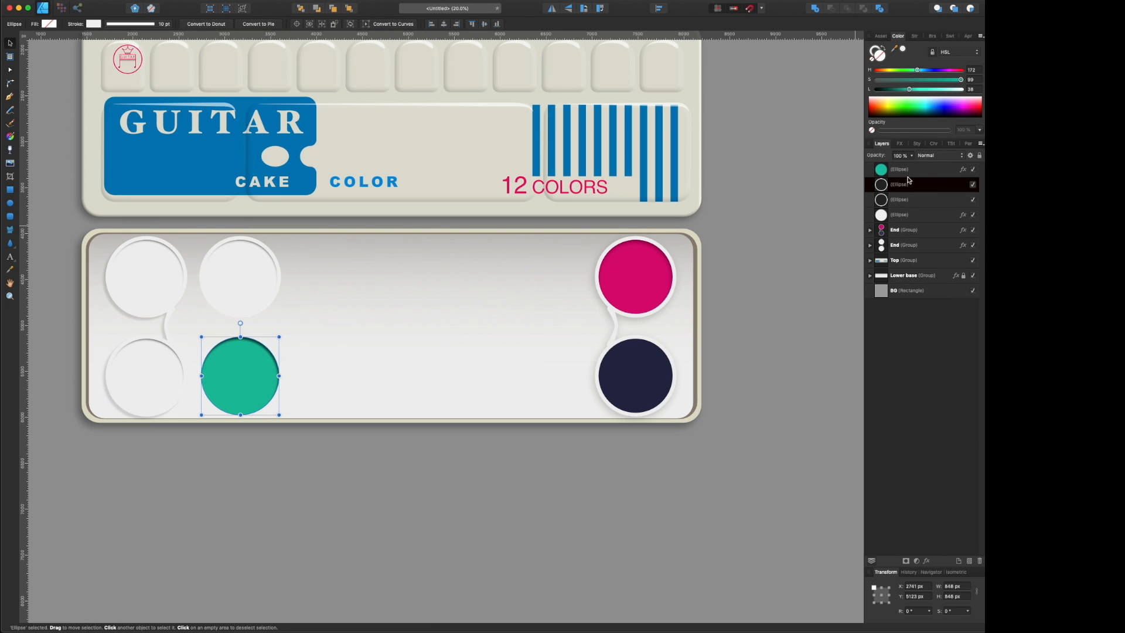
{"action": "left_click", "coordinate": [906, 199]}
{"action": "left_click", "coordinate": [907, 215]}
{"action": "left_click", "coordinate": [907, 184]}
Step: Fill the second column's upper circle with peach, HSL 28, 69, 87
{"action": "left_click", "coordinate": [905, 215]}
{"action": "left_click", "coordinate": [883, 70]}
{"action": "left_click", "coordinate": [935, 80]}
{"action": "left_click_drag", "start_coordinate": [936, 90], "coordinate": [951, 91]}
Step: Group the second column's fills and outlines and adjust an outer shadow's radius, offset, angle and opacity on the group
{"action": "left_click", "coordinate": [907, 185]}
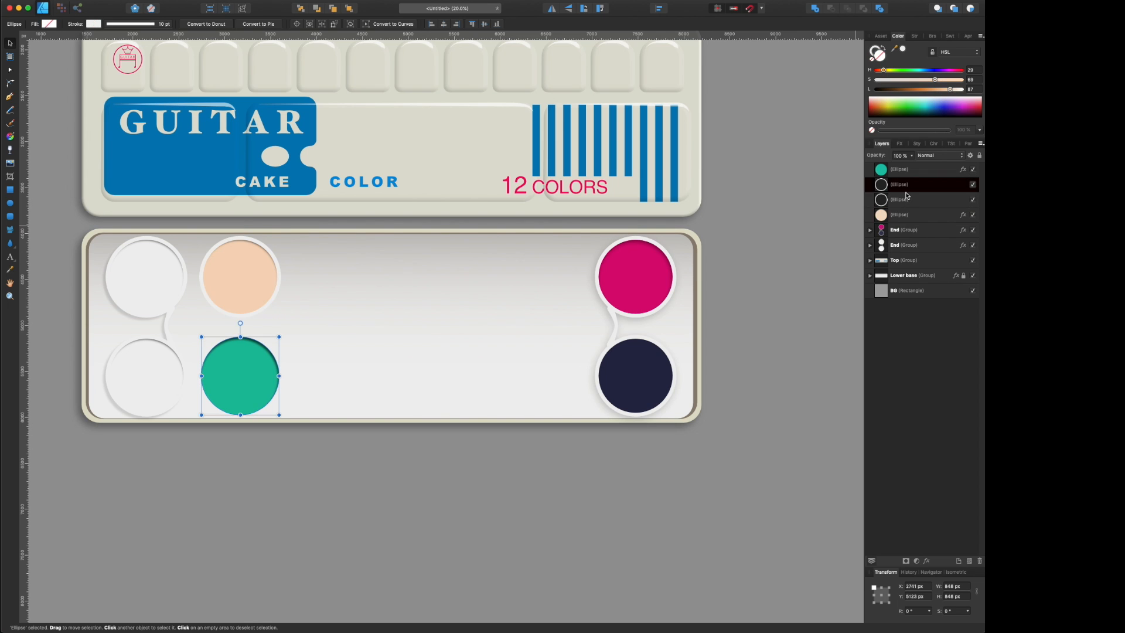
{"action": "left_click", "coordinate": [907, 214]}
{"action": "left_click", "coordinate": [904, 171], "text": "shift"}
{"action": "key", "text": "super+g"}
{"action": "left_click", "coordinate": [899, 144]}
{"action": "left_click", "coordinate": [872, 185]}
{"action": "left_click_drag", "start_coordinate": [891, 228], "coordinate": [933, 229]}
{"action": "left_click_drag", "start_coordinate": [890, 240], "coordinate": [914, 239]}
{"action": "left_click_drag", "start_coordinate": [905, 263], "coordinate": [889, 271]}
{"action": "left_click_drag", "start_coordinate": [934, 228], "coordinate": [947, 229]}
{"action": "mouse_move", "coordinate": [913, 239]}
{"action": "left_mouse_down"}
{"action": "mouse_move", "coordinate": [929, 239]}
{"action": "mouse_move", "coordinate": [912, 219]}
{"action": "left_mouse_up"}
{"action": "left_click", "coordinate": [872, 169]}
Step: Set the stroke width of the teal circle's outline to 20 pt
{"action": "left_click", "coordinate": [881, 144]}
{"action": "left_click", "coordinate": [870, 170]}
{"action": "left_click", "coordinate": [906, 215]}
{"action": "left_click", "coordinate": [915, 36]}
{"action": "left_click", "coordinate": [911, 237]}
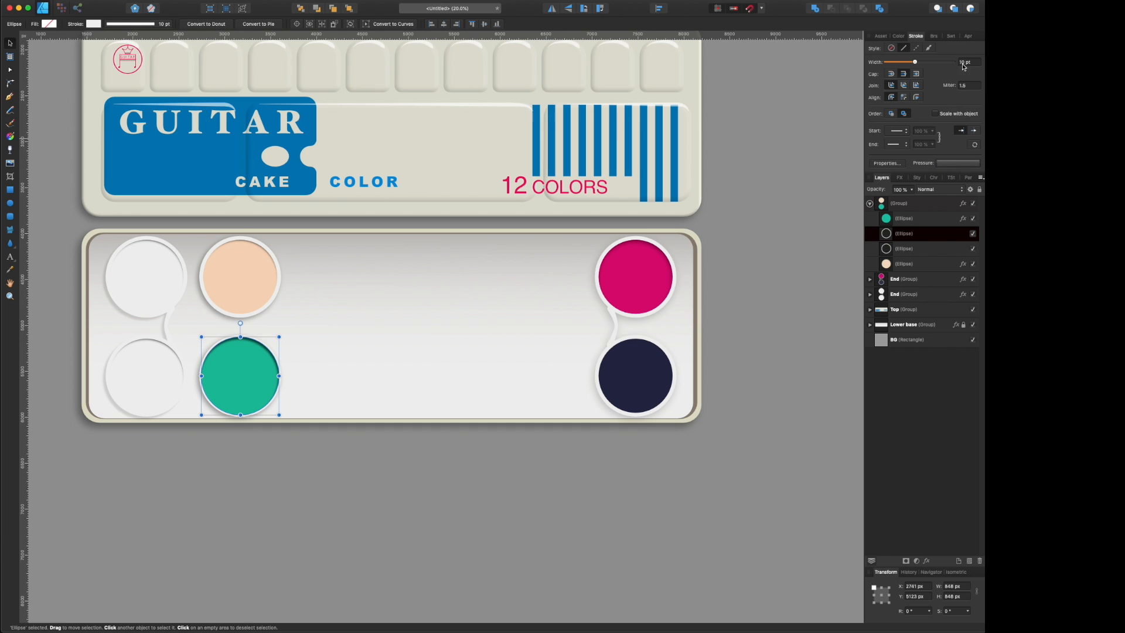
{"action": "left_click", "coordinate": [909, 250]}
{"action": "left_click", "coordinate": [909, 236]}
{"action": "left_click", "coordinate": [909, 251]}
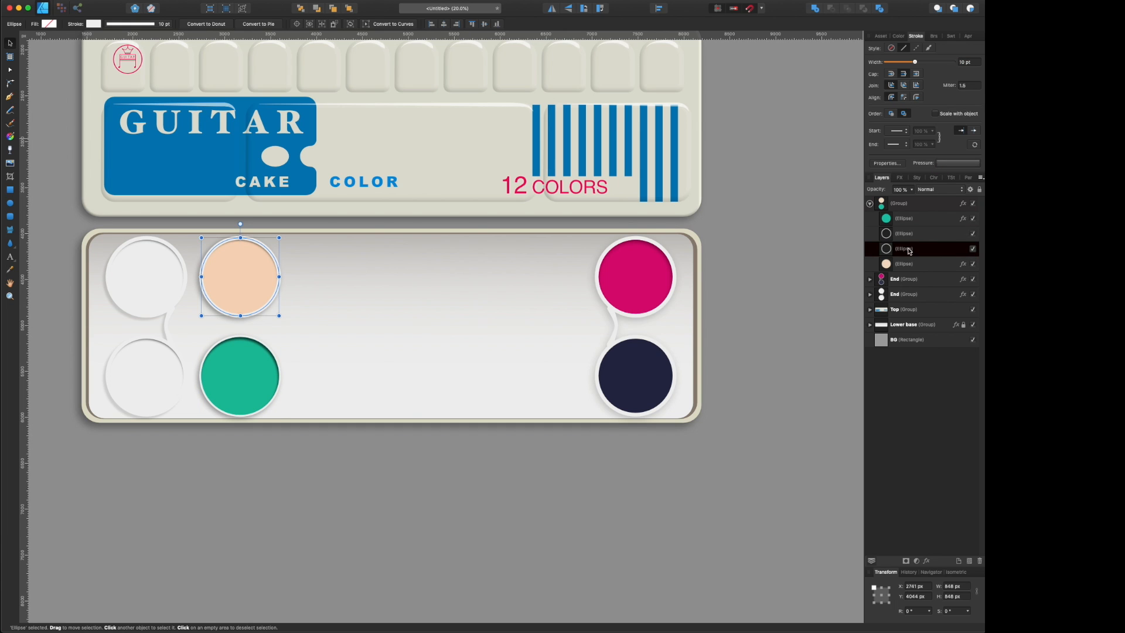
{"action": "left_click", "coordinate": [909, 234]}
{"action": "left_click_drag", "start_coordinate": [914, 62], "coordinate": [922, 62]}
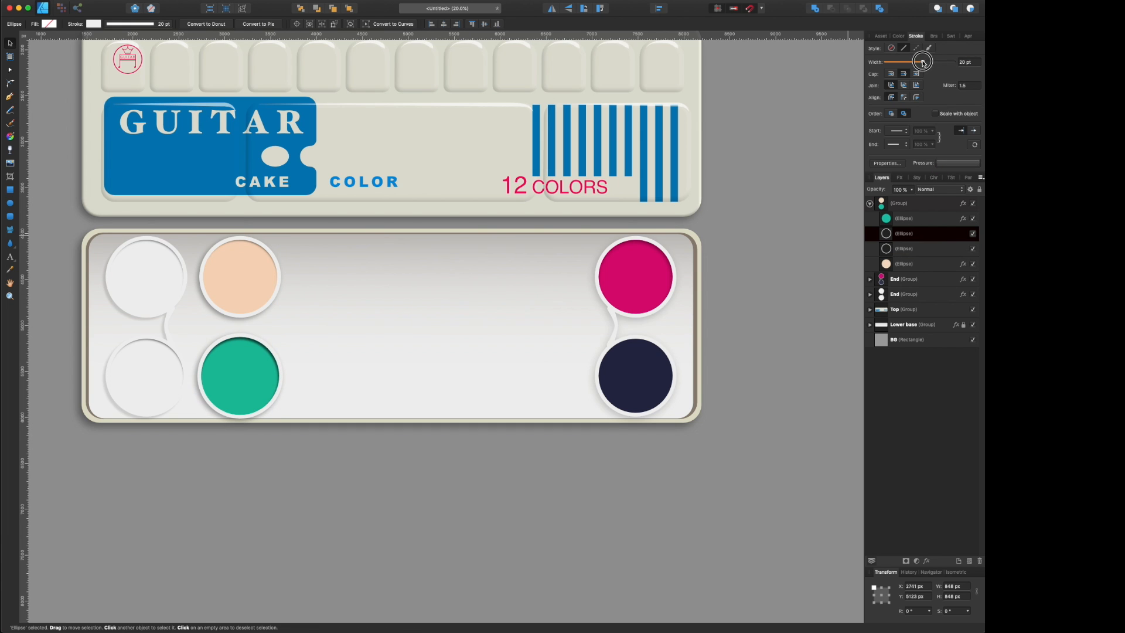
{"action": "left_click", "coordinate": [49, 74]}
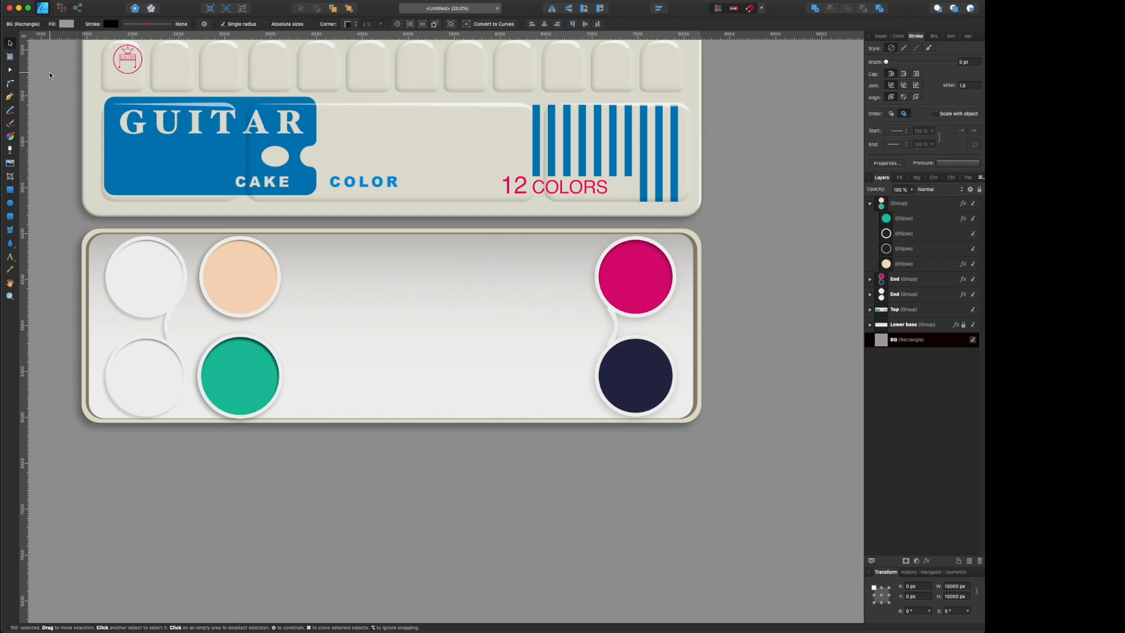
Step: Fill the first column's lower circle with green, HSL 88, 63, 42
{"action": "left_click", "coordinate": [147, 375]}
{"action": "left_click", "coordinate": [897, 36]}
{"action": "left_click_drag", "start_coordinate": [901, 71], "coordinate": [897, 71]}
{"action": "left_click_drag", "start_coordinate": [880, 80], "coordinate": [912, 89]}
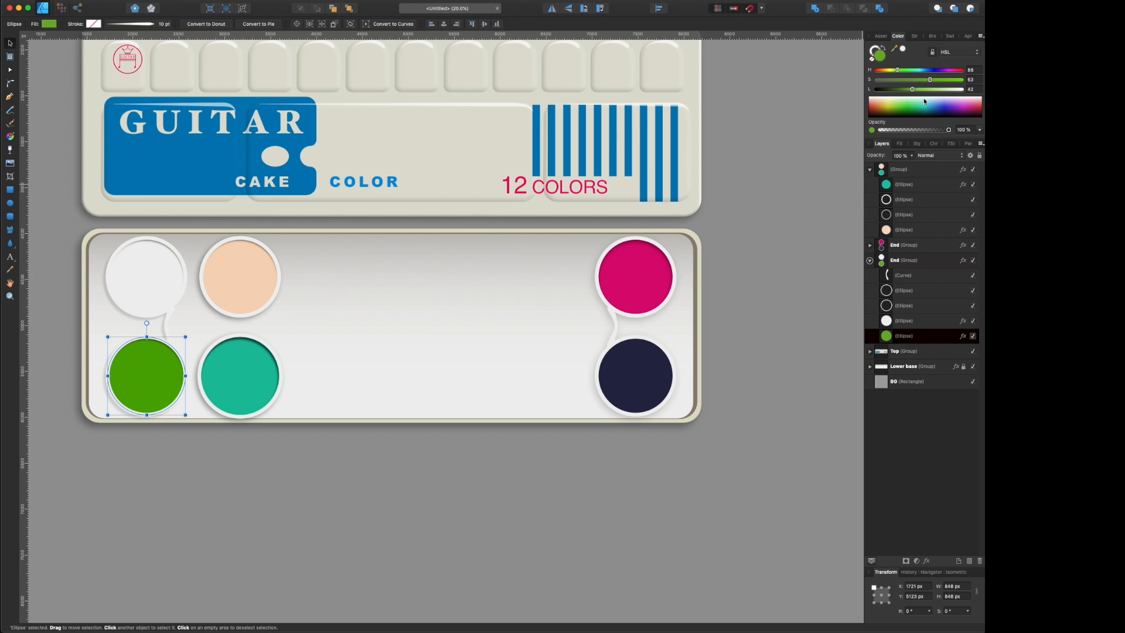
Step: Duplicate the second column's paint-cup group across the tray to make the third, fourth and fifth columns
{"action": "left_click", "coordinate": [869, 169]}
{"action": "right_click", "coordinate": [910, 166]}
{"action": "left_click", "coordinate": [934, 245]}
{"action": "mouse_move", "coordinate": [253, 308]}
{"action": "left_mouse_down"}
{"action": "mouse_move", "coordinate": [529, 313]}
{"action": "mouse_move", "coordinate": [563, 295]}
{"action": "left_mouse_up"}
{"action": "key", "text": "shift+Left"}
{"action": "key", "text": "shift+Left"}
{"action": "left_click", "coordinate": [911, 216]}
{"action": "key", "text": "shift+Right"}
{"action": "key", "text": "shift+Right"}
{"action": "key", "text": "shift+Right"}
Step: Adjust the horizontal positions of the duplicated paint-cup groups so the columns are evenly spaced between the two end groups
{"action": "left_click", "coordinate": [904, 185]}
{"action": "left_click_drag", "start_coordinate": [438, 257], "coordinate": [453, 257]}
{"action": "left_click_drag", "start_coordinate": [338, 263], "coordinate": [347, 263]}
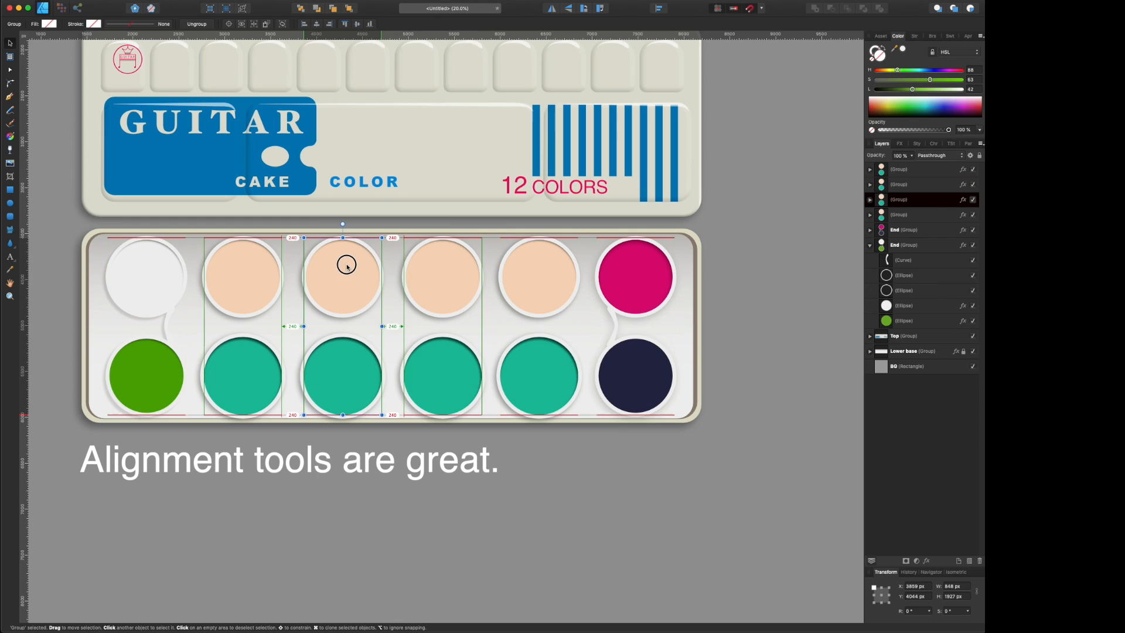
{"action": "left_click_drag", "start_coordinate": [431, 274], "coordinate": [428, 274]}
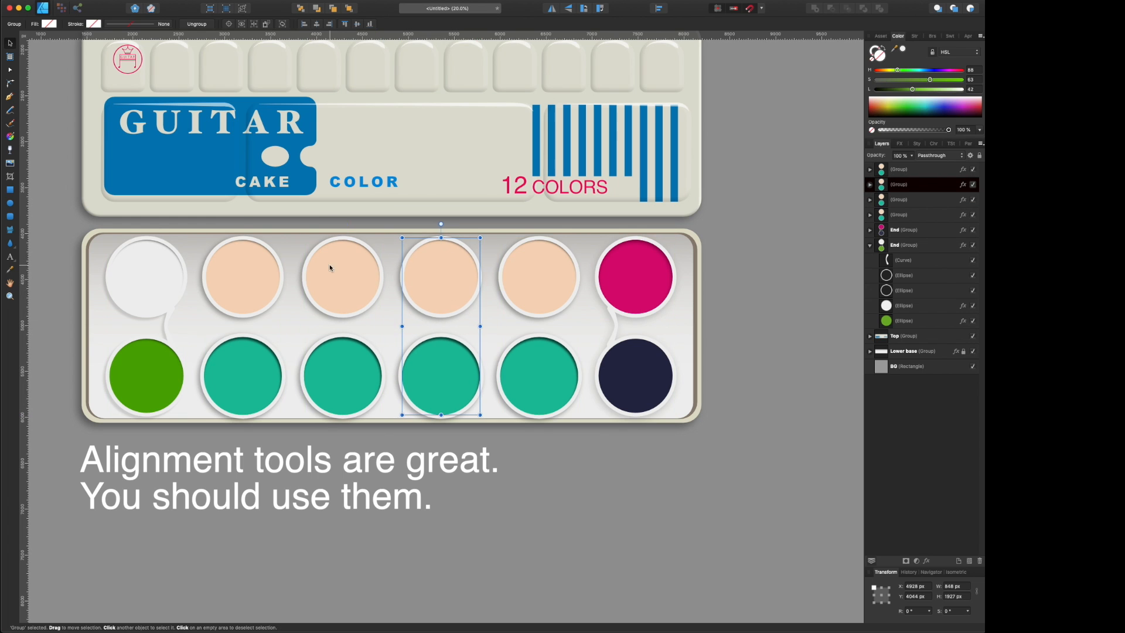
{"action": "left_click", "coordinate": [254, 272]}
{"action": "left_click", "coordinate": [527, 279]}
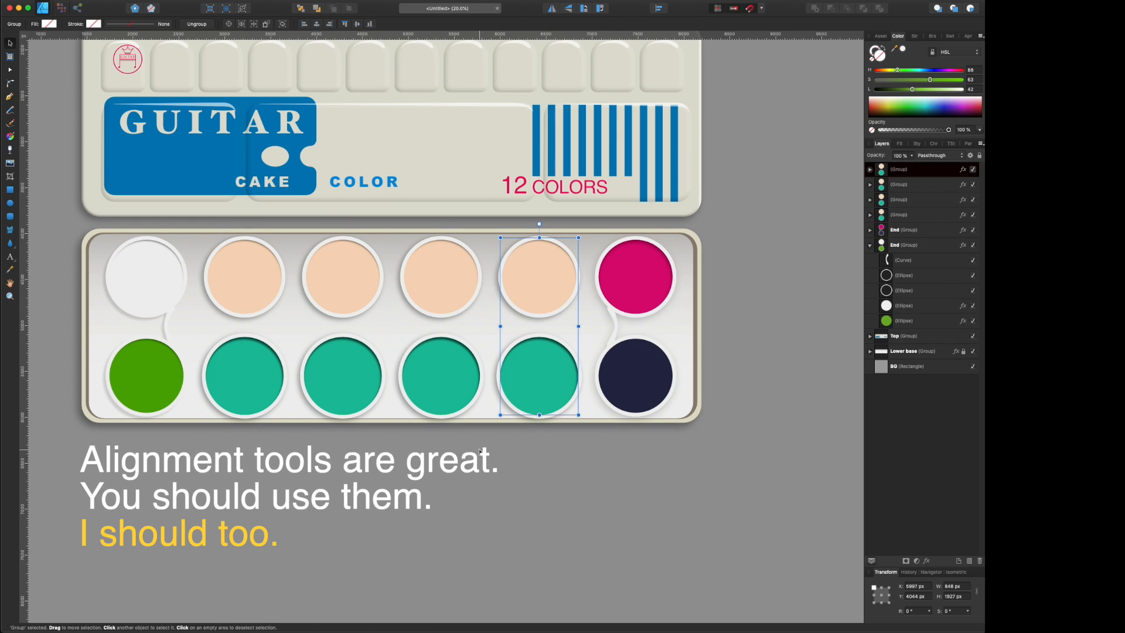
Step: Fill the third column's upper circle with yellow and its lower circle with dark red
{"action": "double_click", "coordinate": [331, 295]}
{"action": "left_click", "coordinate": [887, 70]}
{"action": "left_click", "coordinate": [920, 89]}
{"action": "mouse_move", "coordinate": [935, 80]}
{"action": "left_mouse_down"}
{"action": "mouse_move", "coordinate": [953, 79]}
{"action": "mouse_move", "coordinate": [941, 89]}
{"action": "left_mouse_up"}
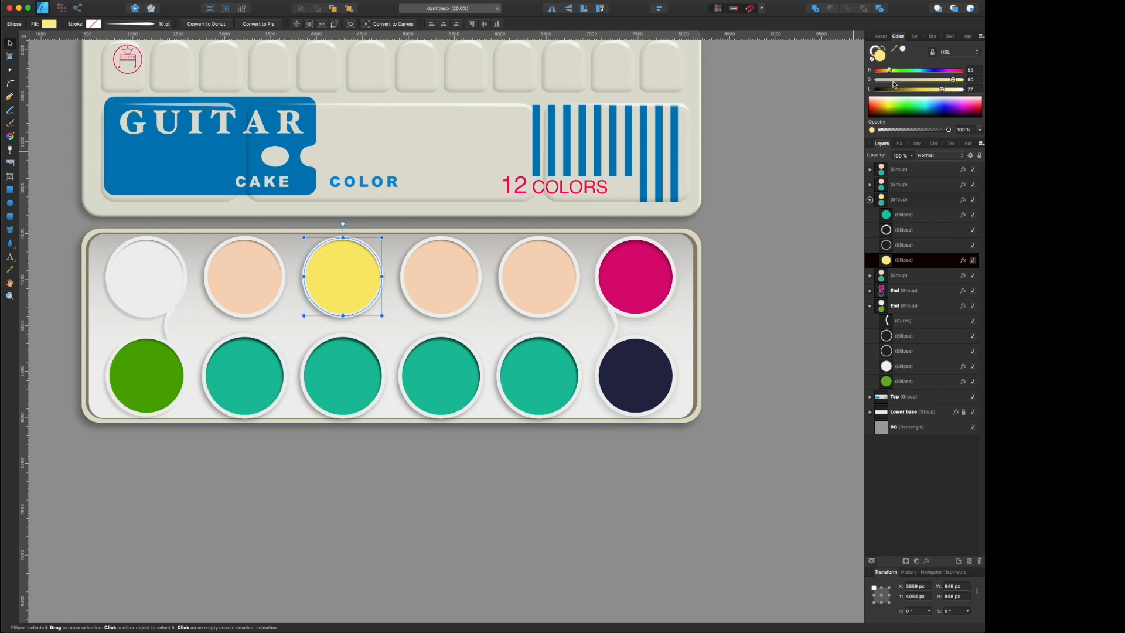
{"action": "left_click", "coordinate": [347, 379]}
{"action": "left_click", "coordinate": [877, 70]}
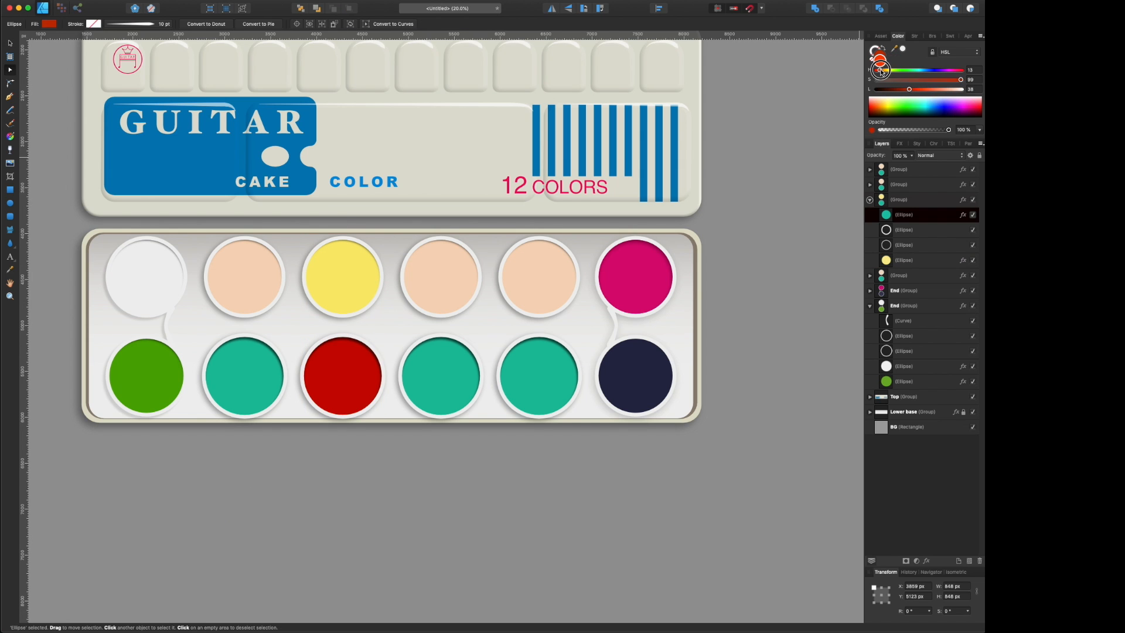
{"action": "left_click_drag", "start_coordinate": [909, 89], "coordinate": [903, 89]}
Step: Fill the fourth column's upper circle with brown, HSL 34, 50, 53, and its lower circle with bright blue
{"action": "left_click", "coordinate": [441, 279]}
{"action": "left_click", "coordinate": [885, 69]}
{"action": "left_click", "coordinate": [913, 89]}
{"action": "left_click", "coordinate": [927, 80]}
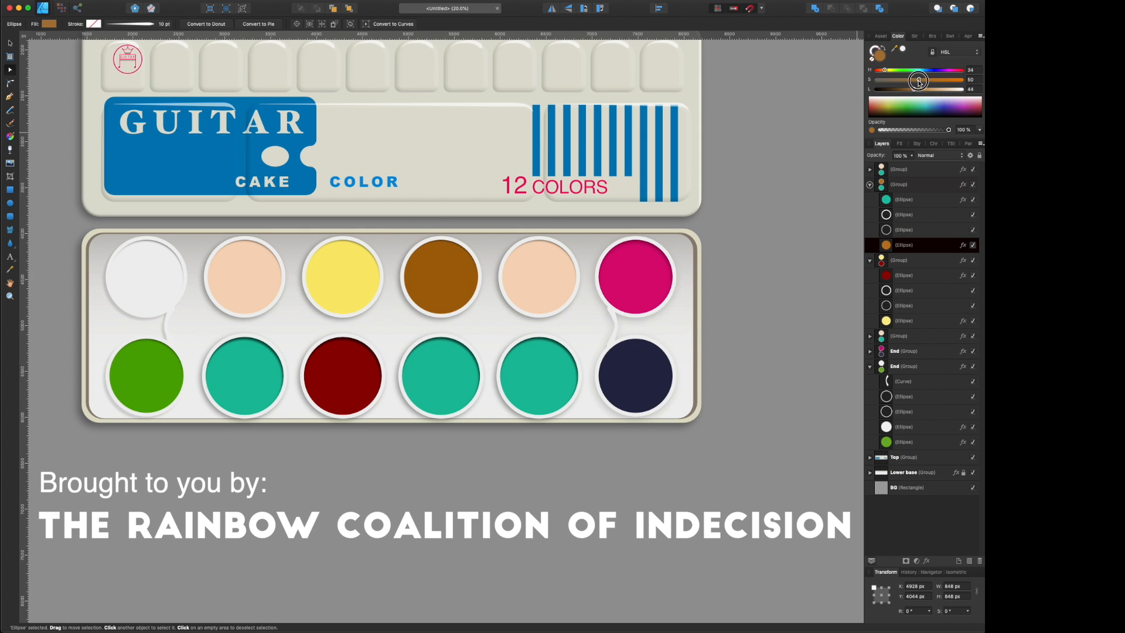
{"action": "left_click", "coordinate": [921, 90]}
{"action": "left_click", "coordinate": [448, 374]}
{"action": "left_click_drag", "start_coordinate": [919, 70], "coordinate": [925, 71]}
Step: Fill the fifth column's lower circle with deep blue and its upper circle with red, HSL 0, 60, 61
{"action": "left_click", "coordinate": [539, 375]}
{"action": "left_click", "coordinate": [927, 70]}
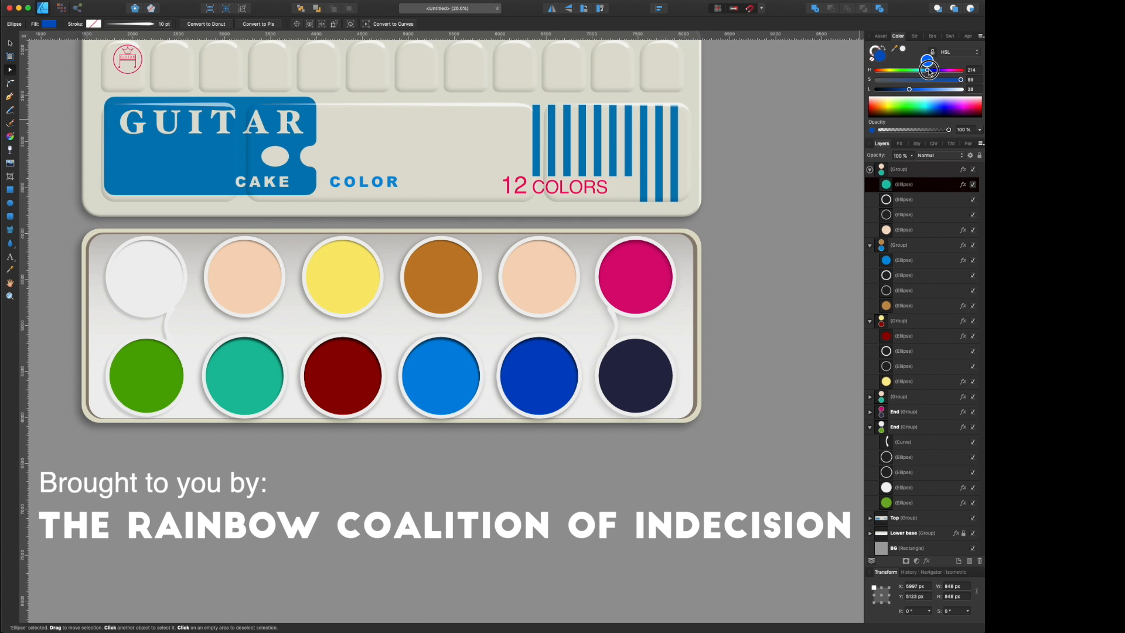
{"action": "left_click", "coordinate": [533, 278]}
{"action": "left_click", "coordinate": [876, 70]}
{"action": "left_click_drag", "start_coordinate": [950, 89], "coordinate": [919, 89]}
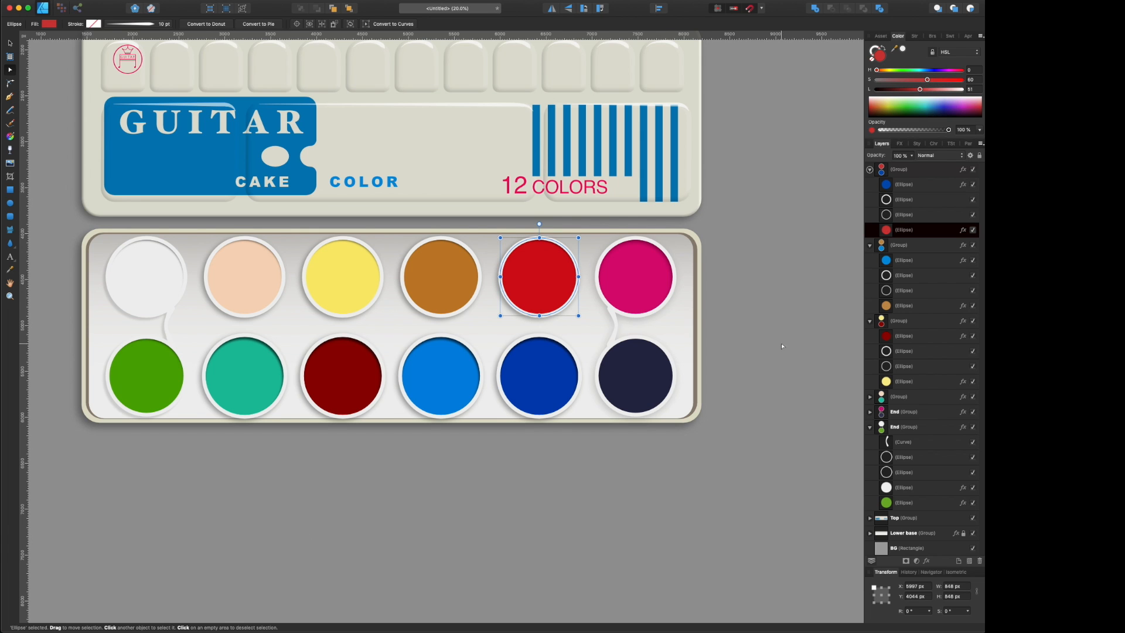
Step: Add a Color Overlay effect of green, HSL 105, 100, 34, with some noise to the first column's lower circle
{"action": "key", "text": "super+minus"}
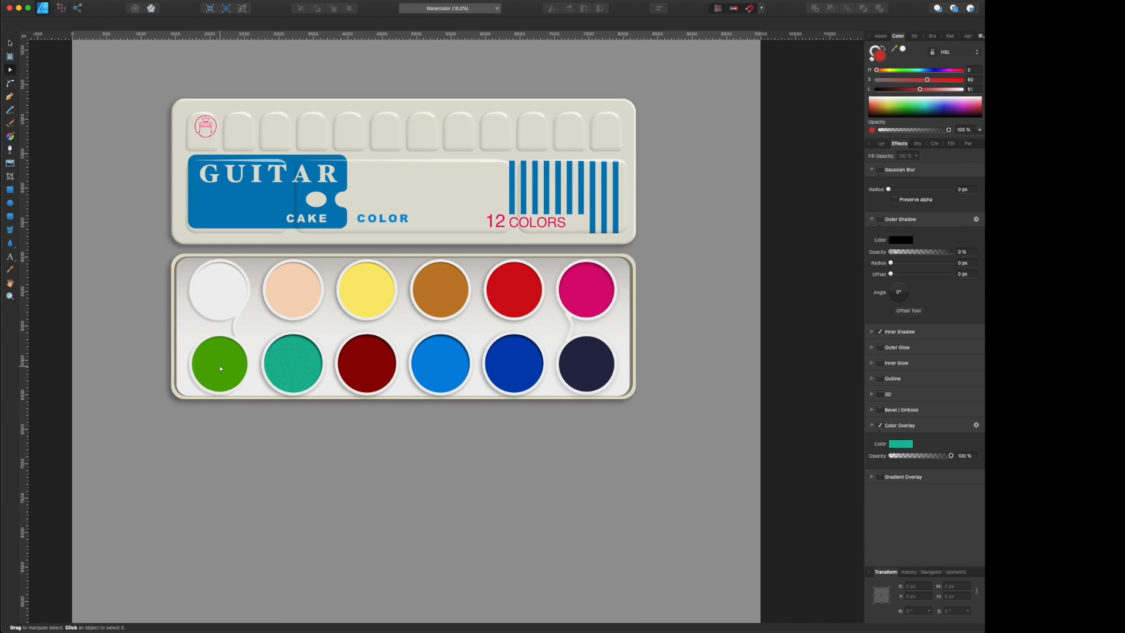
{"action": "left_click", "coordinate": [219, 364]}
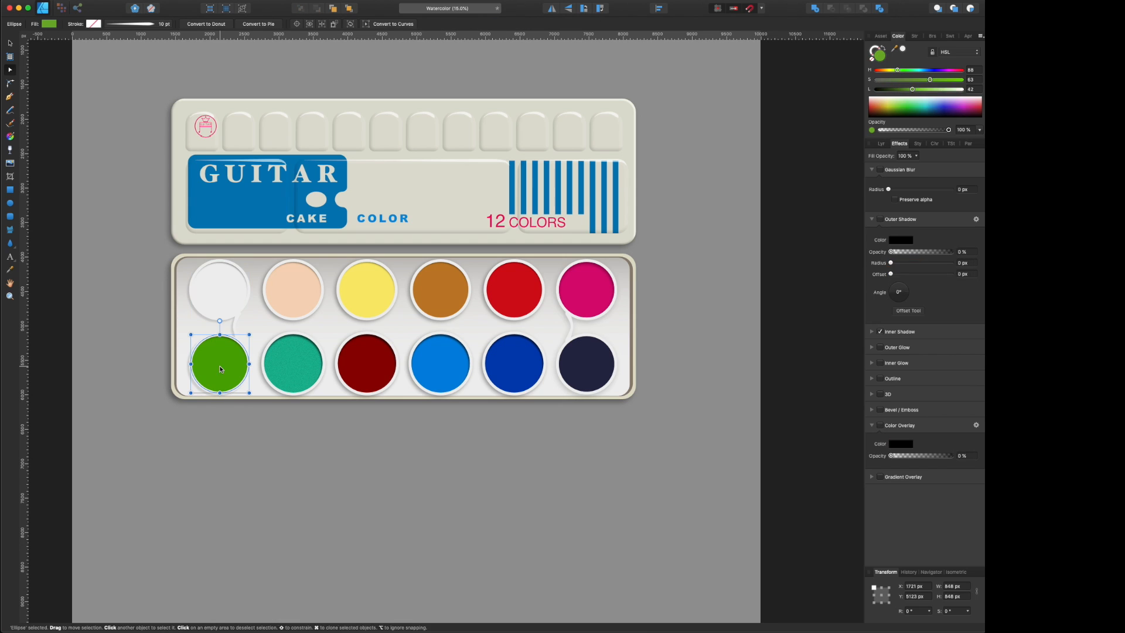
{"action": "left_click", "coordinate": [872, 170]}
{"action": "left_click", "coordinate": [880, 295]}
{"action": "left_click", "coordinate": [899, 313]}
{"action": "left_click", "coordinate": [924, 423]}
{"action": "left_click_drag", "start_coordinate": [927, 419], "coordinate": [945, 416]}
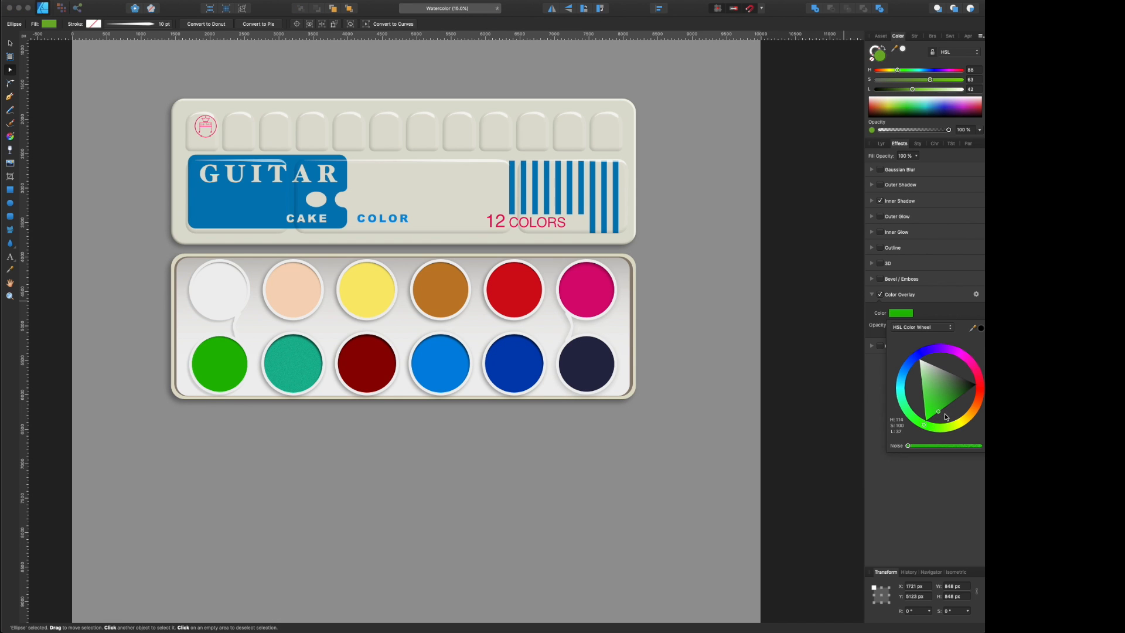
{"action": "left_click_drag", "start_coordinate": [925, 427], "coordinate": [945, 410]}
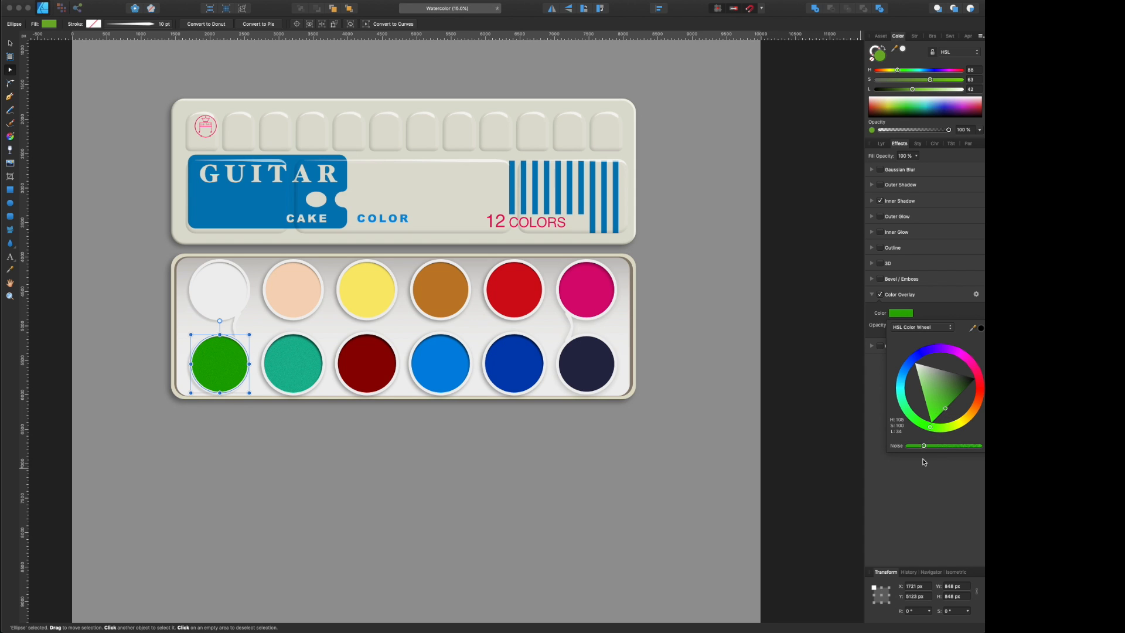
{"action": "left_click", "coordinate": [873, 295]}
{"action": "left_click", "coordinate": [873, 294]}
Step: Add a noisy Color Overlay of darker red to the third column's lower circle
{"action": "left_click", "coordinate": [367, 364]}
{"action": "left_click", "coordinate": [880, 294]}
{"action": "left_click", "coordinate": [900, 313]}
{"action": "left_click_drag", "start_coordinate": [936, 389], "coordinate": [949, 372]}
Step: Add a Color Overlay of yellow, HSL 57, 100, 76, with noise to the third column's upper circle
{"action": "left_click", "coordinate": [367, 288]}
{"action": "left_click", "coordinate": [880, 294]}
{"action": "left_click", "coordinate": [900, 314]}
{"action": "left_click", "coordinate": [962, 421]}
{"action": "left_click", "coordinate": [930, 403]}
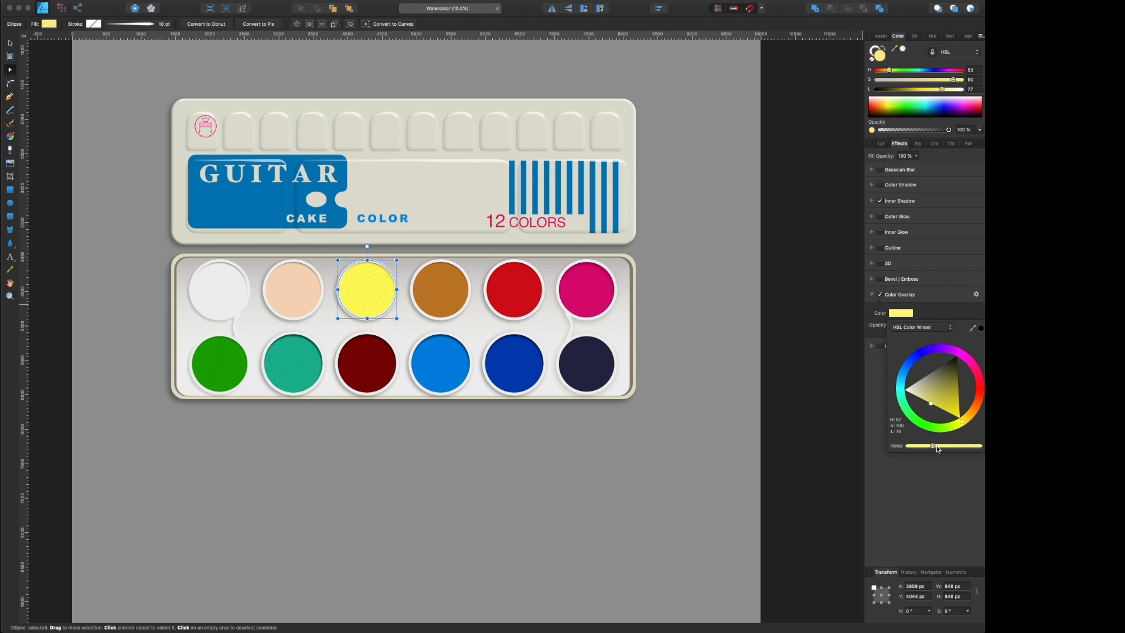
{"action": "left_click", "coordinate": [875, 358]}
{"action": "left_click", "coordinate": [871, 295]}
Step: Add a noisy Color Overlay of orange-brown to the fourth column's upper circle
{"action": "left_click", "coordinate": [441, 289]}
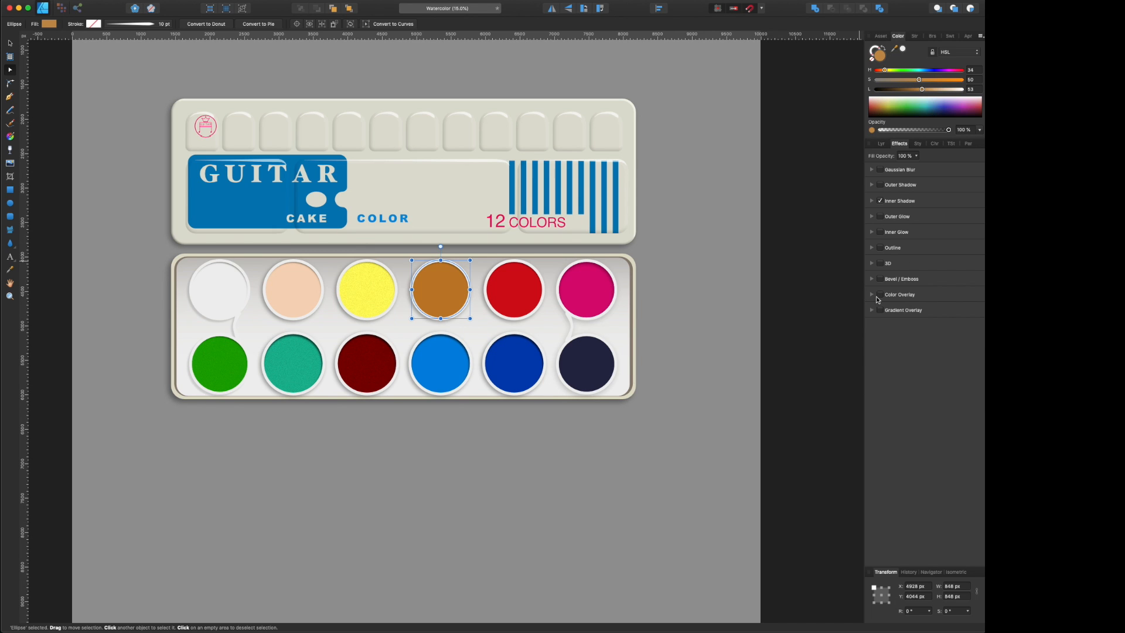
{"action": "left_click", "coordinate": [880, 295]}
{"action": "left_click", "coordinate": [900, 314]}
{"action": "left_click", "coordinate": [973, 410]}
{"action": "left_click_drag", "start_coordinate": [959, 391], "coordinate": [935, 368]}
Step: Add a Color Overlay of lighter blue with noise to the fourth column's lower circle
{"action": "left_click", "coordinate": [440, 363]}
{"action": "left_click", "coordinate": [880, 294]}
{"action": "left_click", "coordinate": [901, 313]}
{"action": "left_click", "coordinate": [911, 361]}
{"action": "left_click_drag", "start_coordinate": [907, 446], "coordinate": [931, 446]}
Step: Add noisy Color Overlays to the upper circles of the last two columns: red on the fifth and crimson-magenta on the sixth
{"action": "left_click", "coordinate": [514, 289]}
{"action": "left_click", "coordinate": [896, 313]}
{"action": "left_click", "coordinate": [963, 382]}
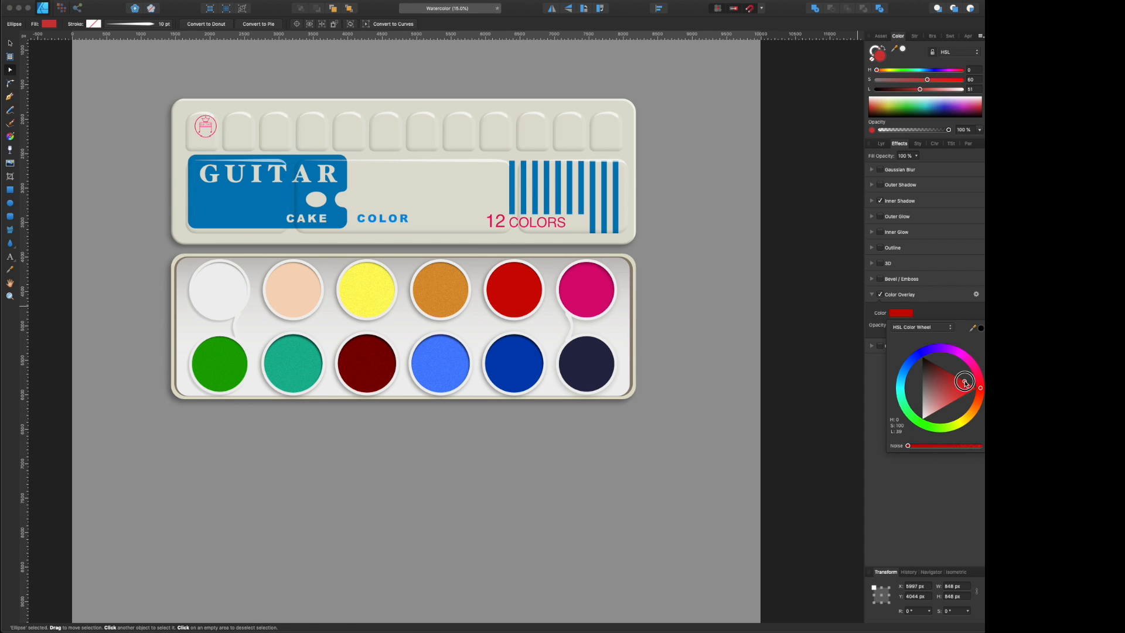
{"action": "left_click", "coordinate": [586, 289]}
{"action": "left_click", "coordinate": [880, 294]}
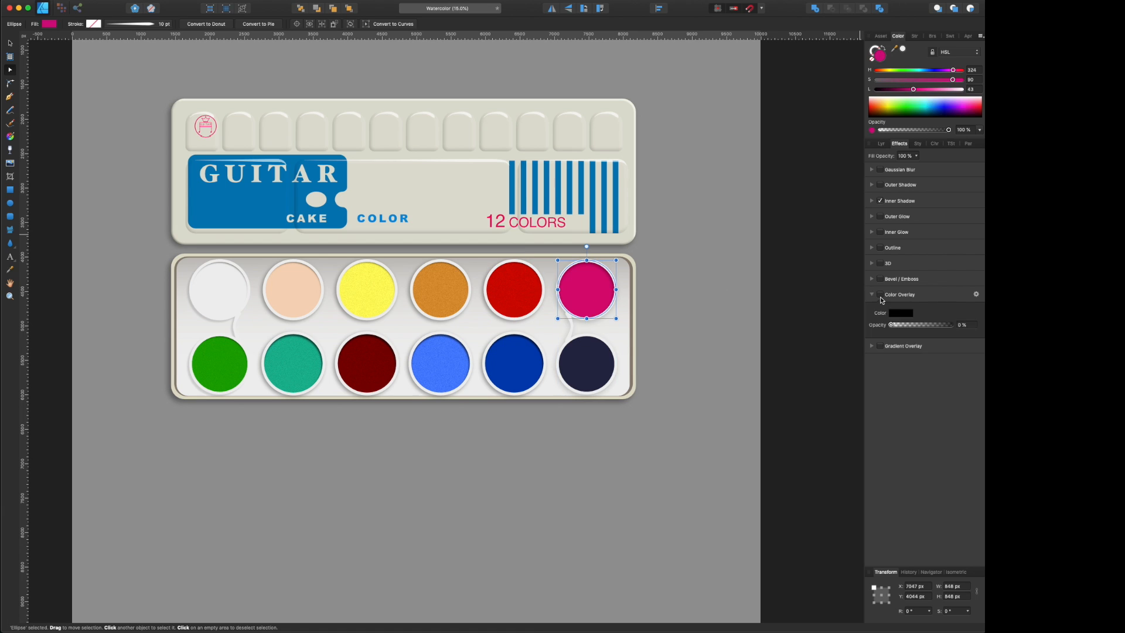
{"action": "left_click", "coordinate": [900, 313]}
{"action": "left_click", "coordinate": [974, 368]}
{"action": "left_click", "coordinate": [959, 370]}
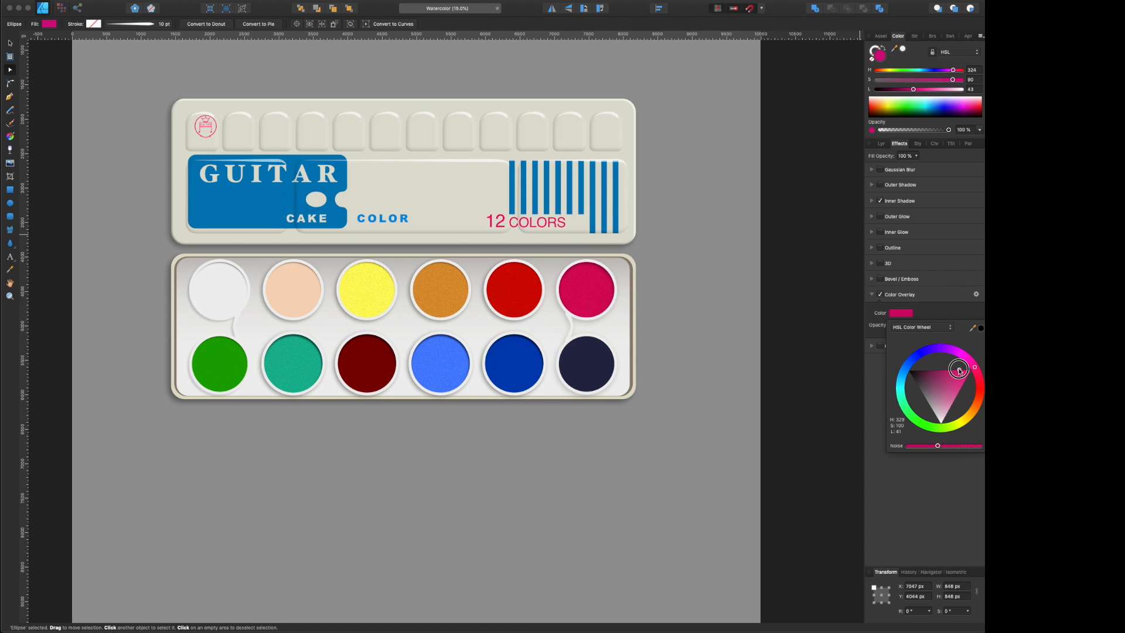
Step: Add noisy Color Overlays to the lower circles of the last two columns: indigo blue on the fifth and dark navy on the sixth
{"action": "left_click", "coordinate": [506, 371]}
{"action": "left_click", "coordinate": [918, 356]}
{"action": "mouse_move", "coordinate": [926, 379]}
{"action": "left_mouse_down"}
{"action": "mouse_move", "coordinate": [938, 377]}
{"action": "mouse_move", "coordinate": [922, 353]}
{"action": "left_mouse_up"}
{"action": "left_click", "coordinate": [588, 365]}
{"action": "left_click", "coordinate": [880, 294]}
{"action": "left_click", "coordinate": [901, 313]}
{"action": "left_click", "coordinate": [931, 446]}
{"action": "mouse_move", "coordinate": [930, 409]}
{"action": "left_mouse_down"}
{"action": "mouse_move", "coordinate": [942, 392]}
{"action": "mouse_move", "coordinate": [931, 402]}
{"action": "left_mouse_up"}
Step: Add a Color Overlay of muted peach, HSL 21, 42, 74, with noise to the second column's upper circle
{"action": "left_click", "coordinate": [285, 295]}
{"action": "left_click", "coordinate": [880, 295]}
{"action": "left_click", "coordinate": [900, 313]}
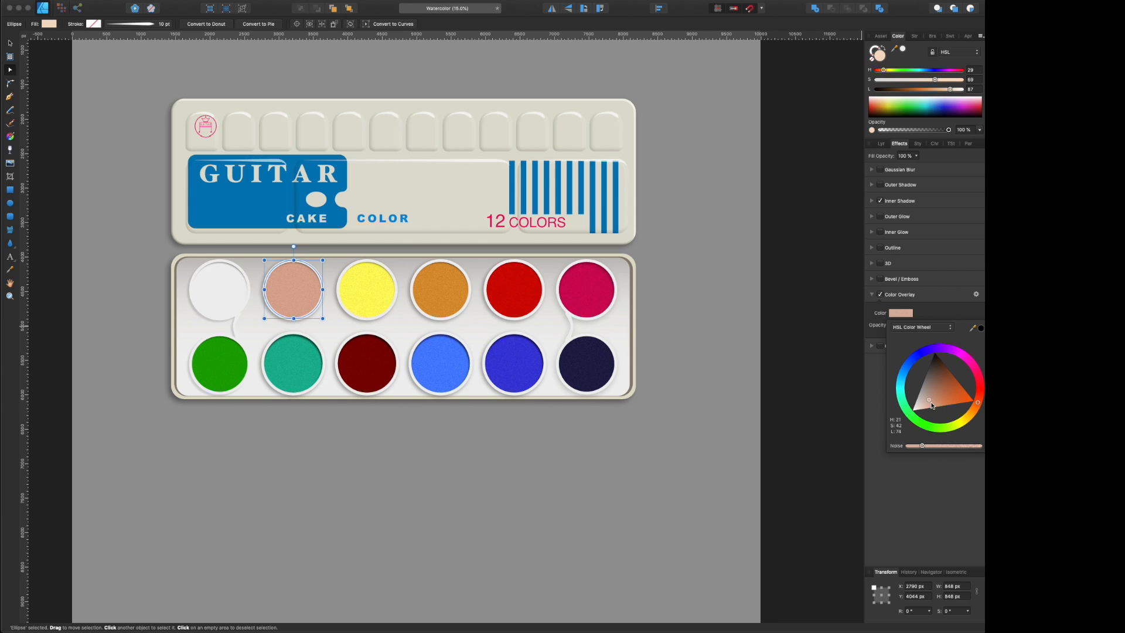
Step: Add a Color Overlay of pure white with noise to the first column's upper circle
{"action": "left_click", "coordinate": [220, 290]}
{"action": "left_click", "coordinate": [880, 295]}
{"action": "left_click", "coordinate": [900, 312]}
{"action": "left_click_drag", "start_coordinate": [929, 404], "coordinate": [922, 419]}
{"action": "left_click", "coordinate": [932, 447]}
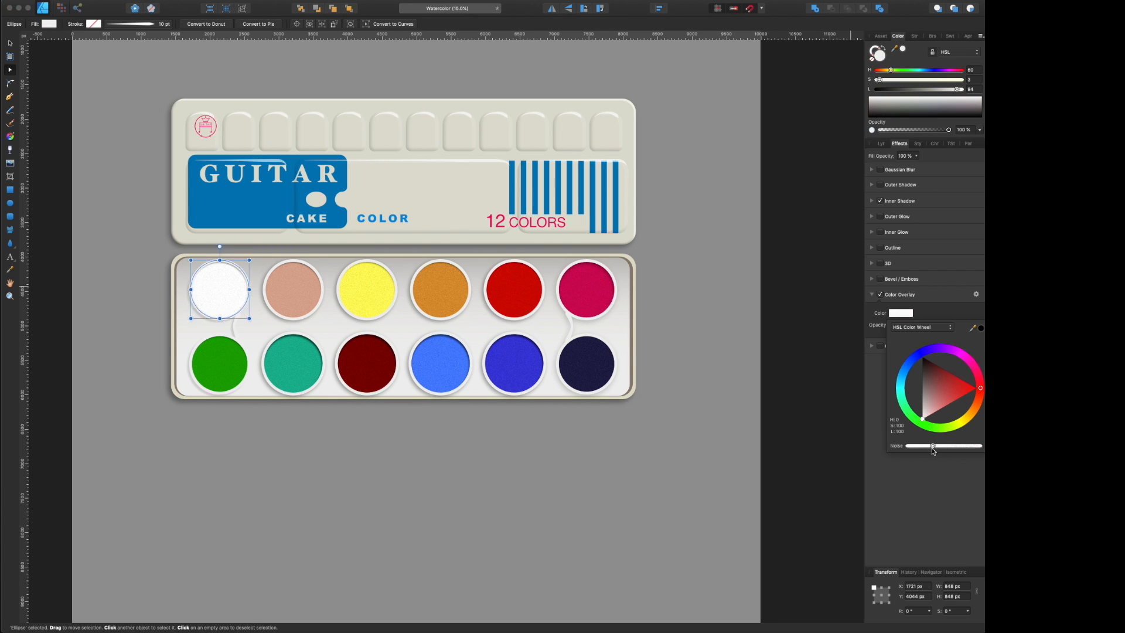
{"action": "left_click", "coordinate": [783, 210]}
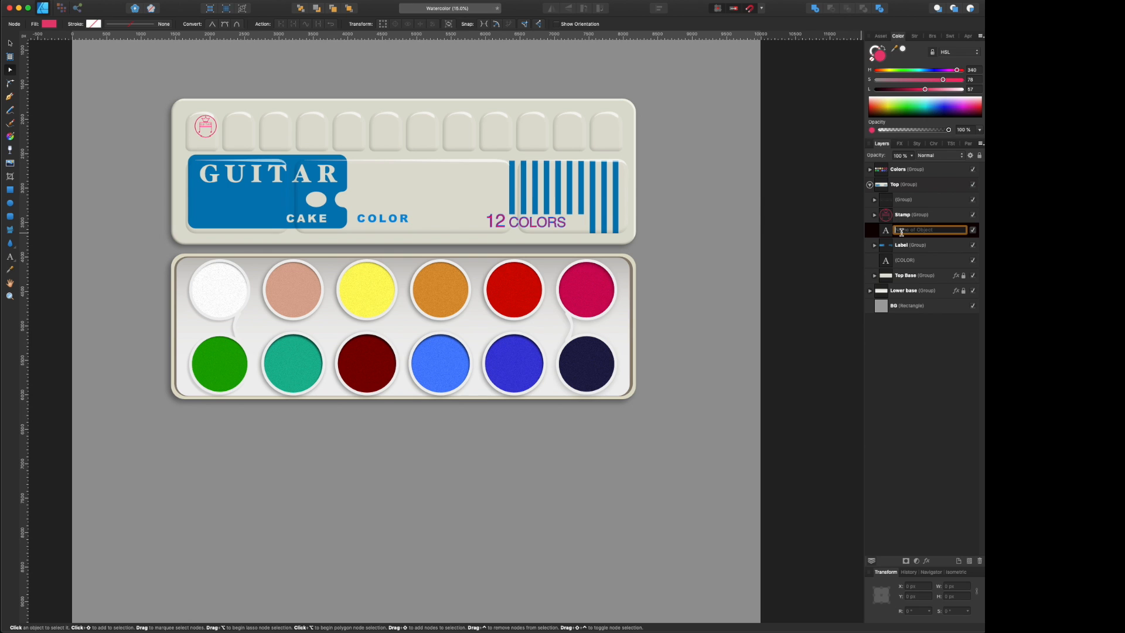
Step: Shrink the "12 COLORS" lettering and add the text "EKOKEC - 12" beside it, placed inside the Top group
{"action": "left_click", "coordinate": [11, 44]}
{"action": "left_click_drag", "start_coordinate": [553, 221], "coordinate": [546, 224]}
{"action": "key", "text": "t"}
{"action": "key", "text": "super+1"}
{"action": "key", "text": "super+0"}
{"action": "left_click", "coordinate": [554, 221]}
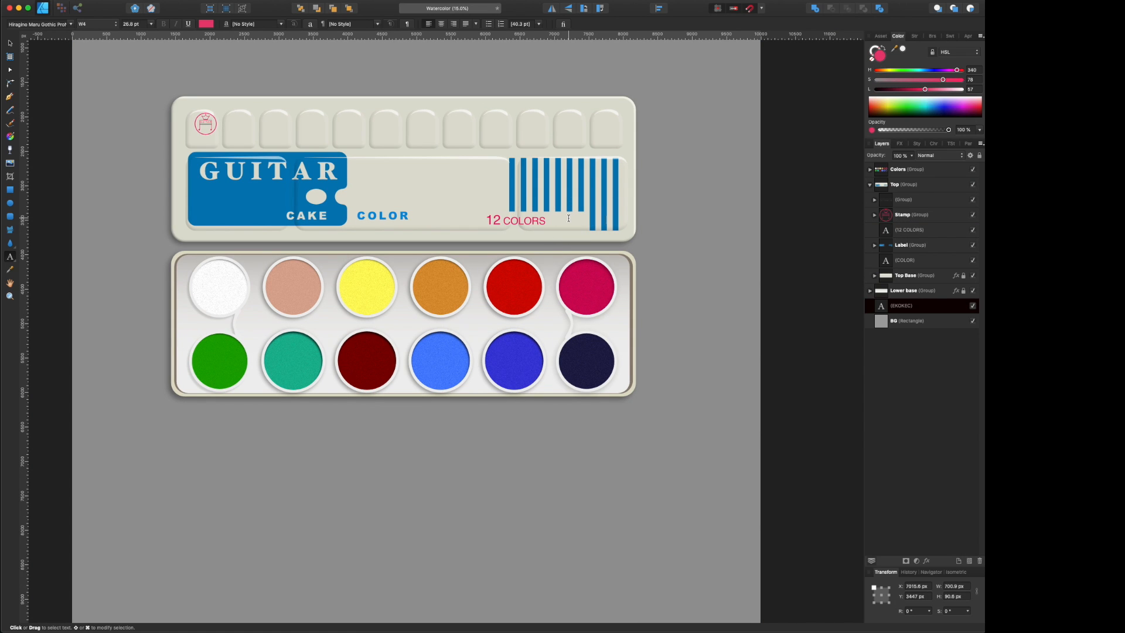
{"action": "left_click_drag", "start_coordinate": [904, 309], "coordinate": [896, 222]}
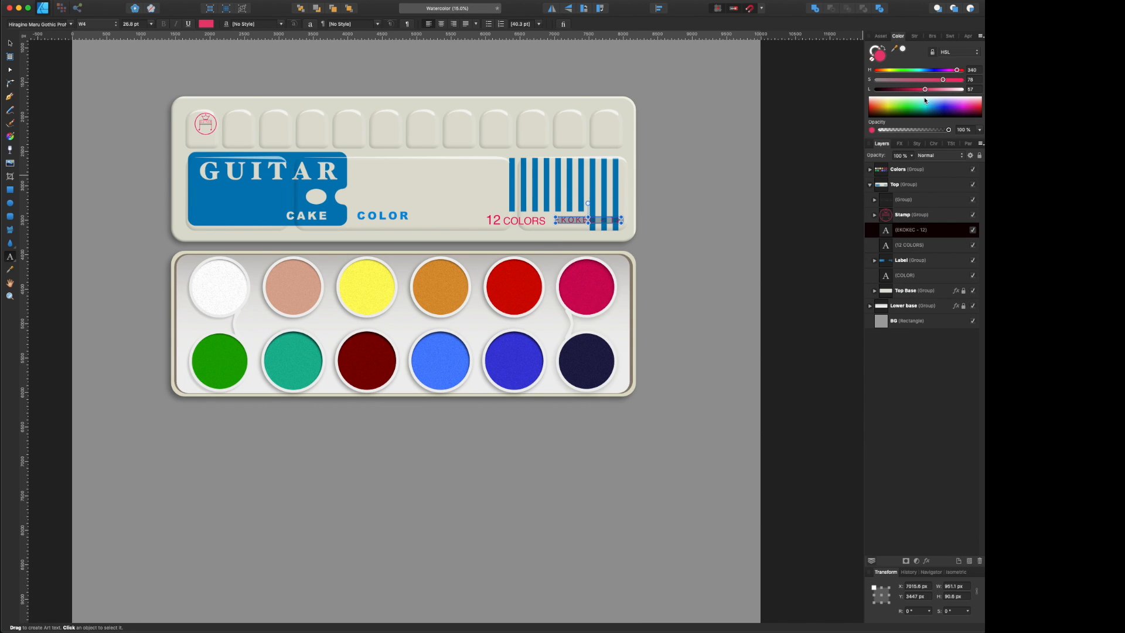
Step: Color the "EKOKEC - 12" text blue, HSL 207, 87, 60, and set its tracking to 50‰
{"action": "left_click_drag", "start_coordinate": [929, 70], "coordinate": [924, 70]}
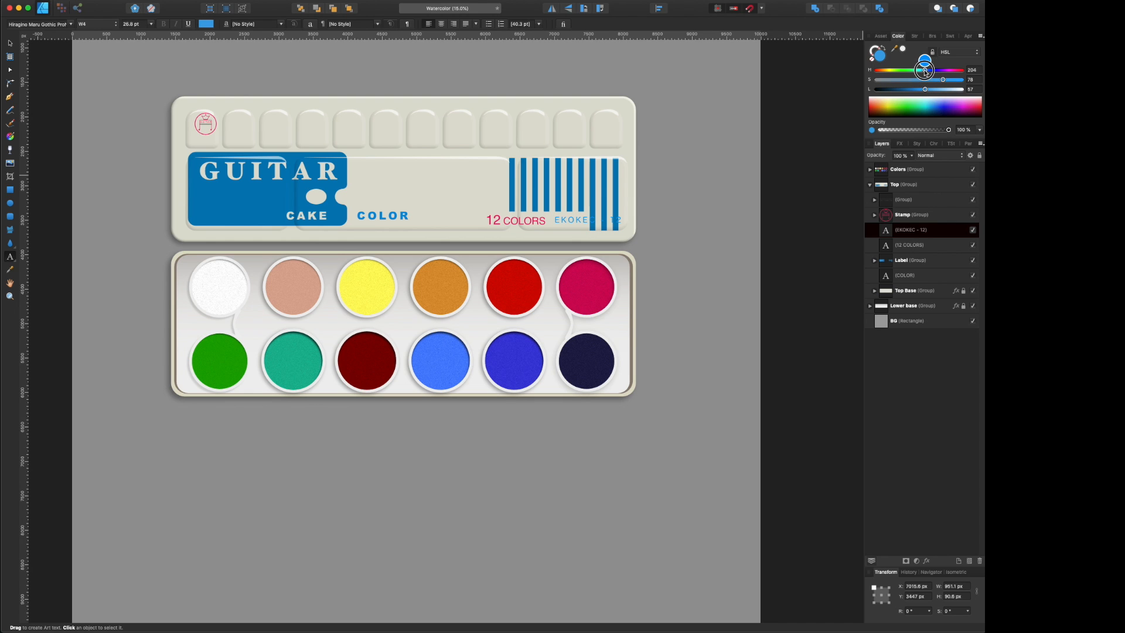
{"action": "left_click", "coordinate": [933, 144]}
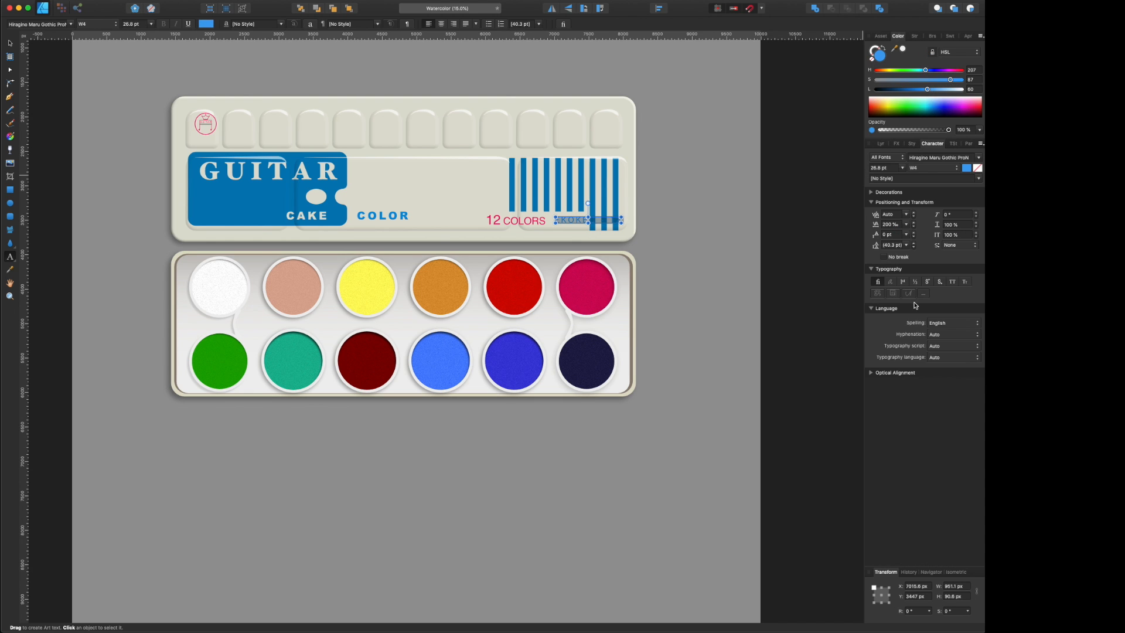
{"action": "type", "text": "50"}
{"action": "key", "text": "Return"}
{"action": "scroll", "coordinate": [840, 231], "scroll_direction": "down", "scroll_amount": 2}
{"action": "scroll", "coordinate": [840, 231], "scroll_direction": "left", "scroll_amount": 2}
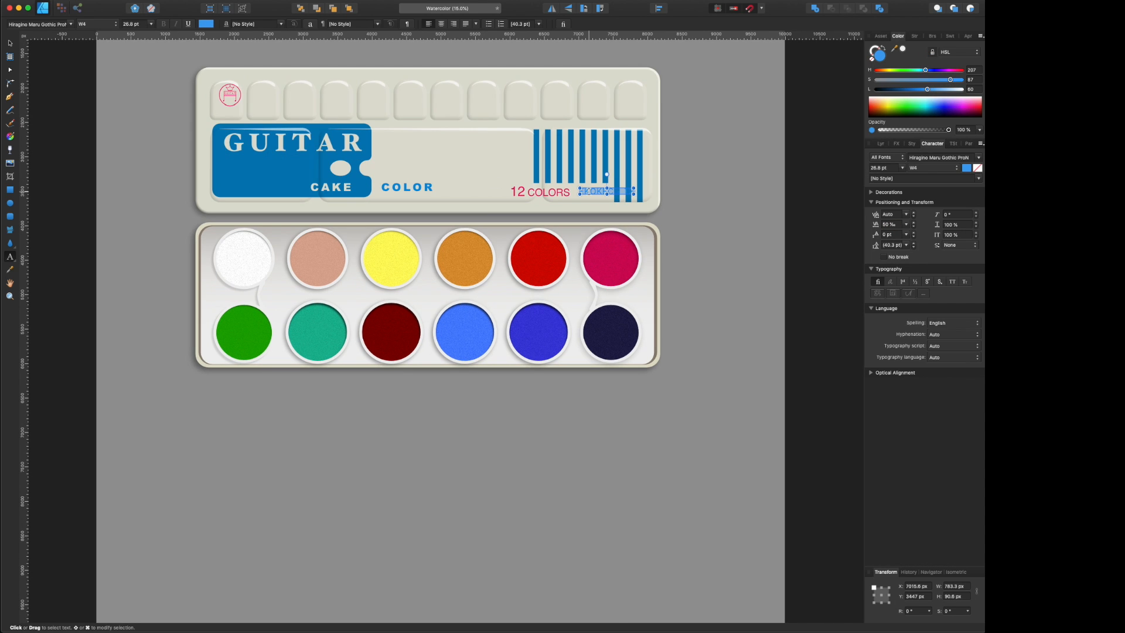
Step: Reduce the "EKOKEC - 12" text to 18 pt next to "12 COLORS" and shift "12 COLORS" down to line up with it
{"action": "left_click", "coordinate": [11, 44]}
{"action": "key", "text": "super+plus"}
{"action": "scroll", "coordinate": [392, 159], "scroll_direction": "right", "scroll_amount": 4}
{"action": "scroll", "coordinate": [393, 159], "scroll_direction": "up", "scroll_amount": 1}
{"action": "left_click_drag", "start_coordinate": [523, 136], "coordinate": [510, 144]}
{"action": "left_click", "coordinate": [150, 24]}
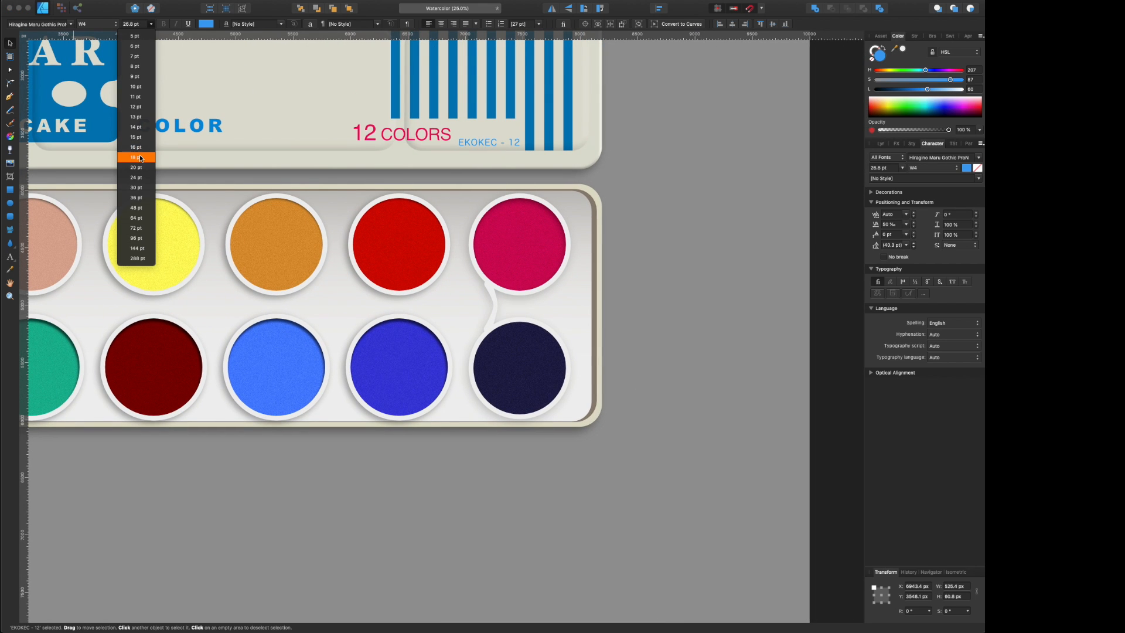
{"action": "left_click", "coordinate": [141, 158]}
{"action": "left_click_drag", "start_coordinate": [402, 133], "coordinate": [402, 139]}
{"action": "left_click", "coordinate": [723, 143]}
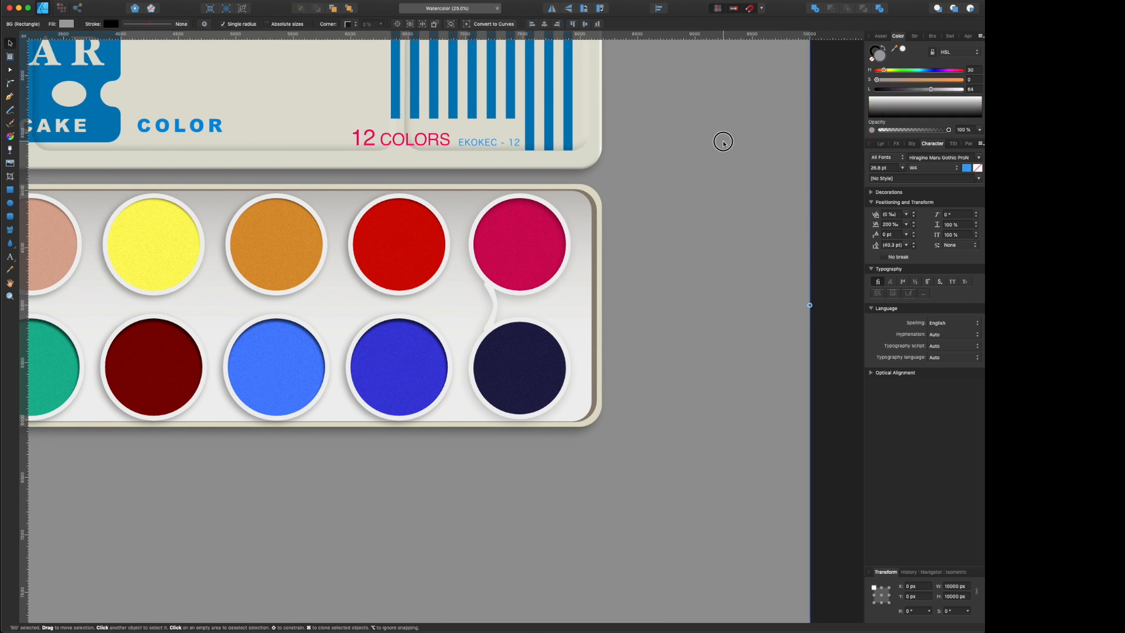
Step: Set the blend mode of the "EKOKEC - 12" and "12 COLORS" text layers to Multiply
{"action": "left_click", "coordinate": [881, 144]}
{"action": "left_click", "coordinate": [902, 229]}
{"action": "left_click", "coordinate": [902, 245], "text": "shift"}
{"action": "left_click", "coordinate": [938, 156]}
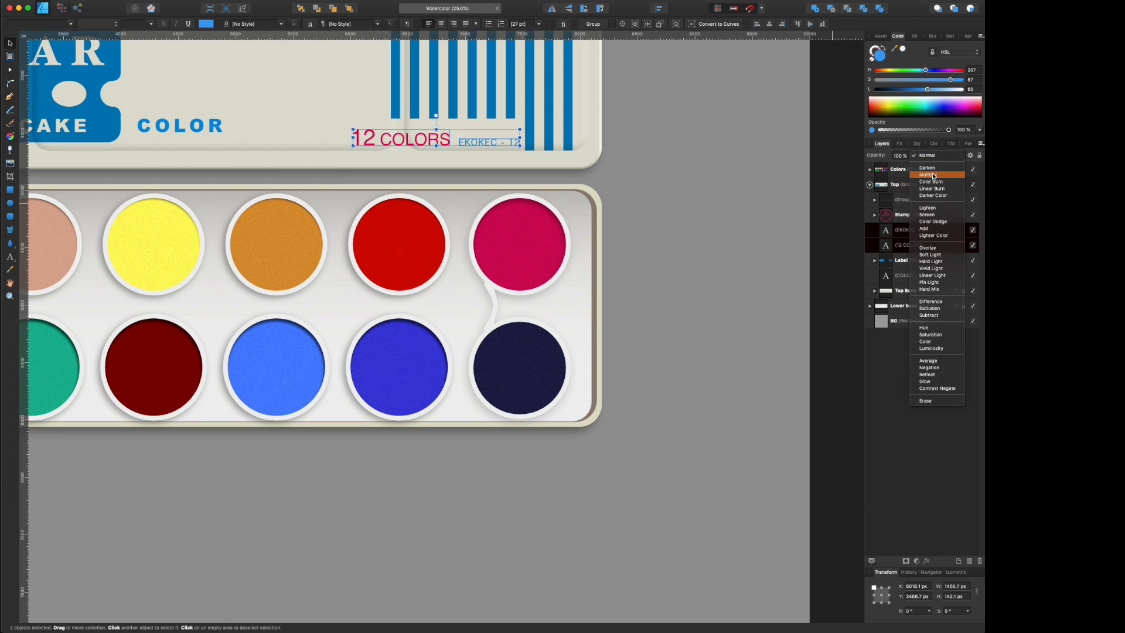
{"action": "left_click", "coordinate": [934, 175]}
Step: Nudge the Stamp group left to center it in the lid's first embossed well
{"action": "scroll", "coordinate": [592, 159], "scroll_direction": "left", "scroll_amount": 5}
{"action": "scroll", "coordinate": [592, 159], "scroll_direction": "up", "scroll_amount": 5}
{"action": "scroll", "coordinate": [593, 159], "scroll_direction": "down", "scroll_amount": 2}
{"action": "left_click", "coordinate": [917, 216]}
{"action": "key", "text": "shift+Left"}
{"action": "key", "text": "shift+Left"}
{"action": "key", "text": "shift+Left"}
{"action": "left_click", "coordinate": [854, 227]}
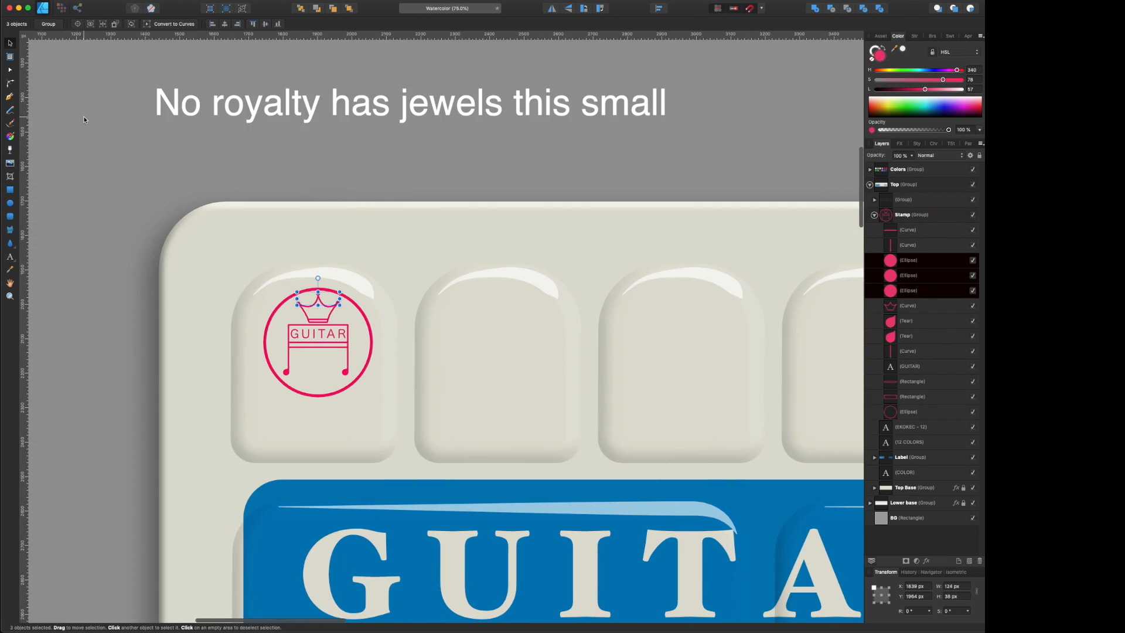
Step: Enlarge the three jewel circles on the stamp's crown tips to 14 × 14 px each
{"action": "key", "text": "super+equal"}
{"action": "key", "text": "super+equal"}
{"action": "key", "text": "super+equal"}
{"action": "scroll", "coordinate": [84, 120], "scroll_direction": "left", "scroll_amount": 5}
{"action": "left_click", "coordinate": [906, 262]}
{"action": "left_click_drag", "start_coordinate": [372, 262], "coordinate": [366, 258]}
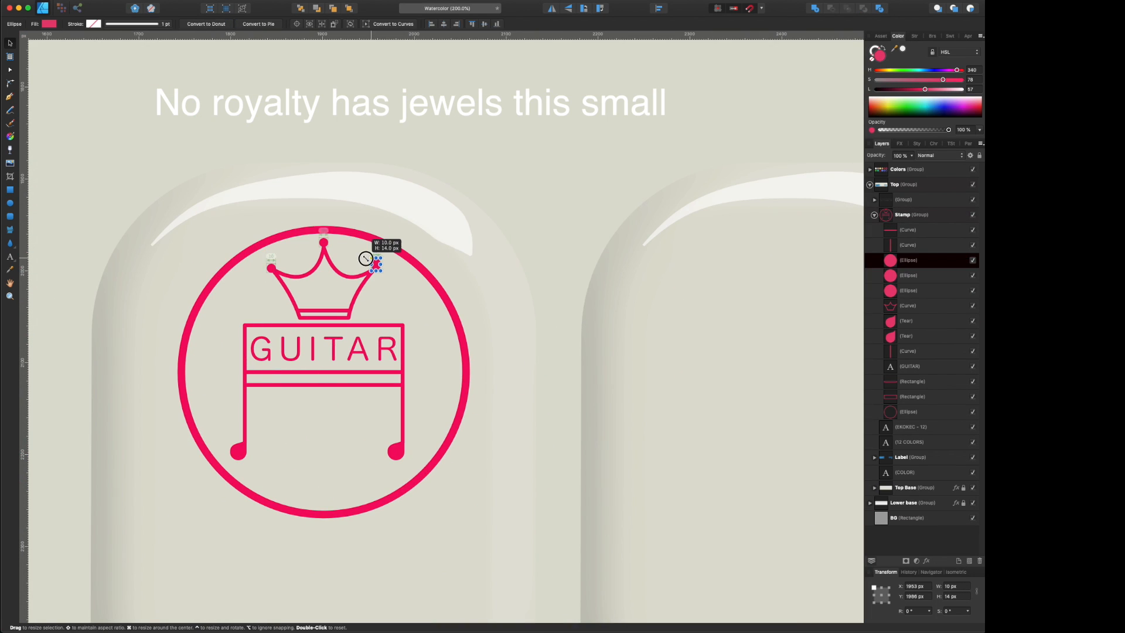
{"action": "key", "text": "super+equal"}
{"action": "key", "text": "super+equal"}
{"action": "scroll", "coordinate": [381, 263], "scroll_direction": "left", "scroll_amount": 4}
{"action": "left_click", "coordinate": [302, 162]}
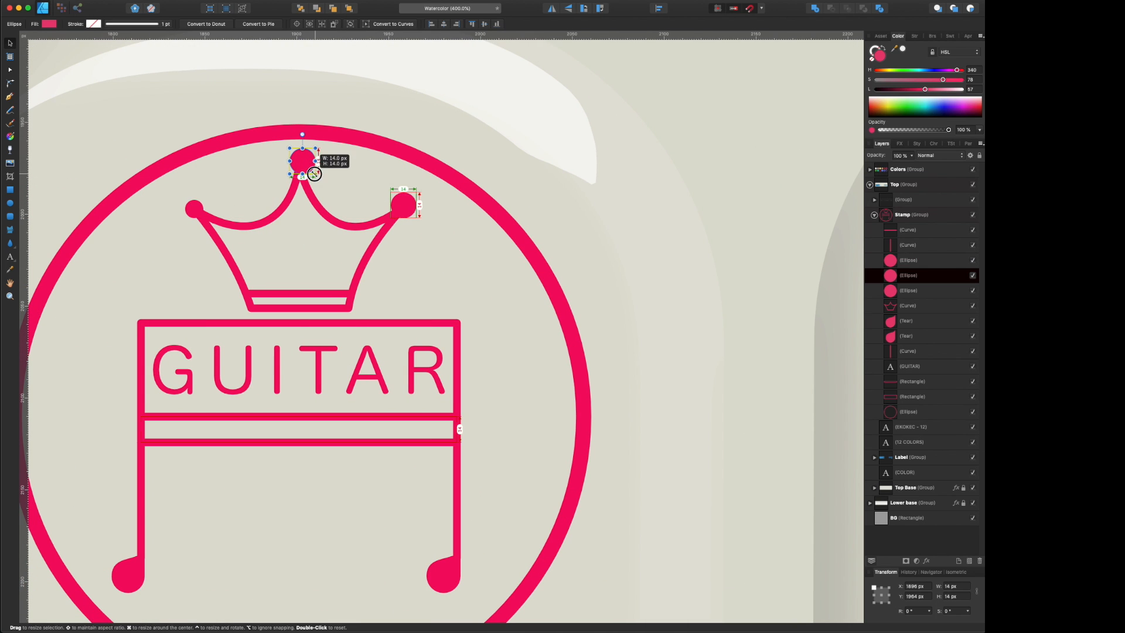
{"action": "left_click", "coordinate": [189, 212]}
{"action": "left_click_drag", "start_coordinate": [187, 215], "coordinate": [182, 210]}
Step: Draw a rounded rectangle about 4792 × 198 px between the two rows of paint cups and fill it near-white
{"action": "key", "text": "super+0"}
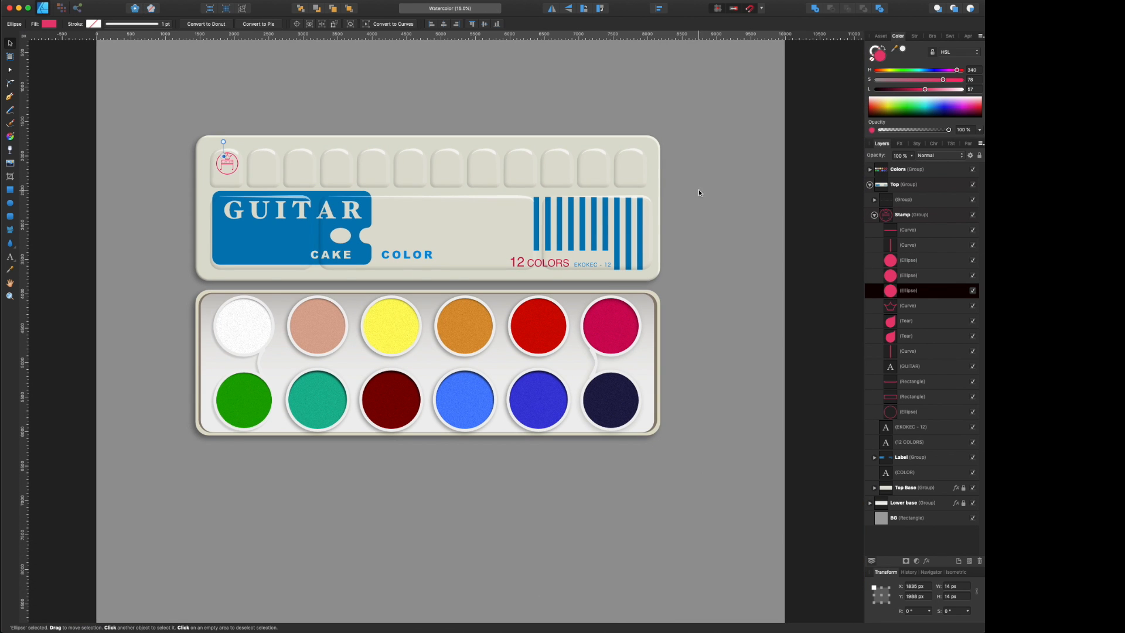
{"action": "left_click", "coordinate": [874, 215]}
{"action": "left_click", "coordinate": [869, 184]}
{"action": "key", "text": "super+equal"}
{"action": "key", "text": "m"}
{"action": "mouse_move", "coordinate": [146, 402]}
{"action": "left_mouse_down"}
{"action": "mouse_move", "coordinate": [719, 392]}
{"action": "mouse_move", "coordinate": [695, 380]}
{"action": "left_mouse_up"}
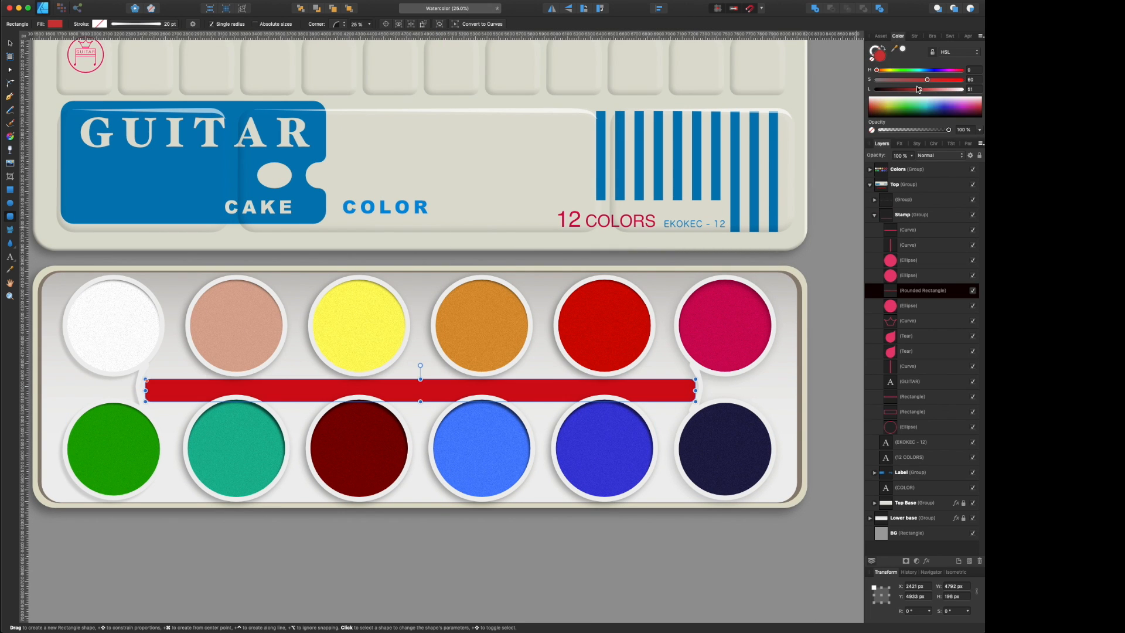
{"action": "left_click", "coordinate": [904, 50]}
Step: Resize the rounded rectangle to 4845 × 154 px and move it to the top of the Lower base group
{"action": "left_click_drag", "start_coordinate": [420, 379], "coordinate": [421, 396]}
{"action": "left_click_drag", "start_coordinate": [145, 387], "coordinate": [142, 386]}
{"action": "left_click_drag", "start_coordinate": [696, 387], "coordinate": [699, 387]}
{"action": "left_click_drag", "start_coordinate": [914, 293], "coordinate": [883, 225]}
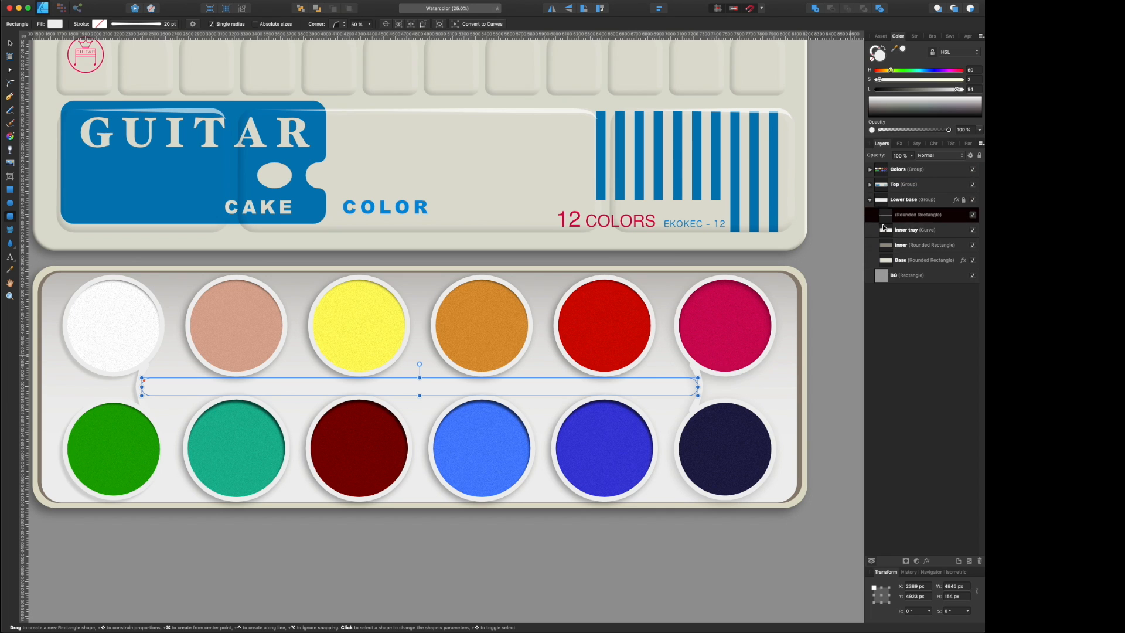
Step: Apply a Bevel/Emboss effect of type Emboss to the rounded rectangle, softening it and setting the light to azimuth -122° and elevation 48.7°
{"action": "left_click", "coordinate": [899, 144]}
{"action": "left_click", "coordinate": [882, 281]}
{"action": "left_click", "coordinate": [976, 278]}
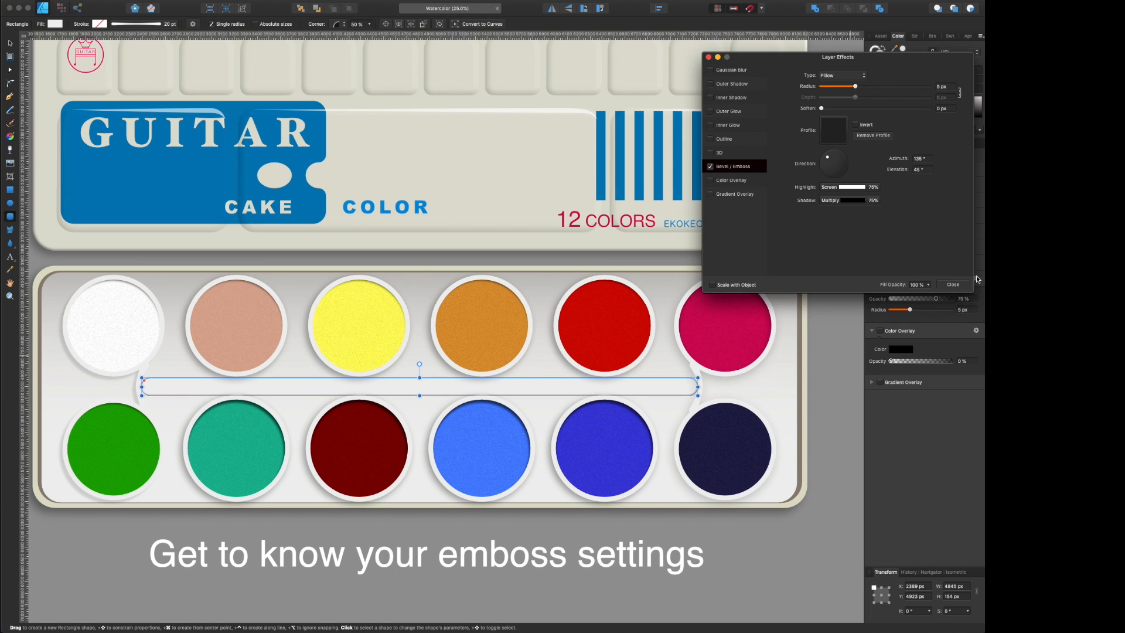
{"action": "left_click", "coordinate": [828, 76]}
{"action": "left_click", "coordinate": [836, 59]}
{"action": "left_click", "coordinate": [834, 84]}
{"action": "left_click", "coordinate": [835, 76]}
{"action": "left_click", "coordinate": [835, 83]}
{"action": "left_click", "coordinate": [835, 76]}
{"action": "left_click", "coordinate": [835, 83]}
{"action": "left_click_drag", "start_coordinate": [822, 109], "coordinate": [918, 110]}
{"action": "left_click", "coordinate": [844, 76]}
{"action": "left_click", "coordinate": [844, 69]}
{"action": "mouse_move", "coordinate": [837, 153]}
{"action": "left_mouse_down"}
{"action": "mouse_move", "coordinate": [820, 175]}
{"action": "mouse_move", "coordinate": [832, 174]}
{"action": "left_mouse_up"}
Step: Set the emboss to radius 49.7 px and soften 14.4 px, with highlight opacity 100% and shadow opacity 21%
{"action": "left_click", "coordinate": [851, 200]}
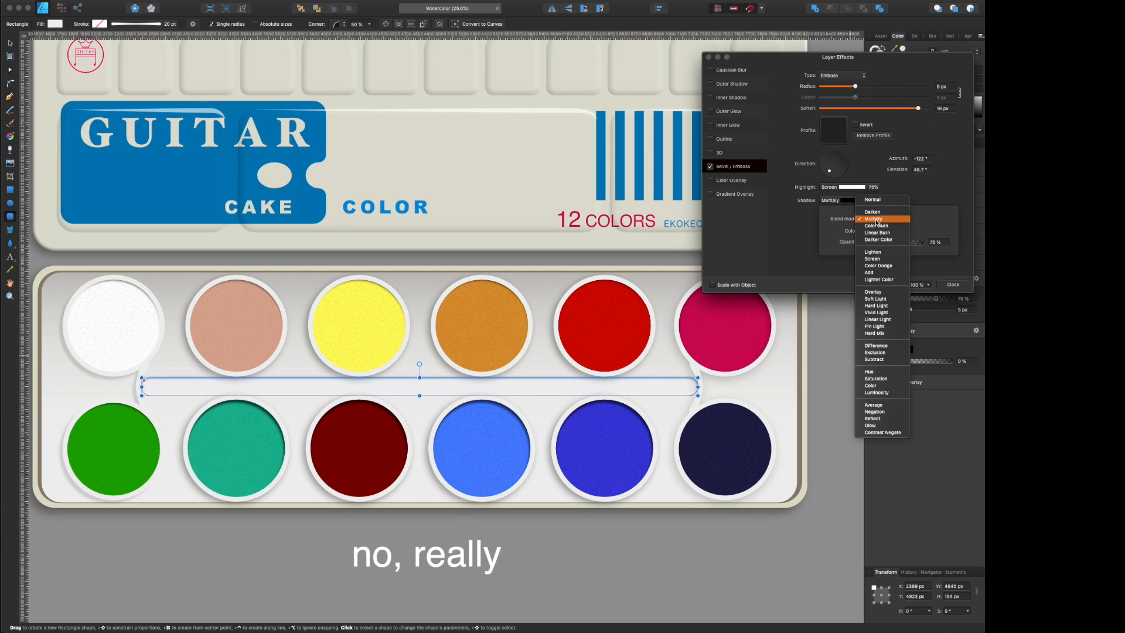
{"action": "left_click_drag", "start_coordinate": [908, 242], "coordinate": [895, 245]}
{"action": "left_click_drag", "start_coordinate": [855, 86], "coordinate": [913, 111]}
{"action": "left_click", "coordinate": [852, 201]}
{"action": "left_click_drag", "start_coordinate": [907, 242], "coordinate": [876, 245]}
{"action": "left_click", "coordinate": [882, 86]}
{"action": "left_click_drag", "start_coordinate": [882, 86], "coordinate": [917, 88]}
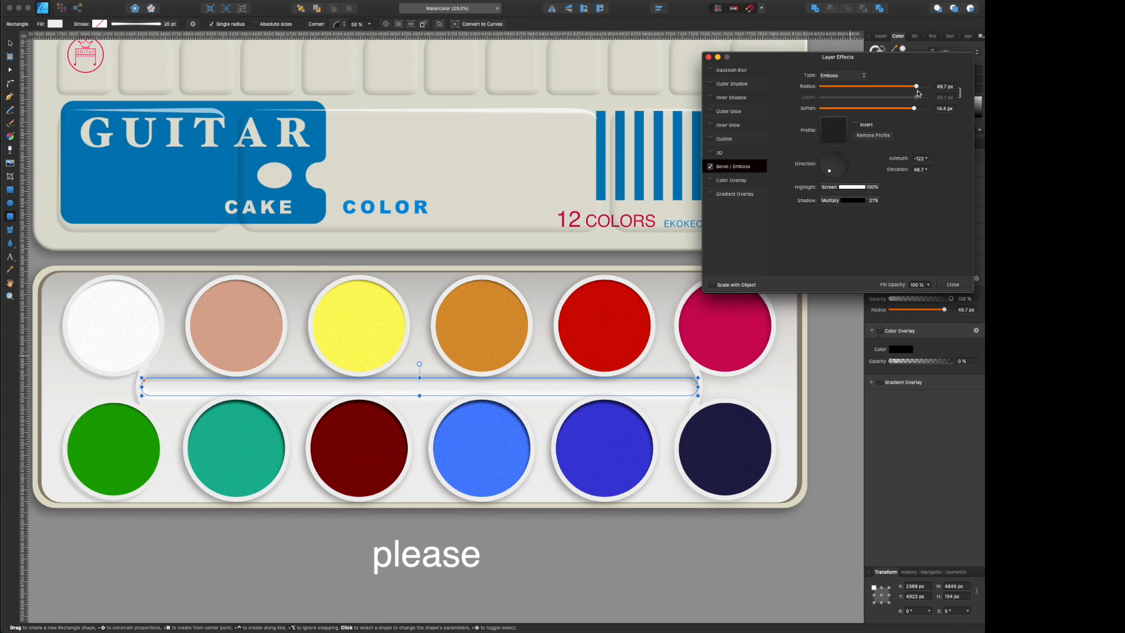
Step: Give the groove's emboss the convex, rounded standard profile and close the layer effects
{"action": "left_click", "coordinate": [840, 132]}
{"action": "left_click", "coordinate": [836, 282]}
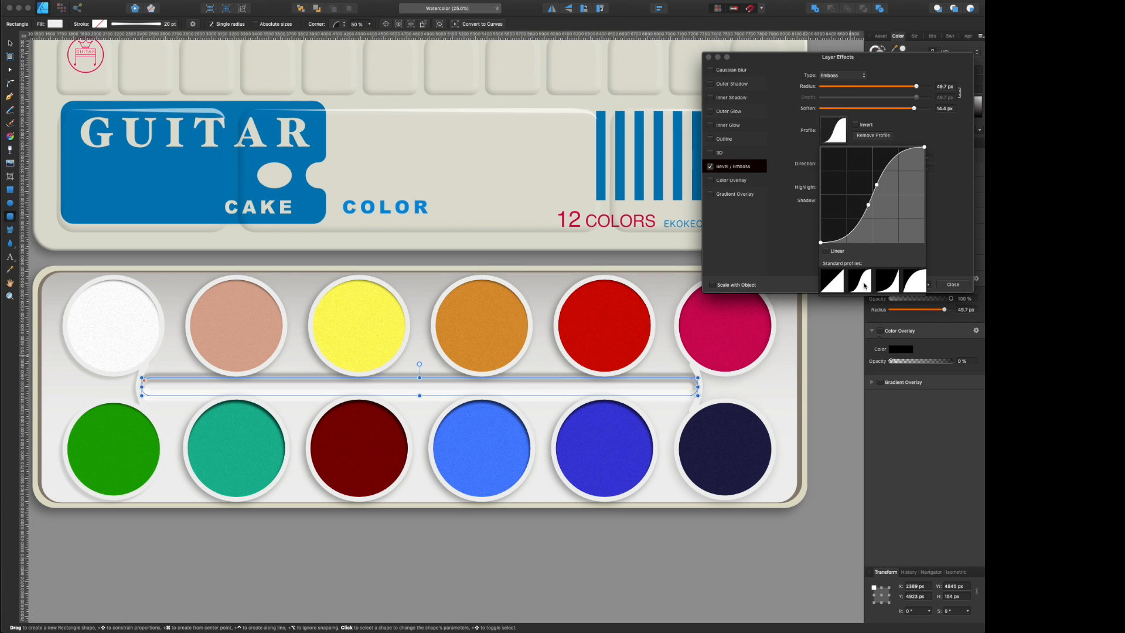
{"action": "left_click", "coordinate": [915, 282]}
{"action": "left_click", "coordinate": [830, 282]}
{"action": "left_click", "coordinate": [914, 281]}
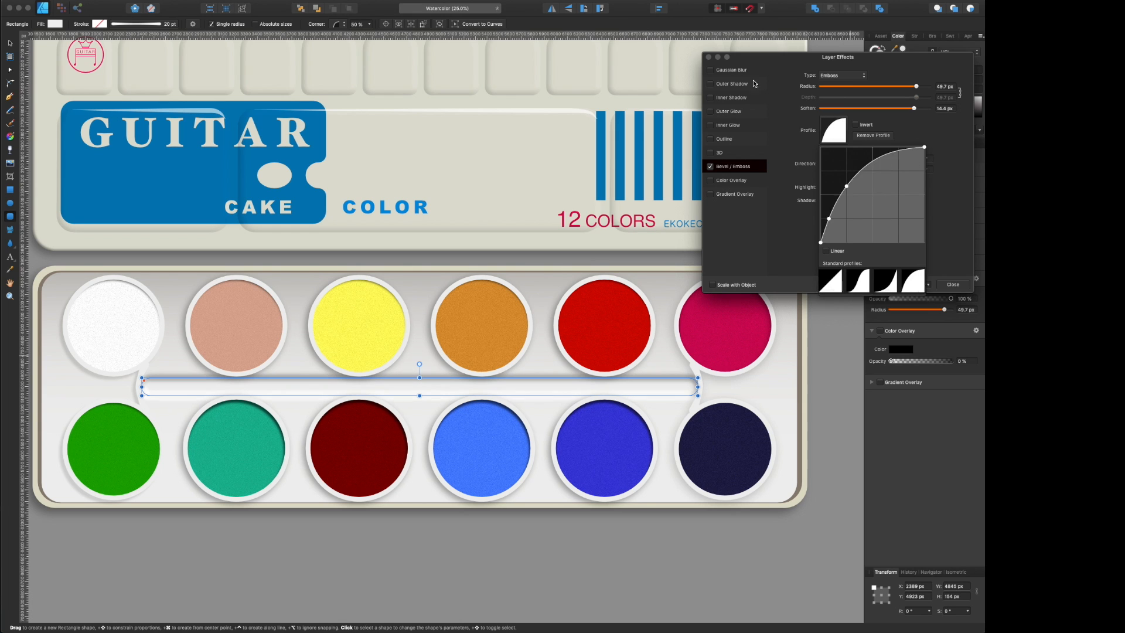
{"action": "left_click", "coordinate": [952, 284]}
Step: Draw a rectangle about 3215 × 132 px in the right part of the groove, convert it to curves and round its right-end corners
{"action": "left_click", "coordinate": [881, 144]}
{"action": "left_click", "coordinate": [869, 199]}
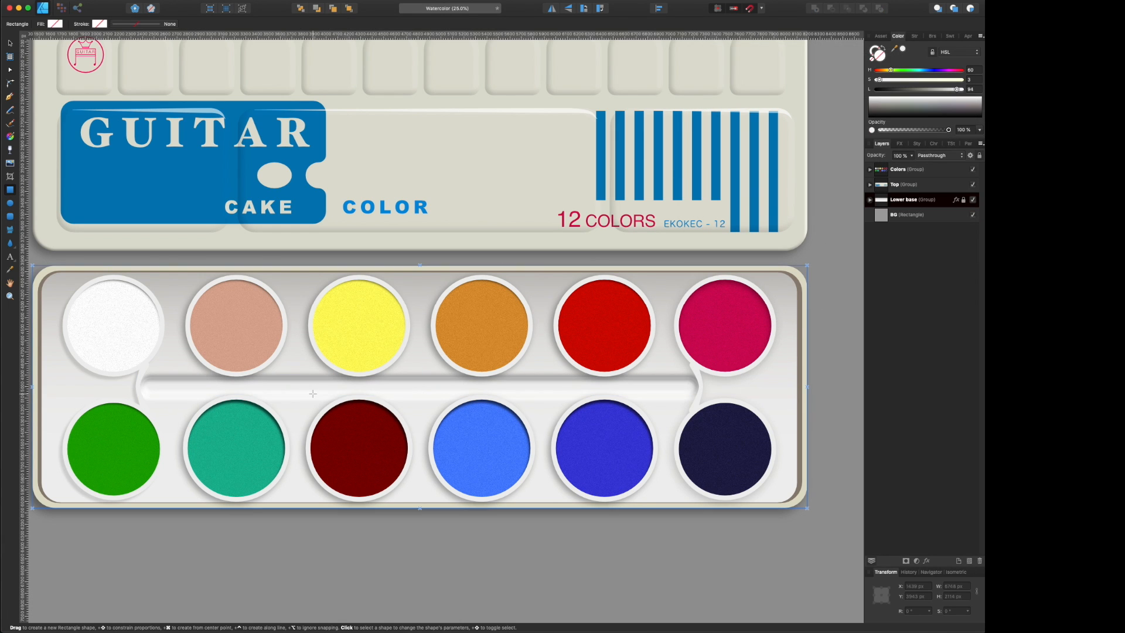
{"action": "left_click_drag", "start_coordinate": [321, 394], "coordinate": [691, 377]}
{"action": "left_click_drag", "start_coordinate": [508, 394], "coordinate": [508, 393]}
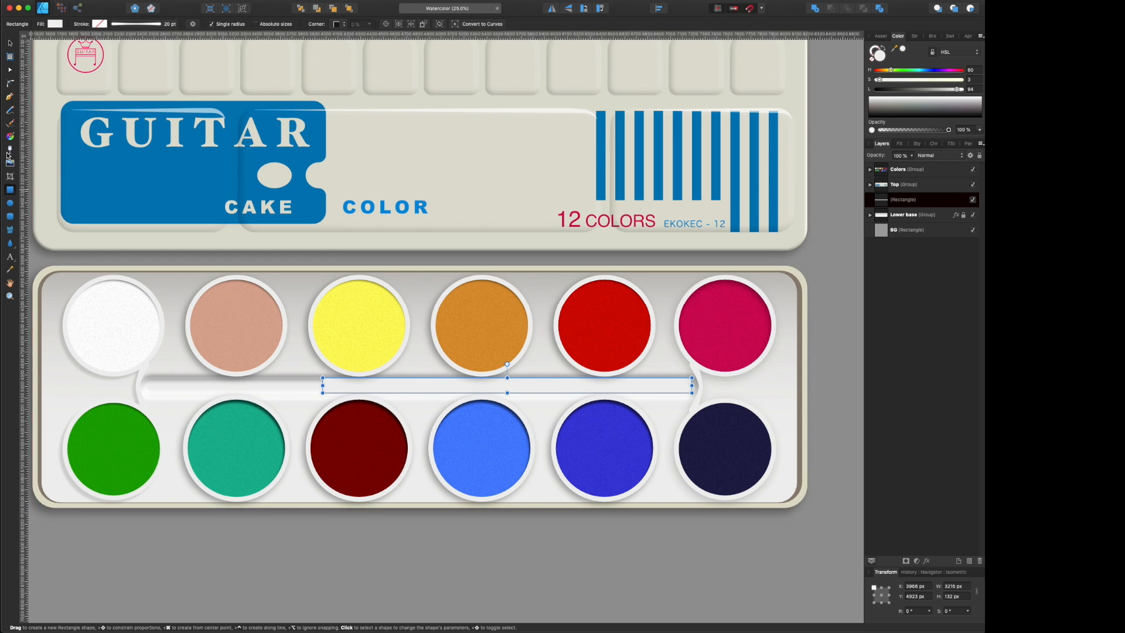
{"action": "key", "text": "super+Return"}
{"action": "key", "text": "c"}
{"action": "scroll", "coordinate": [722, 382], "scroll_direction": "left", "scroll_amount": 1}
{"action": "key", "text": "g"}
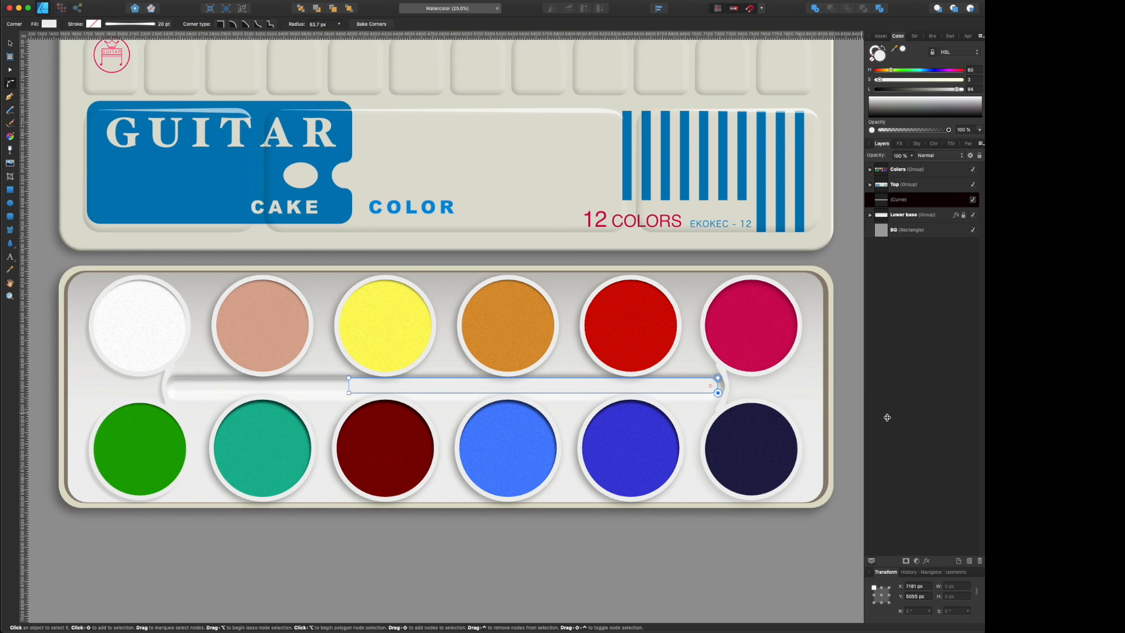
Step: Apply a vertical linear gradient to the brush handle and make its end stop a dark reddish brown
{"action": "scroll", "coordinate": [384, 358], "scroll_direction": "left", "scroll_amount": 1}
{"action": "left_click_drag", "start_coordinate": [577, 378], "coordinate": [578, 393]}
{"action": "scroll", "coordinate": [577, 395], "scroll_direction": "right", "scroll_amount": 3}
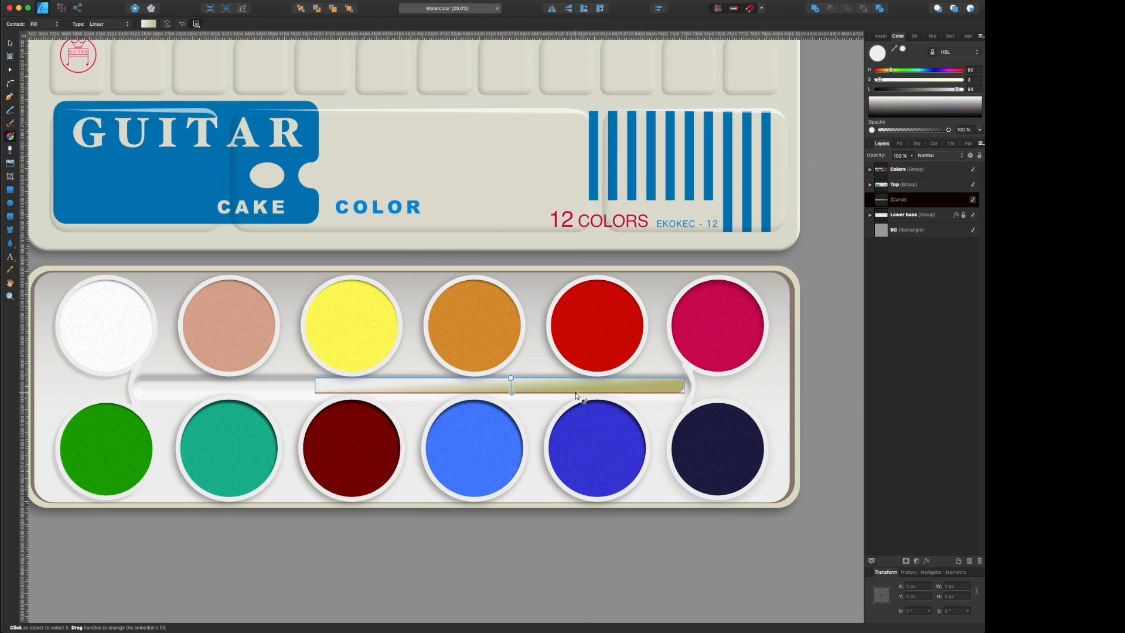
{"action": "key", "text": "super+plus"}
{"action": "scroll", "coordinate": [577, 397], "scroll_direction": "right", "scroll_amount": 5}
{"action": "left_click", "coordinate": [148, 23]}
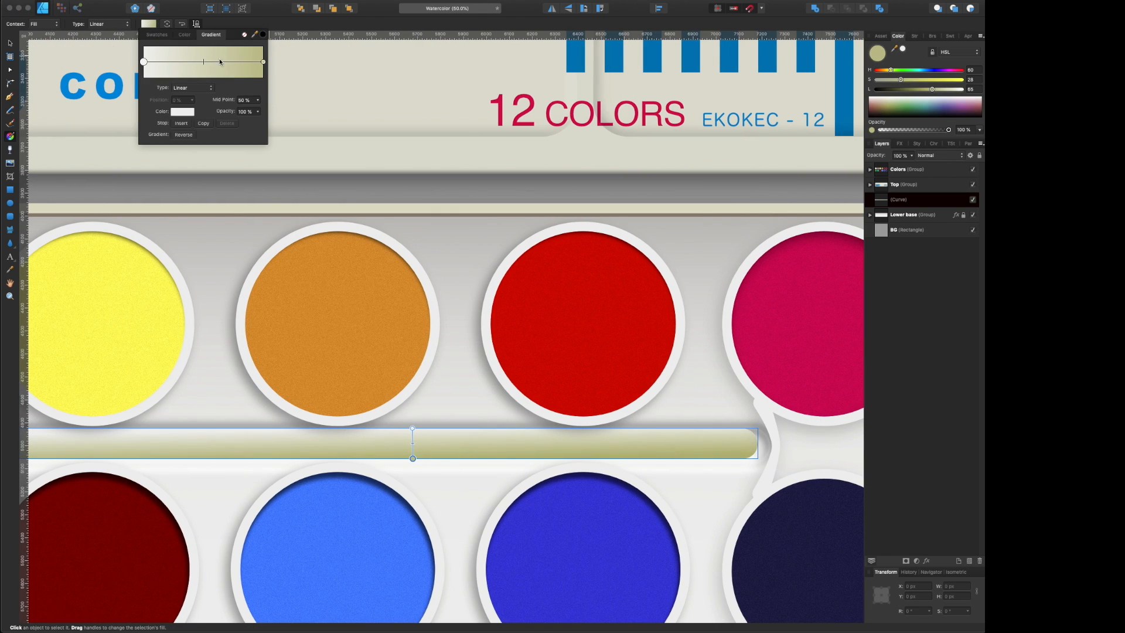
{"action": "left_click", "coordinate": [263, 61]}
{"action": "left_click", "coordinate": [182, 112]}
{"action": "left_click", "coordinate": [261, 195]}
{"action": "left_click", "coordinate": [231, 181]}
Step: Add a salmon stop near 75% and a bright orange stop at 50% to the handle's gradient
{"action": "left_click", "coordinate": [233, 62]}
{"action": "left_click", "coordinate": [182, 112]}
{"action": "left_click", "coordinate": [261, 201]}
{"action": "left_click", "coordinate": [221, 201]}
{"action": "left_click", "coordinate": [203, 61]}
{"action": "left_click", "coordinate": [182, 112]}
{"action": "left_click", "coordinate": [252, 212]}
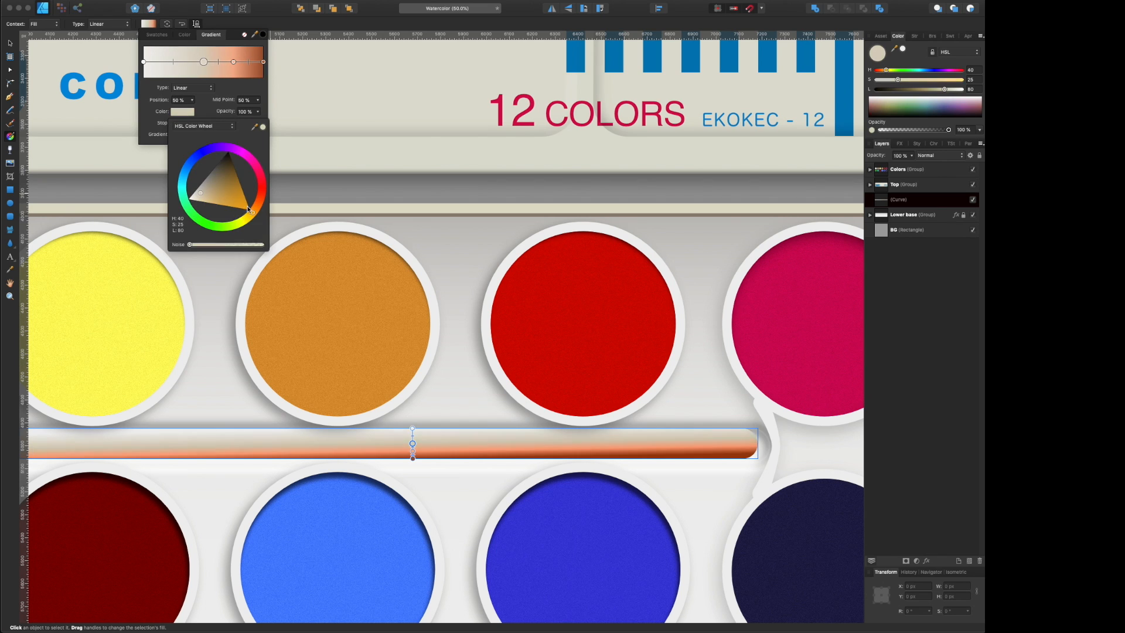
{"action": "left_click", "coordinate": [247, 208]}
Step: Insert a pale cream highlight stop in the first half of the handle's gradient and recolor the first stop deep orange
{"action": "left_click", "coordinate": [144, 62]}
{"action": "left_click", "coordinate": [181, 123]}
{"action": "left_click", "coordinate": [182, 112]}
{"action": "left_click_drag", "start_coordinate": [192, 198], "coordinate": [202, 199]}
{"action": "left_click", "coordinate": [143, 62]}
{"action": "left_click", "coordinate": [182, 111]}
{"action": "left_click", "coordinate": [246, 202]}
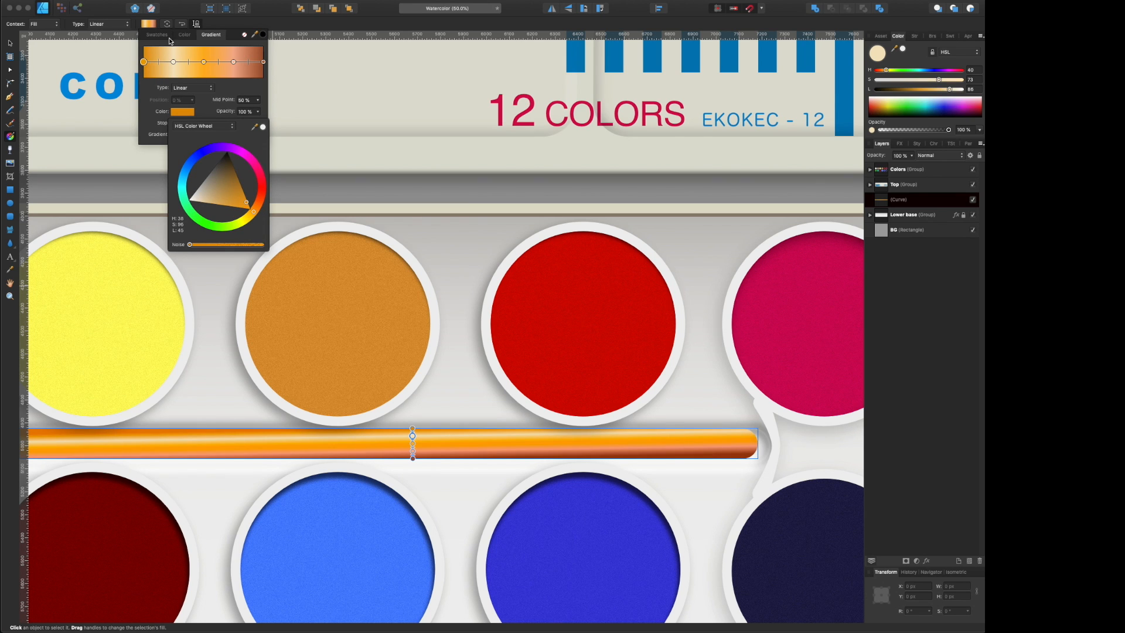
Step: Add a second pale cream stop before the gradient's middle and adjust its position to define the handle's highlight band
{"action": "left_click", "coordinate": [173, 62]}
{"action": "left_click", "coordinate": [183, 113]}
{"action": "left_click_drag", "start_coordinate": [195, 198], "coordinate": [202, 198]}
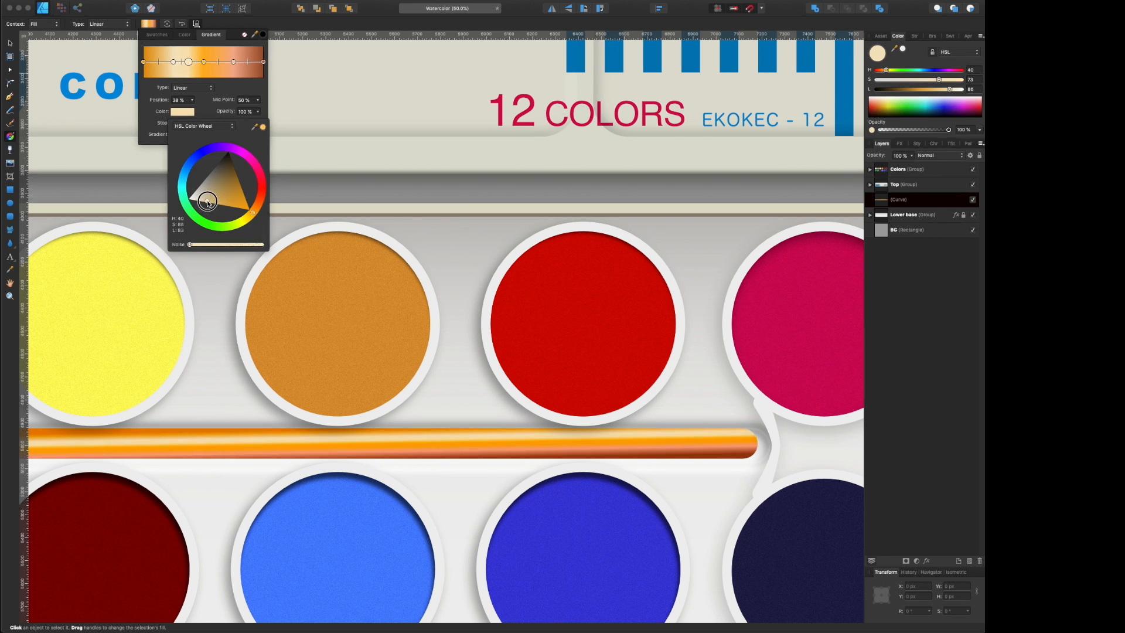
{"action": "mouse_move", "coordinate": [195, 61]}
{"action": "left_mouse_down"}
{"action": "mouse_move", "coordinate": [163, 62]}
{"action": "mouse_move", "coordinate": [185, 61]}
{"action": "left_mouse_up"}
{"action": "scroll", "coordinate": [410, 311], "scroll_direction": "down", "scroll_amount": 4}
{"action": "left_click_drag", "start_coordinate": [412, 325], "coordinate": [412, 325]}
{"action": "key", "text": "super+minus"}
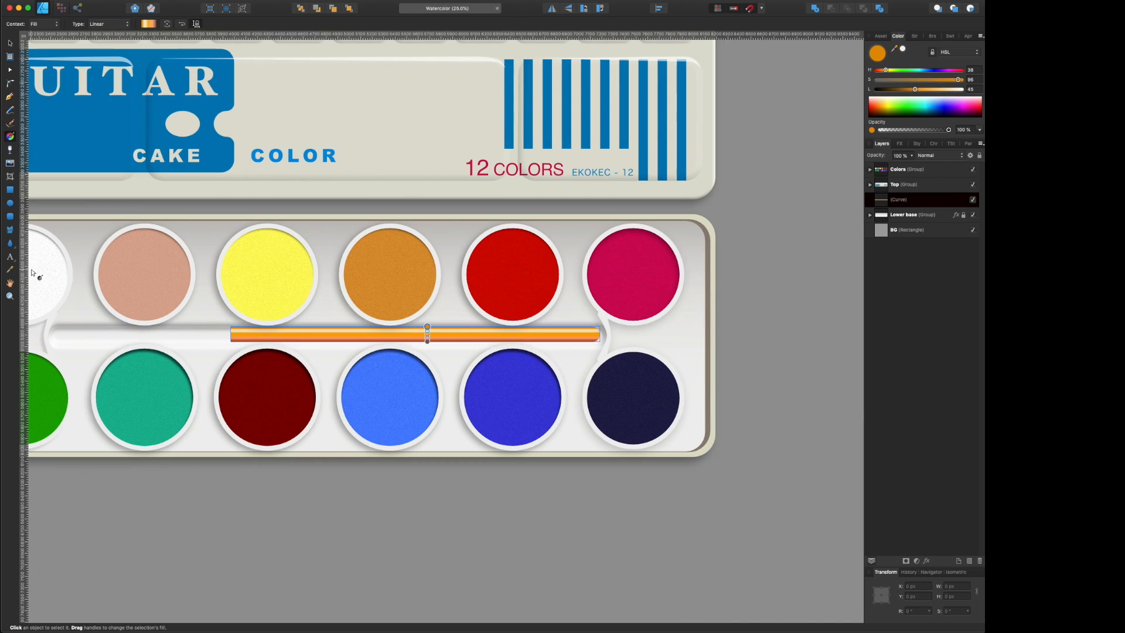
Step: Taper the right end of the orange handle by moving its end nodes
{"action": "key", "text": "a"}
{"action": "left_click", "coordinate": [600, 327]}
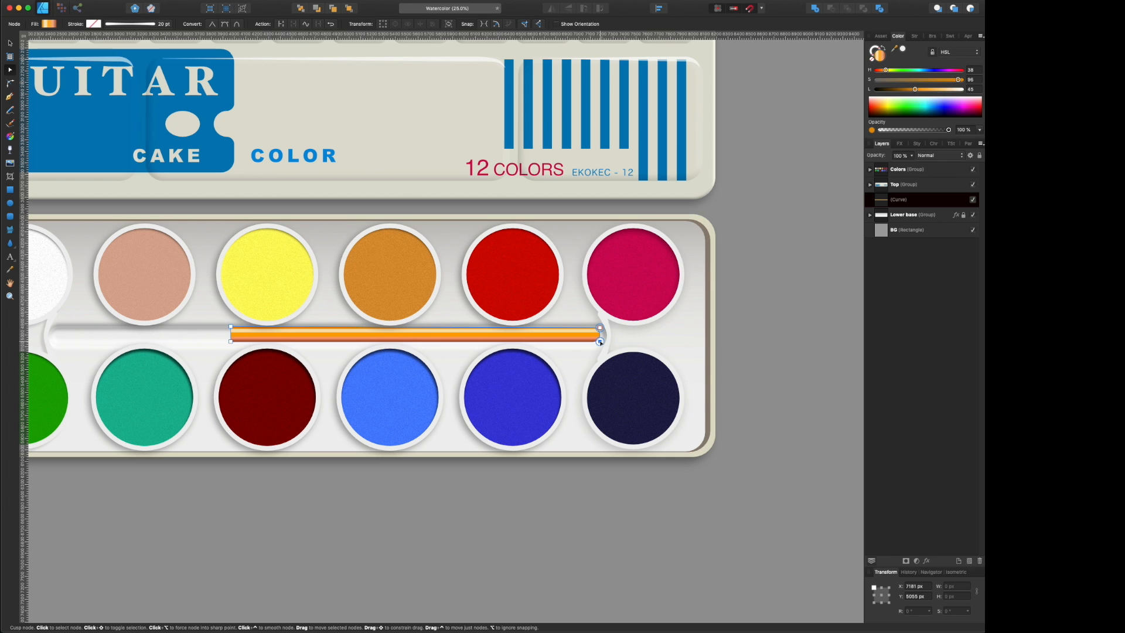
{"action": "left_click_drag", "start_coordinate": [600, 329], "coordinate": [600, 326]}
Step: Duplicate the handle, flip it horizontally and shorten the copy to about 993 × 132 px against the handle's left end
{"action": "scroll", "coordinate": [645, 343], "scroll_direction": "left", "scroll_amount": 6}
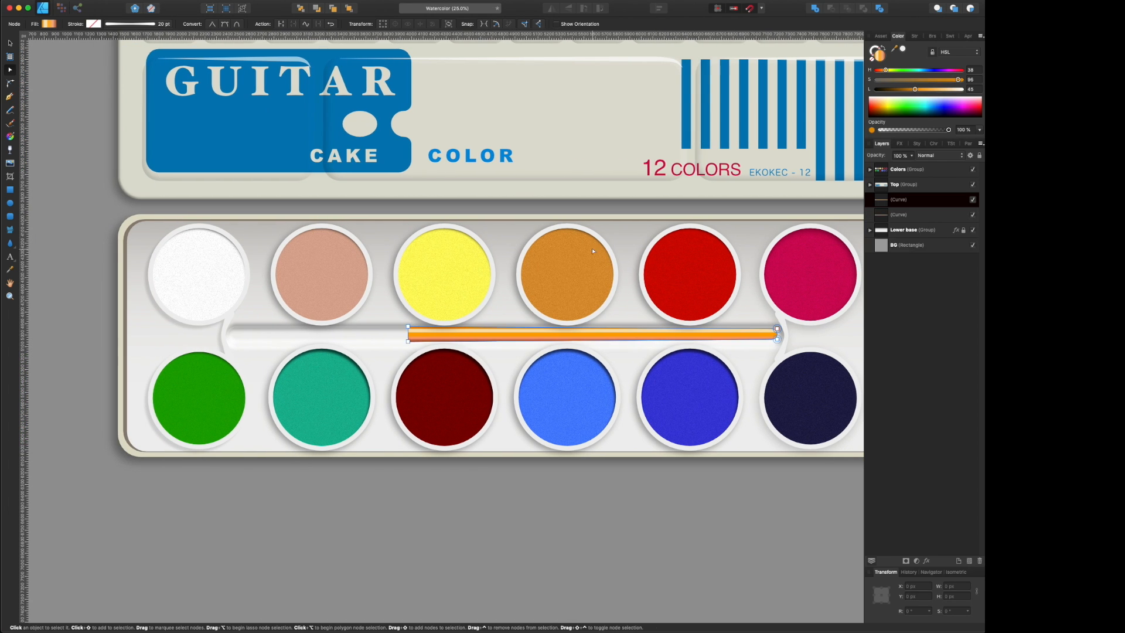
{"action": "key", "text": "v"}
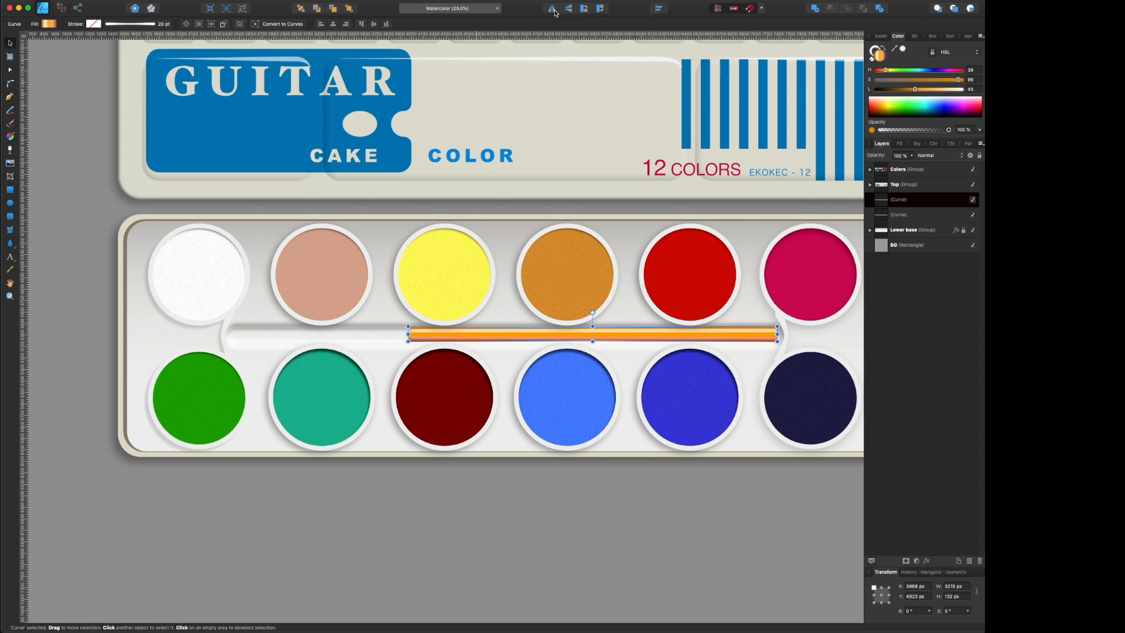
{"action": "left_click_drag", "start_coordinate": [716, 334], "coordinate": [346, 332]}
{"action": "left_click_drag", "start_coordinate": [39, 335], "coordinate": [294, 345]}
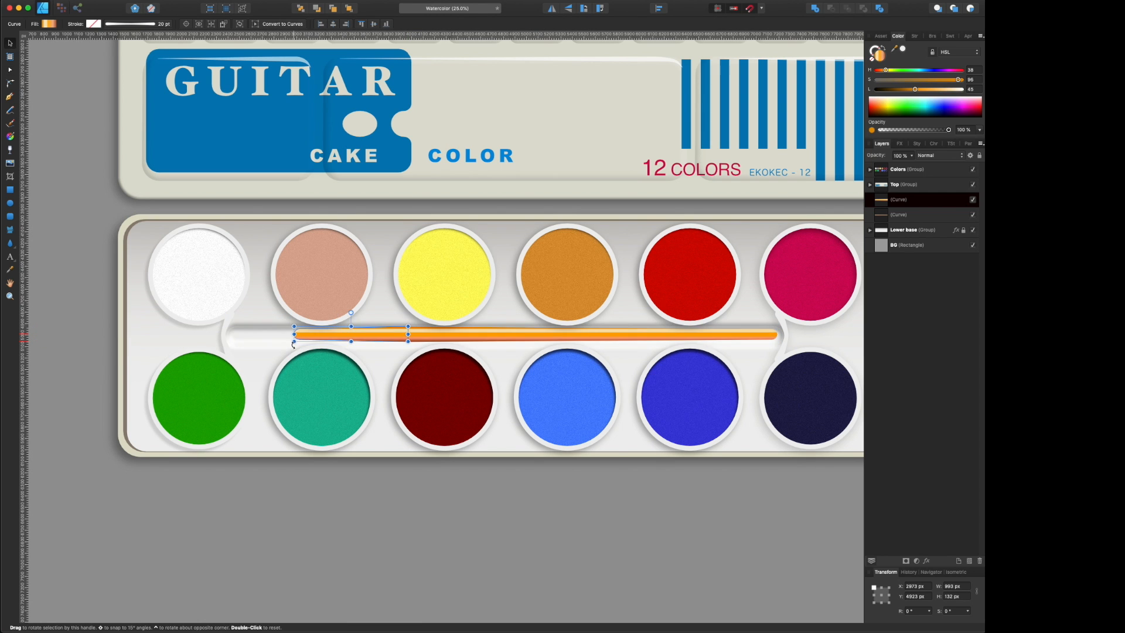
Step: Square off the rounded left end of the shortened copy
{"action": "scroll", "coordinate": [294, 344], "scroll_direction": "up", "scroll_amount": 5}
{"action": "scroll", "coordinate": [145, 356], "scroll_direction": "left", "scroll_amount": 4}
{"action": "key", "text": "a"}
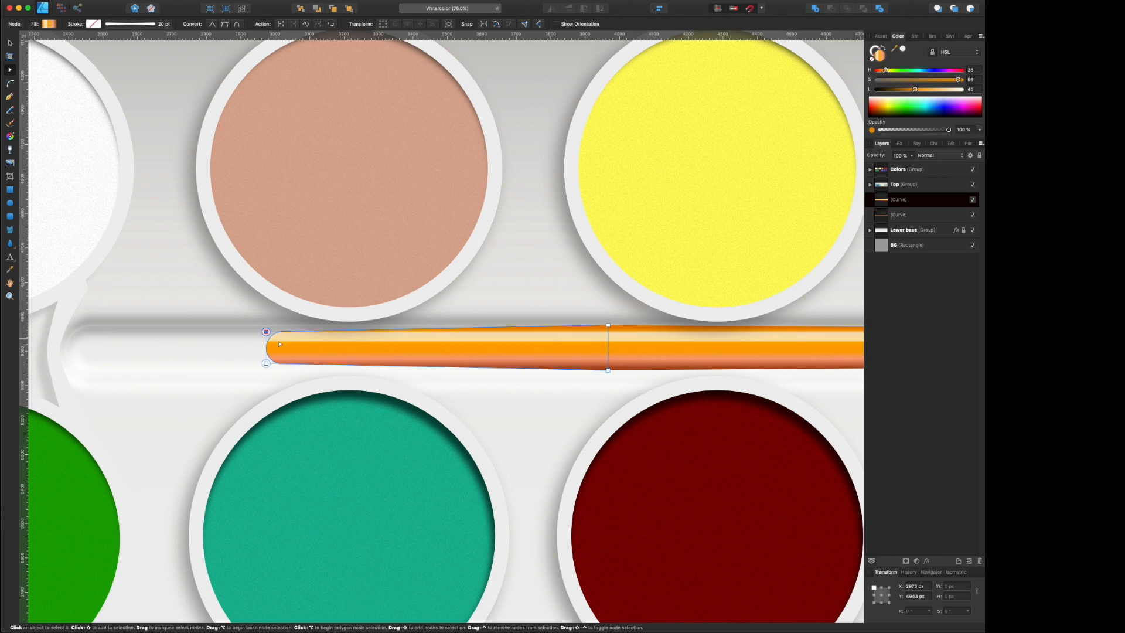
{"action": "key", "text": "v"}
Step: Recolor the first three gradient stops of the copied piece light gray and white for a metal ferrule
{"action": "left_click", "coordinate": [49, 23]}
{"action": "left_click", "coordinate": [80, 114]}
{"action": "left_click_drag", "start_coordinate": [98, 197], "coordinate": [92, 196]}
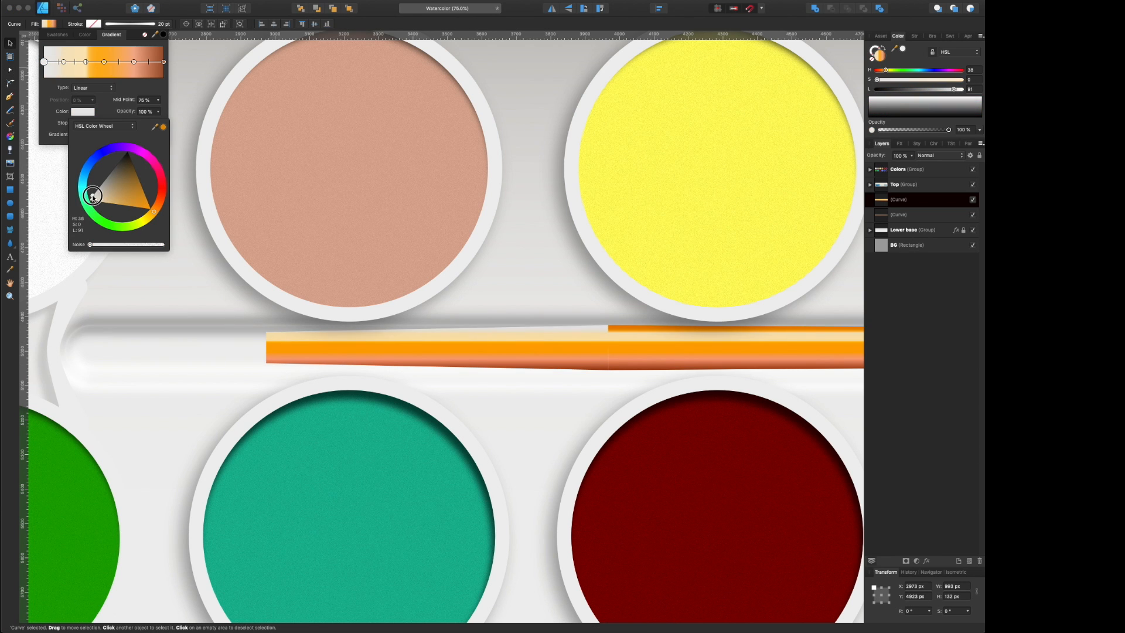
{"action": "left_click", "coordinate": [63, 61]}
{"action": "left_click", "coordinate": [83, 111]}
{"action": "left_click", "coordinate": [90, 199]}
{"action": "left_click", "coordinate": [85, 61]}
{"action": "left_click", "coordinate": [83, 112]}
{"action": "left_click", "coordinate": [89, 200]}
Step: Recolor the ferrule's remaining gradient stops mid gray, dark gray and light gray at the end
{"action": "left_click", "coordinate": [104, 62]}
{"action": "left_click", "coordinate": [83, 112]}
{"action": "left_click", "coordinate": [90, 200]}
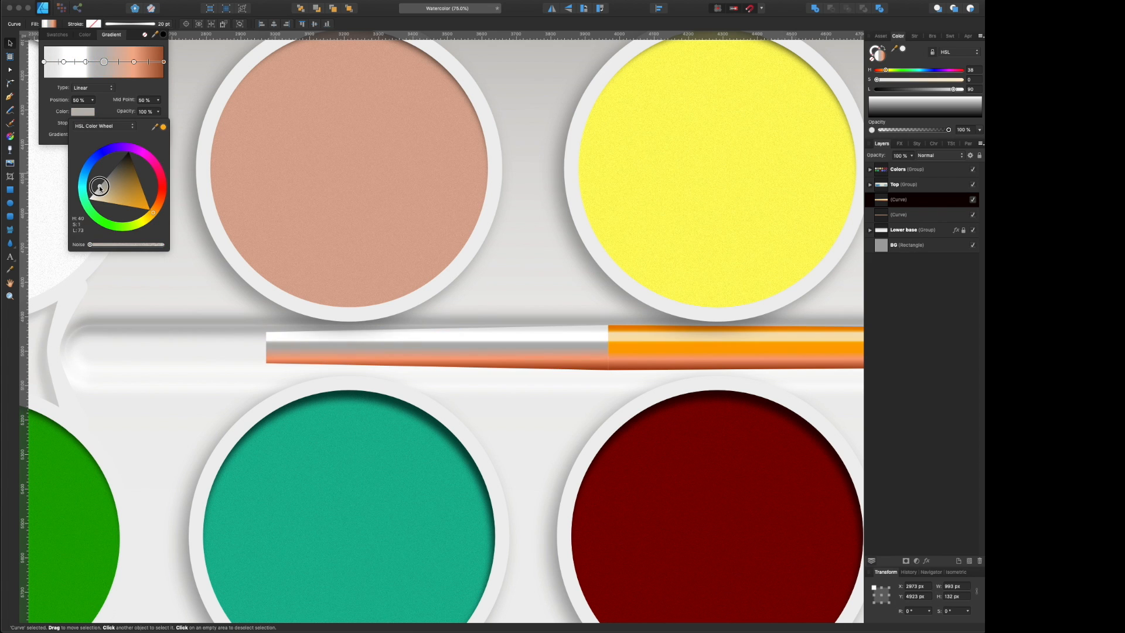
{"action": "left_click", "coordinate": [134, 62]}
{"action": "left_click", "coordinate": [82, 112]}
{"action": "mouse_move", "coordinate": [113, 185]}
{"action": "left_mouse_down"}
{"action": "mouse_move", "coordinate": [104, 177]}
{"action": "mouse_move", "coordinate": [99, 199]}
{"action": "left_mouse_up"}
{"action": "left_click", "coordinate": [164, 61]}
{"action": "left_click", "coordinate": [83, 112]}
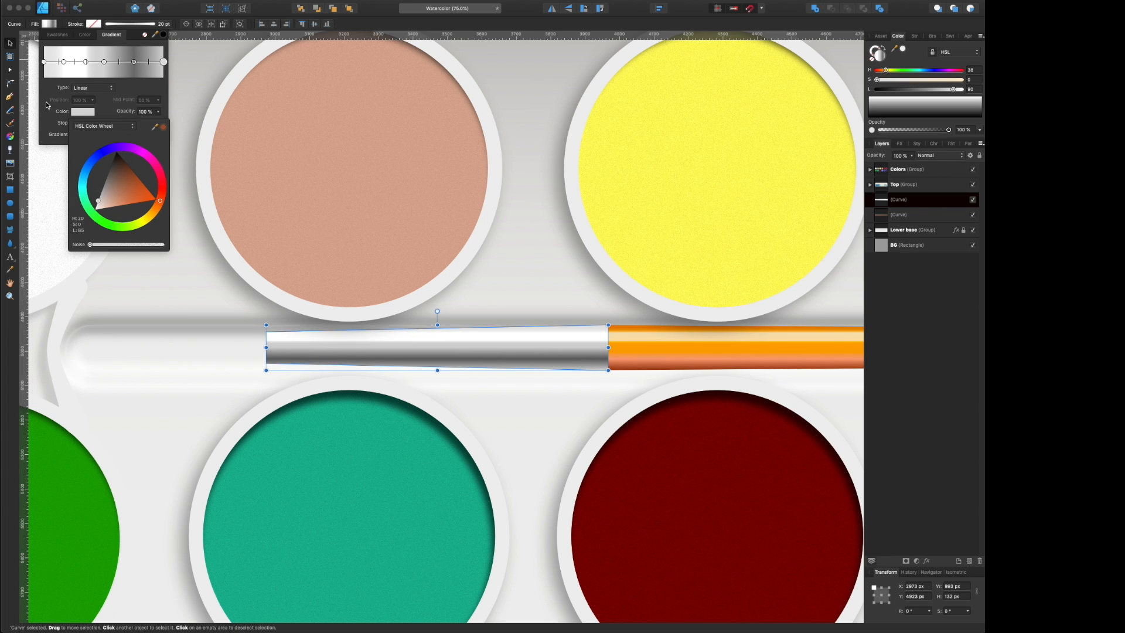
{"action": "left_click", "coordinate": [151, 304]}
Step: Draw a rectangle about 454 × 88 px left of the ferrule, place it above the curves and fill it pale cream
{"action": "left_click", "coordinate": [10, 190]}
{"action": "mouse_move", "coordinate": [265, 363]}
{"action": "left_mouse_down"}
{"action": "mouse_move", "coordinate": [151, 329]}
{"action": "mouse_move", "coordinate": [110, 332]}
{"action": "left_mouse_up"}
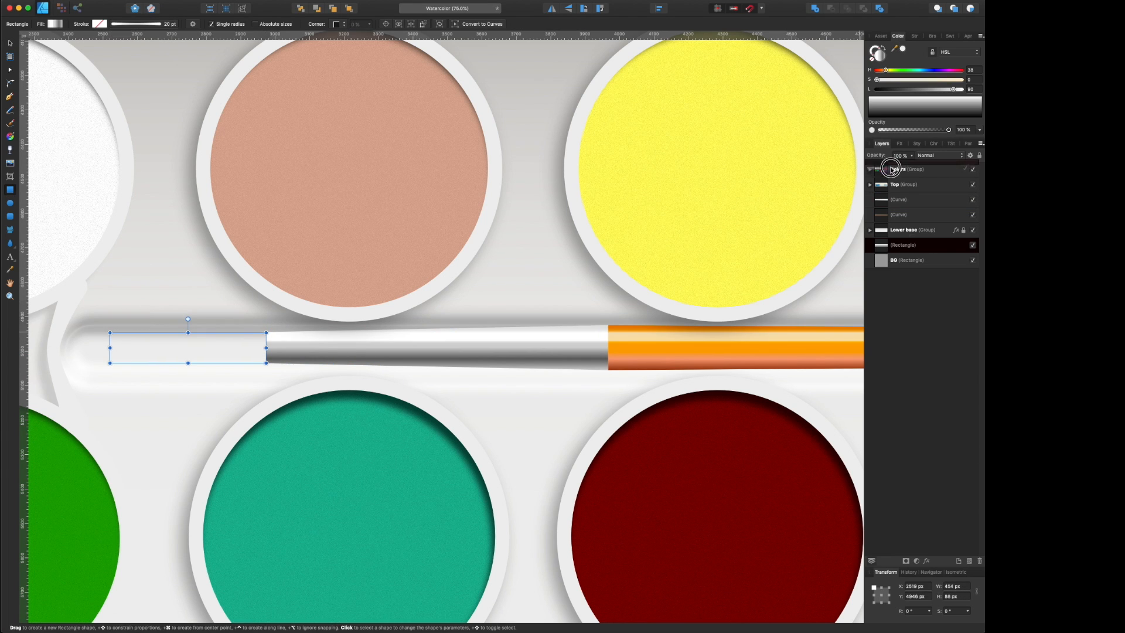
{"action": "left_click_drag", "start_coordinate": [891, 170], "coordinate": [898, 213]}
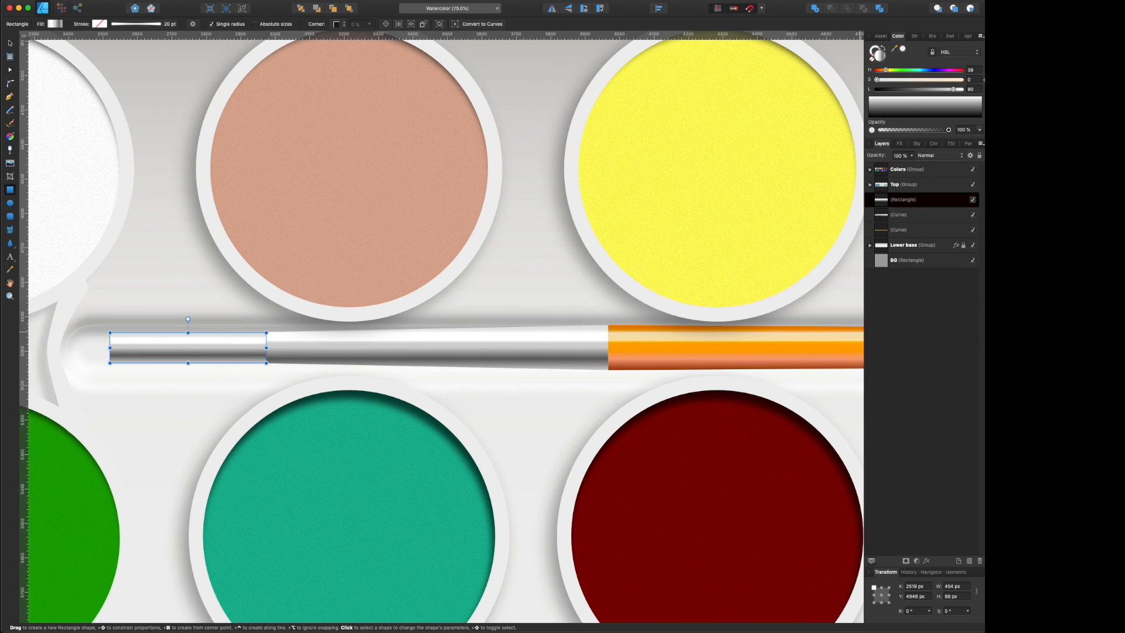
{"action": "left_click_drag", "start_coordinate": [876, 79], "coordinate": [943, 80]}
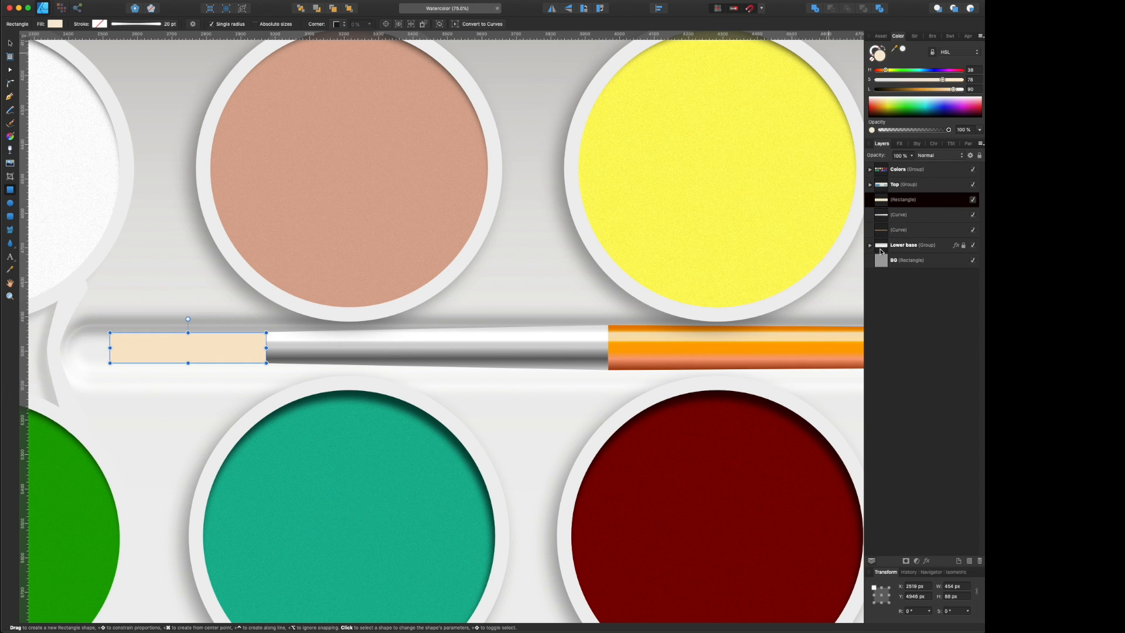
Step: Try a tan Color Overlay with heavy noise on the bristle rectangle and delete the rectangle
{"action": "left_click", "coordinate": [899, 144]}
{"action": "left_click", "coordinate": [880, 331]}
{"action": "left_click", "coordinate": [900, 349]}
{"action": "left_click", "coordinate": [968, 452]}
{"action": "left_click_drag", "start_coordinate": [917, 427], "coordinate": [919, 429]}
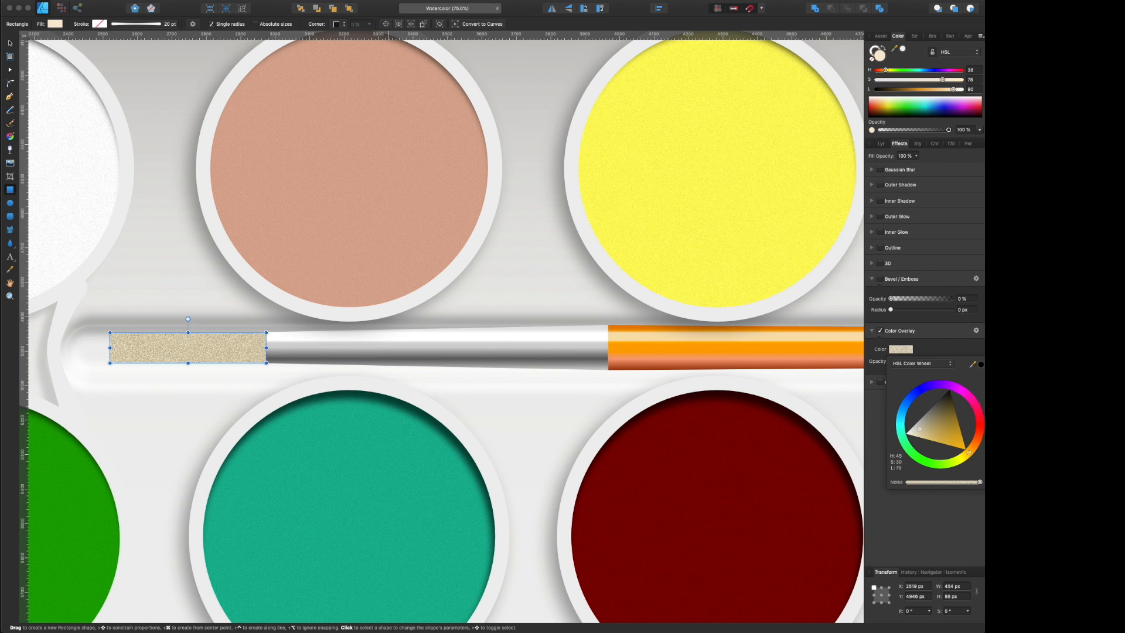
{"action": "left_click", "coordinate": [196, 355]}
{"action": "key", "text": "v"}
{"action": "key", "text": "Delete"}
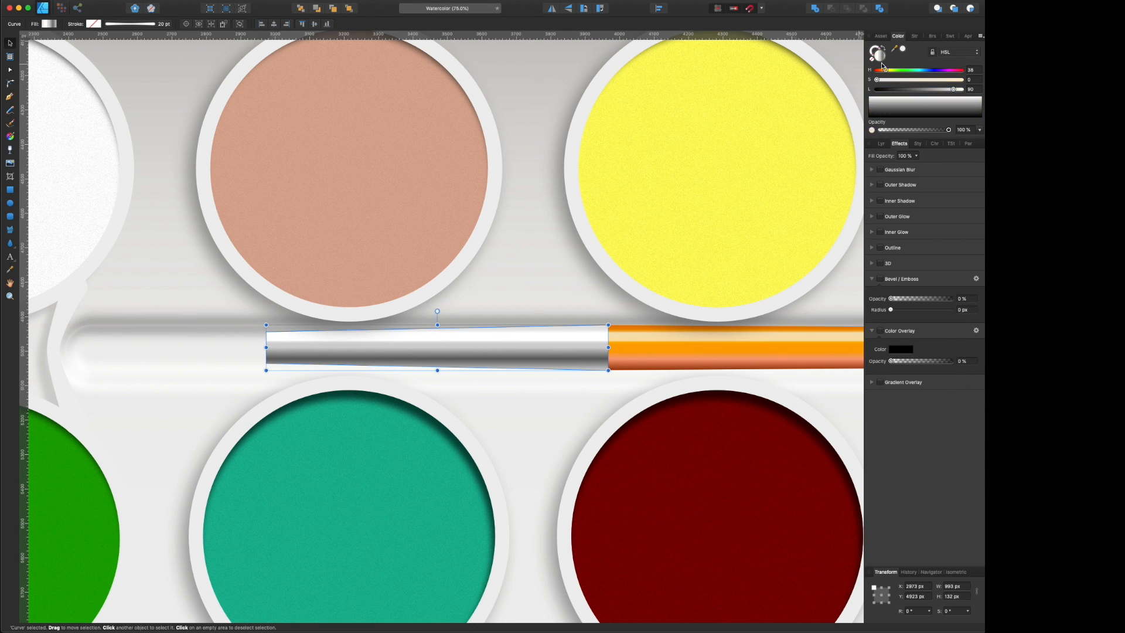
Step: Open the Gouaches brush category and undo the brush applied to the ferrule
{"action": "left_click", "coordinate": [931, 36]}
{"action": "scroll", "coordinate": [908, 117], "scroll_direction": "down", "scroll_amount": 5}
{"action": "left_click", "coordinate": [908, 47]}
{"action": "left_click", "coordinate": [882, 27]}
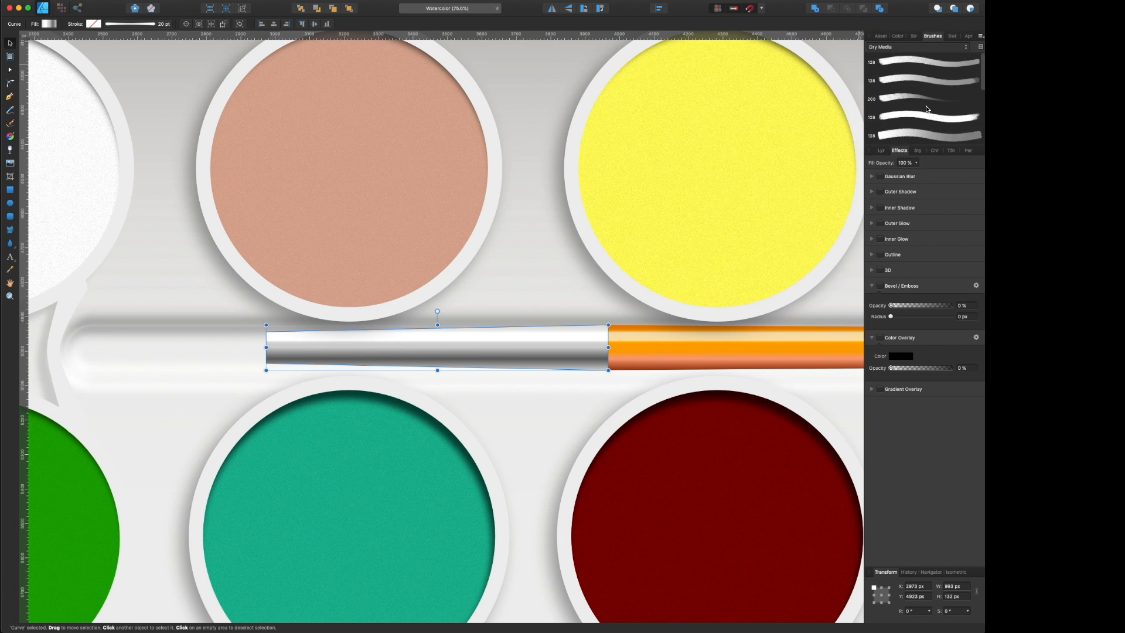
{"action": "left_click", "coordinate": [885, 47]}
{"action": "left_click", "coordinate": [882, 61]}
{"action": "scroll", "coordinate": [908, 100], "scroll_direction": "down", "scroll_amount": 5}
{"action": "left_click", "coordinate": [908, 79]}
{"action": "key", "text": "super+z"}
Step: Draw a path from the groove's left end to the ferrule and apply the second Gouaches brush to it as bristles
{"action": "key", "text": "p"}
{"action": "left_click_drag", "start_coordinate": [98, 334], "coordinate": [94, 332]}
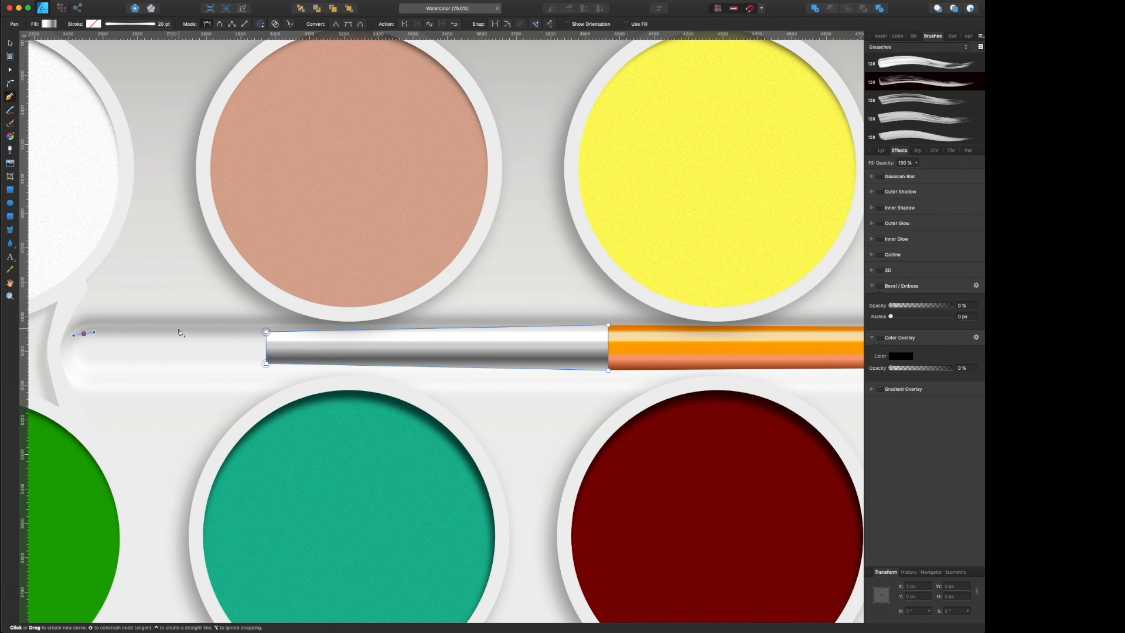
{"action": "left_click", "coordinate": [201, 332]}
{"action": "left_click", "coordinate": [266, 333]}
{"action": "scroll", "coordinate": [747, 97], "scroll_direction": "left", "scroll_amount": 3}
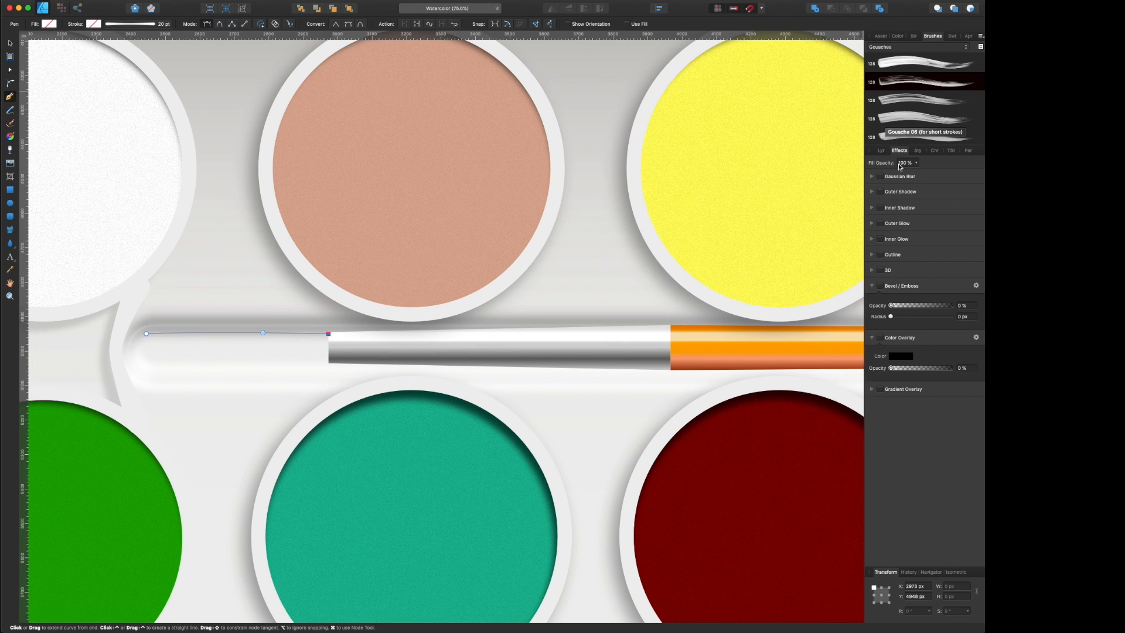
{"action": "left_click", "coordinate": [898, 82]}
{"action": "left_click_drag", "start_coordinate": [328, 333], "coordinate": [338, 340]}
{"action": "scroll", "coordinate": [338, 338], "scroll_direction": "down", "scroll_amount": 1}
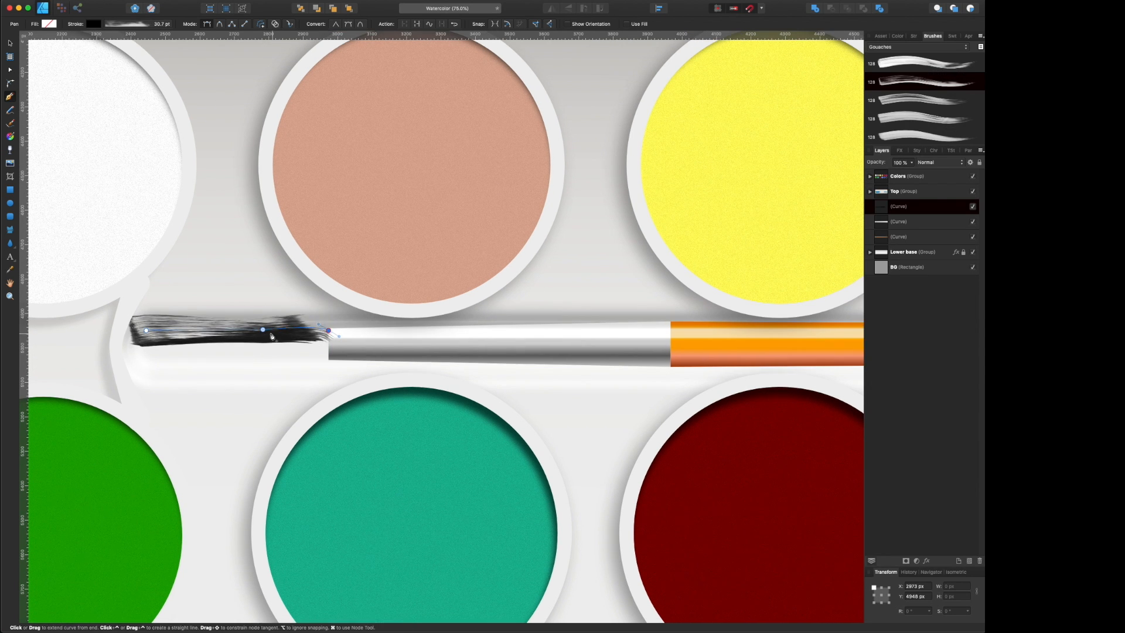
Step: Reshape the bristle stroke by extending its end into the ferrule, pulling in the tip and bending the middle slightly upward
{"action": "key", "text": "a"}
{"action": "left_click_drag", "start_coordinate": [264, 324], "coordinate": [260, 327]}
{"action": "key", "text": "super+z"}
{"action": "left_click_drag", "start_coordinate": [328, 324], "coordinate": [349, 338]}
{"action": "left_click_drag", "start_coordinate": [146, 323], "coordinate": [163, 334]}
{"action": "mouse_move", "coordinate": [261, 327]}
{"action": "left_mouse_down"}
{"action": "mouse_move", "coordinate": [225, 327]}
{"action": "mouse_move", "coordinate": [263, 331]}
{"action": "left_mouse_up"}
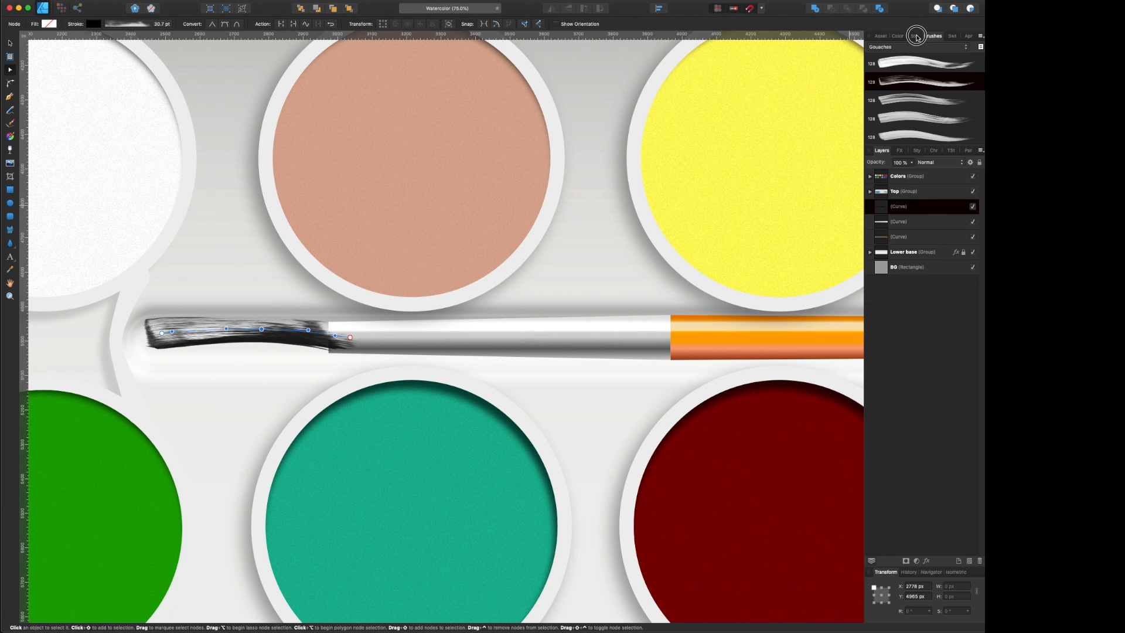
Step: Adjust the pressure profile of the bristle stroke
{"action": "left_click", "coordinate": [916, 36]}
{"action": "left_click", "coordinate": [958, 163]}
{"action": "mouse_move", "coordinate": [995, 203]}
{"action": "left_mouse_down"}
{"action": "mouse_move", "coordinate": [995, 219]}
{"action": "mouse_move", "coordinate": [937, 176]}
{"action": "mouse_move", "coordinate": [994, 205]}
{"action": "left_mouse_up"}
Step: Duplicate the bristle stroke, flip the copy vertically and nudge it down to fill the brush's lower half
{"action": "double_click", "coordinate": [899, 234]}
{"action": "right_click", "coordinate": [898, 233]}
{"action": "left_click", "coordinate": [928, 312]}
{"action": "left_click", "coordinate": [10, 44]}
{"action": "left_click", "coordinate": [568, 9]}
{"action": "key", "text": "shift+Down"}
{"action": "key", "text": "shift+Down"}
{"action": "key", "text": "shift+Down"}
Step: Recolor both bristle strokes tan (H 38, S 20, L 67) and place them behind the ferrule
{"action": "left_click", "coordinate": [913, 253], "text": "shift"}
{"action": "left_click", "coordinate": [898, 37]}
{"action": "left_click_drag", "start_coordinate": [876, 90], "coordinate": [910, 91]}
{"action": "left_click_drag", "start_coordinate": [876, 70], "coordinate": [897, 80]}
{"action": "mouse_move", "coordinate": [910, 90]}
{"action": "left_mouse_down"}
{"action": "mouse_move", "coordinate": [936, 91]}
{"action": "mouse_move", "coordinate": [894, 80]}
{"action": "left_mouse_up"}
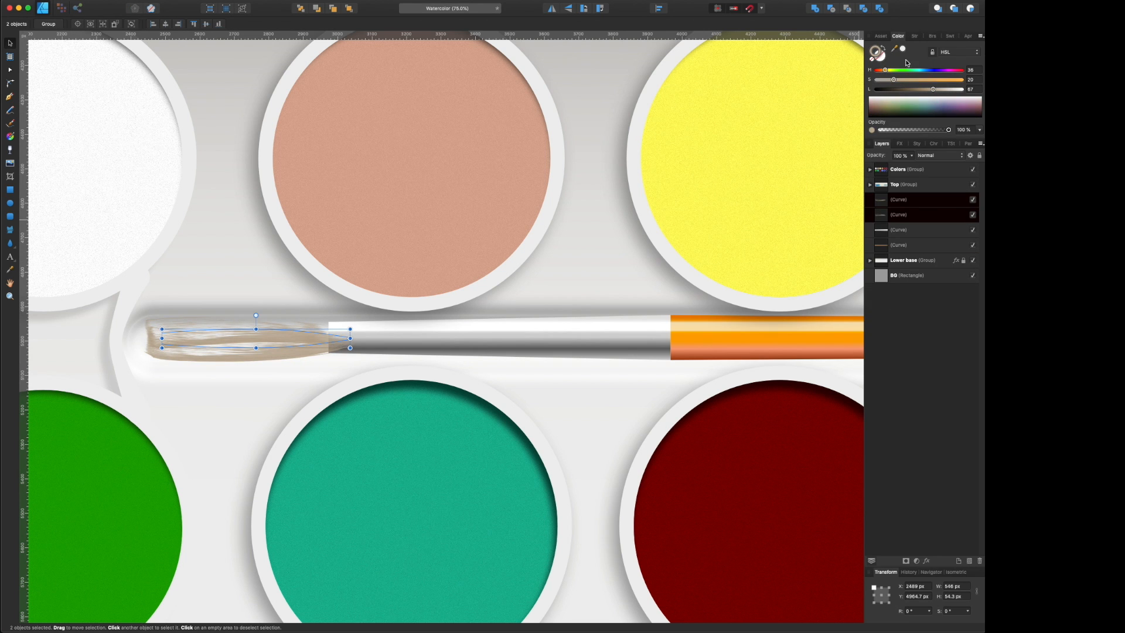
{"action": "left_click_drag", "start_coordinate": [911, 201], "coordinate": [899, 245]}
Step: Draw a rectangle over the bristles up to the ferrule, remove its outline and fill it light tan
{"action": "left_click", "coordinate": [13, 188]}
{"action": "left_click_drag", "start_coordinate": [149, 355], "coordinate": [329, 323]}
{"action": "left_click", "coordinate": [10, 69]}
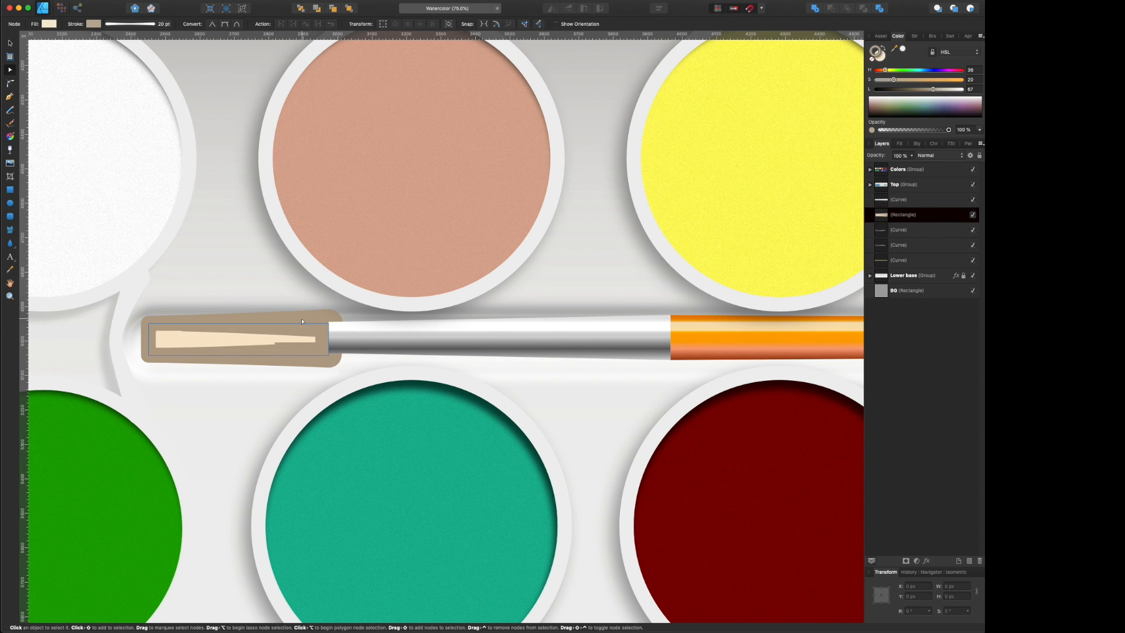
{"action": "left_click", "coordinate": [872, 59]}
{"action": "left_click", "coordinate": [881, 56]}
{"action": "mouse_move", "coordinate": [946, 80]}
{"action": "left_mouse_down"}
{"action": "mouse_move", "coordinate": [905, 80]}
{"action": "mouse_move", "coordinate": [943, 90]}
{"action": "left_mouse_up"}
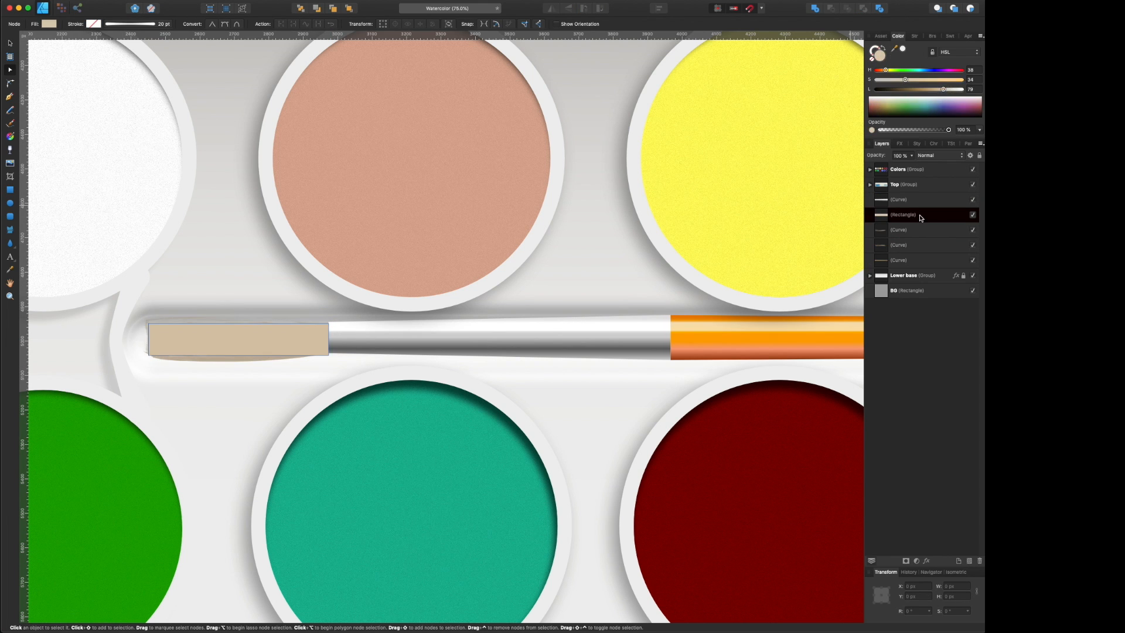
Step: Move the tan rectangle behind the bristle strokes, convert it to curves and bow its long edges outward to match the bristles' outline
{"action": "left_click_drag", "start_coordinate": [921, 217], "coordinate": [898, 257]}
{"action": "key", "text": "super+Return"}
{"action": "left_click", "coordinate": [329, 327]}
{"action": "left_click", "coordinate": [148, 323]}
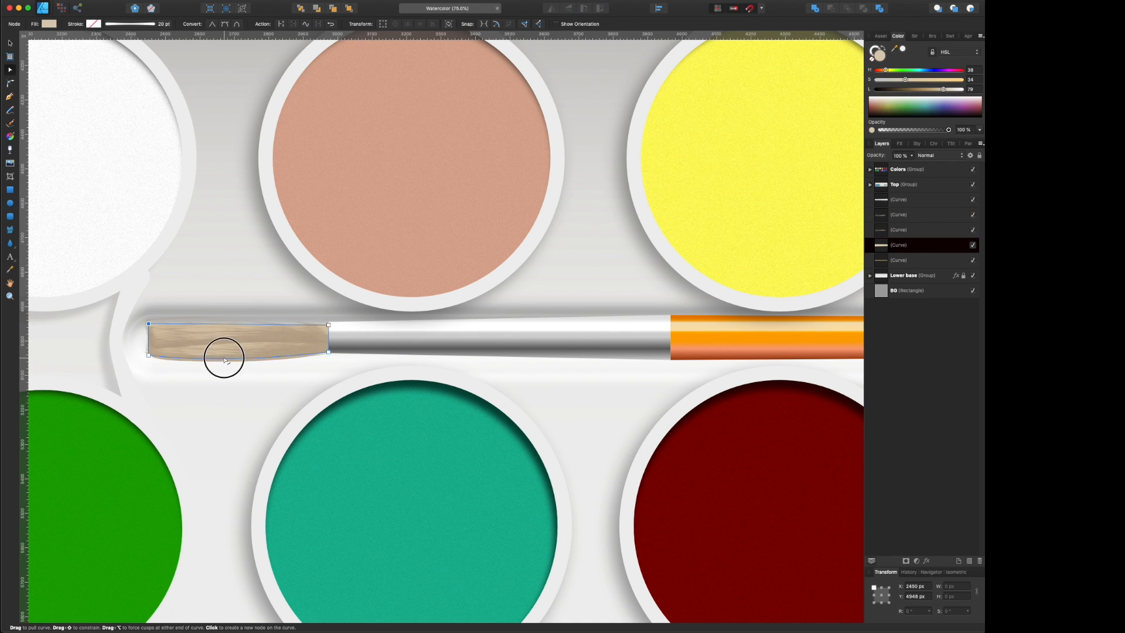
{"action": "scroll", "coordinate": [310, 344], "scroll_direction": "right", "scroll_amount": 3}
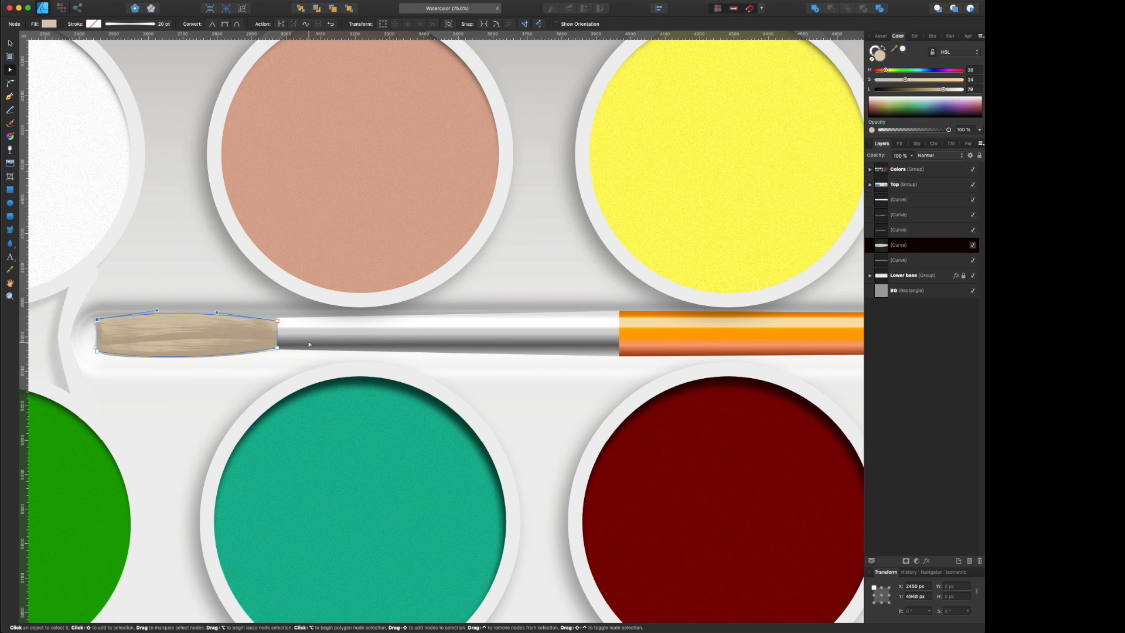
Step: Group all the paintbrush parts and name the group Brush
{"action": "left_click", "coordinate": [910, 263]}
{"action": "double_click", "coordinate": [911, 203]}
{"action": "type", "text": "Brush"}
{"action": "key", "text": "Return"}
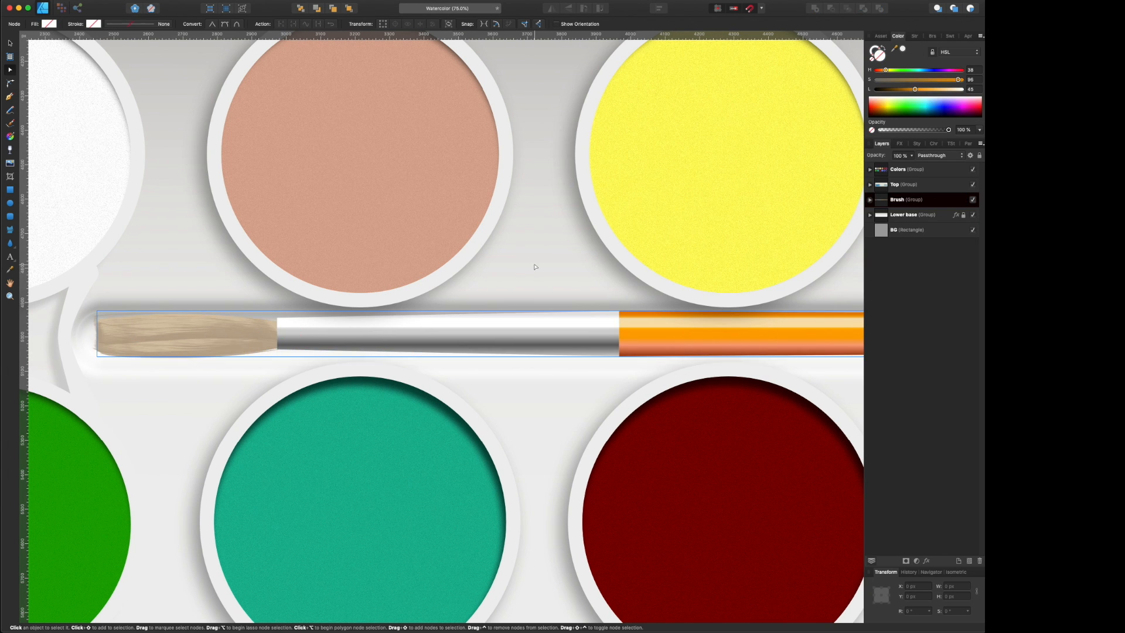
Step: Add an outer shadow to the Brush group and adjust its settings so the brush casts a shadow on the tray
{"action": "key", "text": "super+minus"}
{"action": "key", "text": "super+minus"}
{"action": "key", "text": "super+minus"}
{"action": "scroll", "coordinate": [533, 273], "scroll_direction": "right", "scroll_amount": 5}
{"action": "scroll", "coordinate": [645, 301], "scroll_direction": "left", "scroll_amount": 1}
{"action": "left_click", "coordinate": [899, 143]}
{"action": "left_click", "coordinate": [880, 184]}
{"action": "mouse_move", "coordinate": [892, 228]}
{"action": "left_mouse_down"}
{"action": "mouse_move", "coordinate": [944, 228]}
{"action": "mouse_move", "coordinate": [895, 272]}
{"action": "left_mouse_up"}
{"action": "left_click_drag", "start_coordinate": [920, 217], "coordinate": [912, 217]}
Step: Lighten the BG rectangle's grey fill to a lightness of 85
{"action": "left_click", "coordinate": [761, 104]}
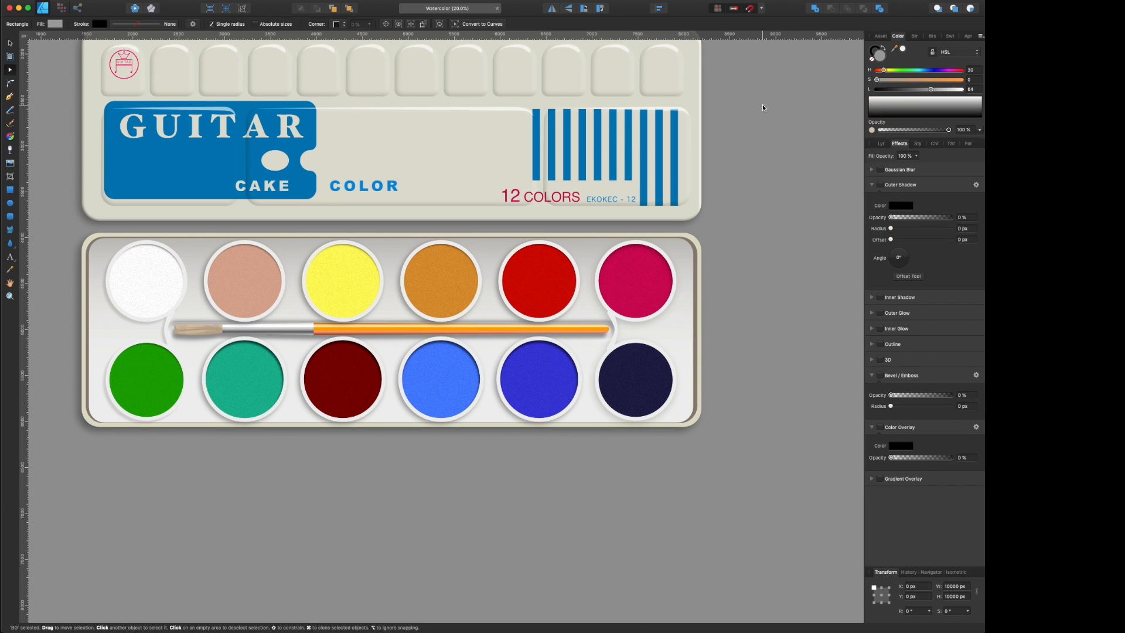
{"action": "key", "text": "super+minus"}
{"action": "left_click", "coordinate": [880, 143]}
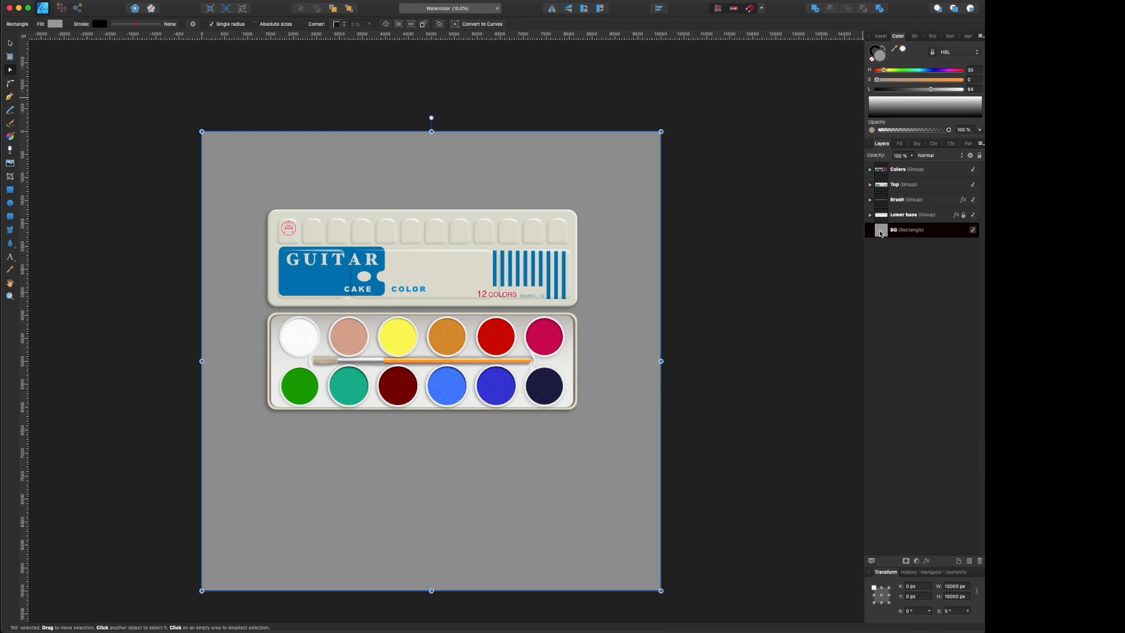
{"action": "left_click_drag", "start_coordinate": [931, 89], "coordinate": [948, 89]}
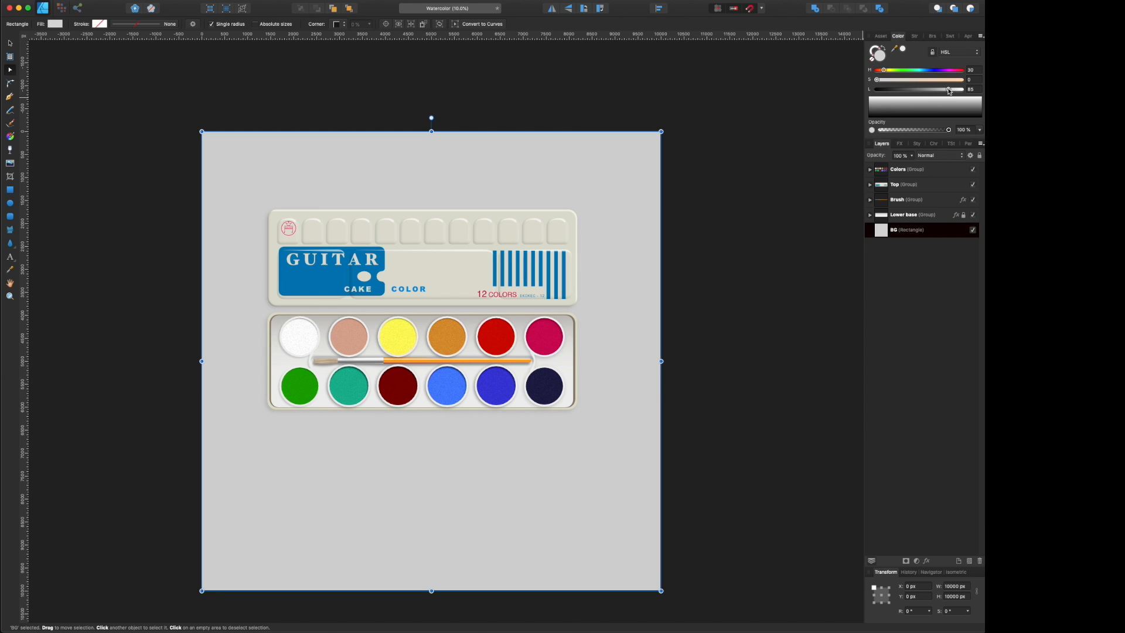
Step: Group the Colors, Top, Brush and Lower base groups together and name the new group Guitar
{"action": "left_click", "coordinate": [912, 215]}
{"action": "left_click", "coordinate": [907, 170], "text": "shift"}
{"action": "key", "text": "super+g"}
{"action": "double_click", "coordinate": [902, 170]}
{"action": "type", "text": "Guitar"}
{"action": "key", "text": "Return"}
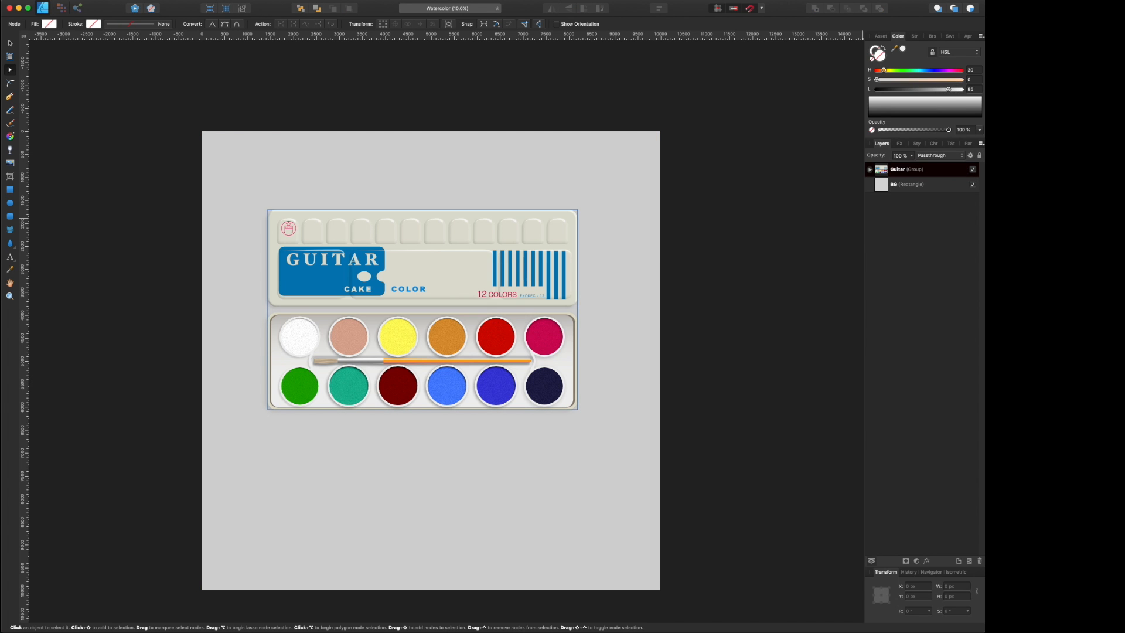
Step: Move the Guitar group up toward the artboard's upper-left corner and enlarge it to fill more of the artboard
{"action": "key", "text": "v"}
{"action": "left_click_drag", "start_coordinate": [419, 279], "coordinate": [377, 242]}
{"action": "left_click_drag", "start_coordinate": [535, 372], "coordinate": [623, 454]}
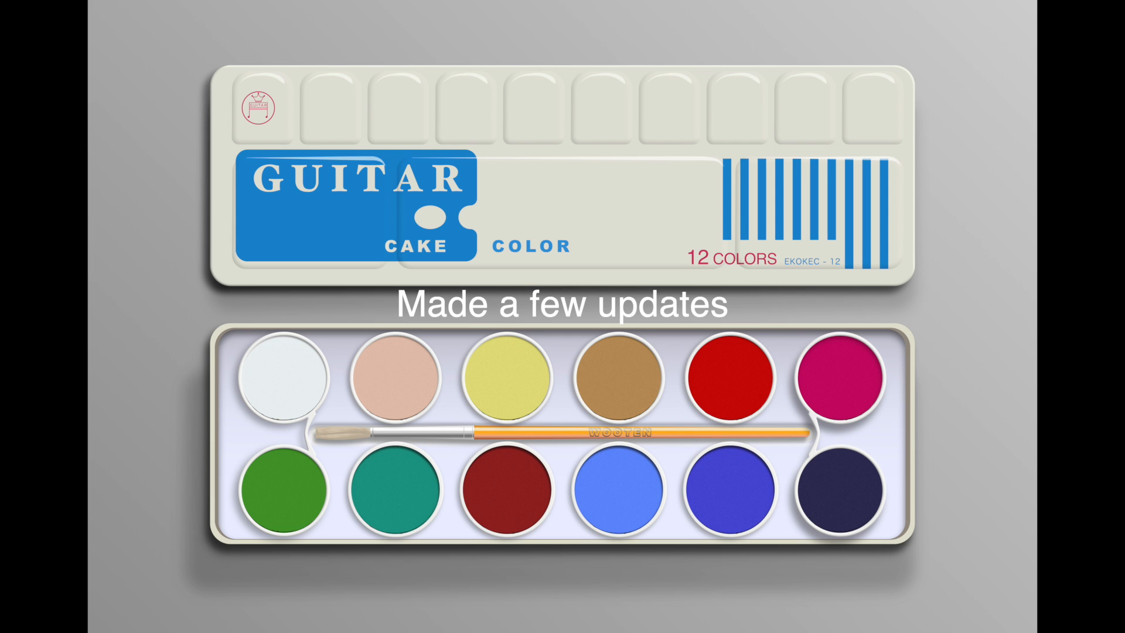